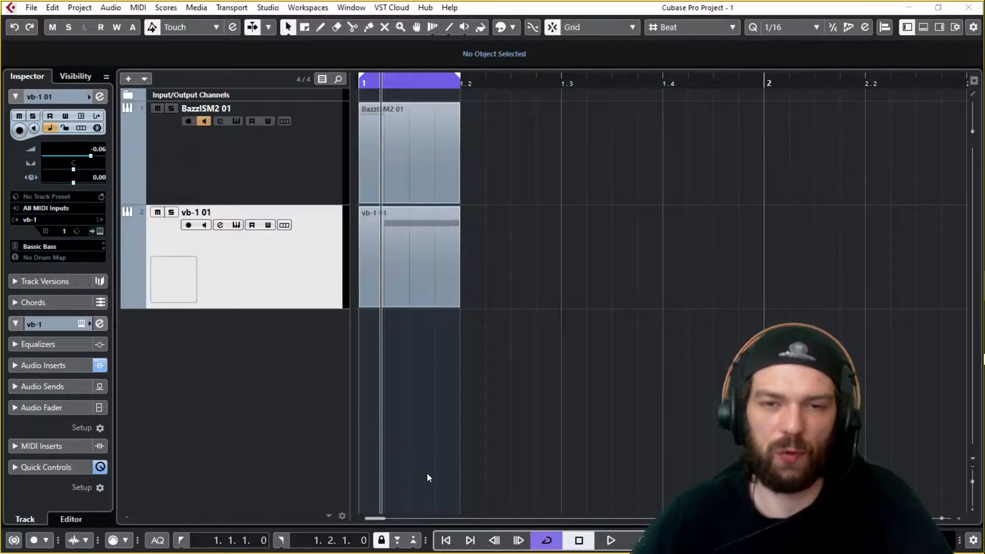
Open the kick track's BazzISM2 instrument, pick A#0 58.3 as the fEnd note, and close the instrument.
{"action": "mouse_move", "coordinate": [420, 276]}
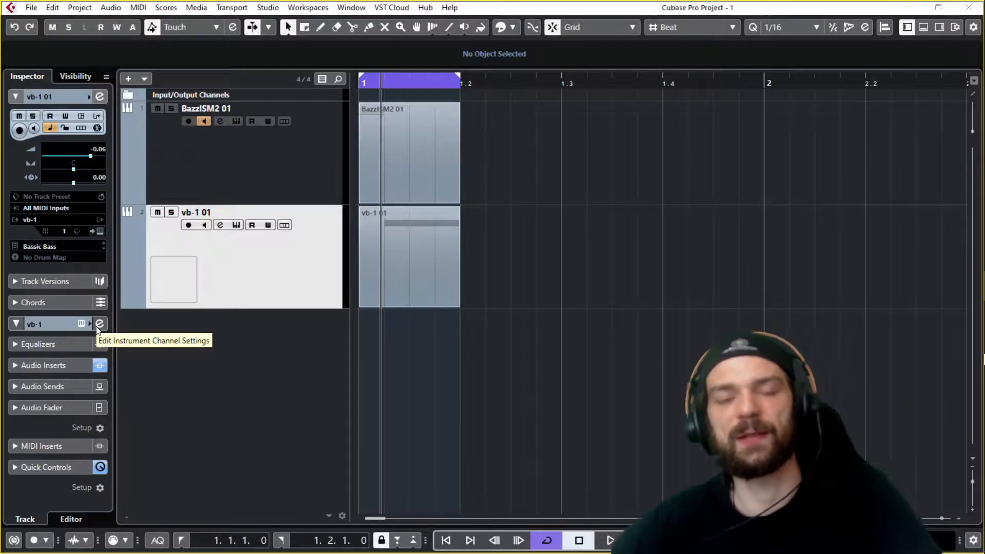
{"action": "left_click", "coordinate": [295, 284]}
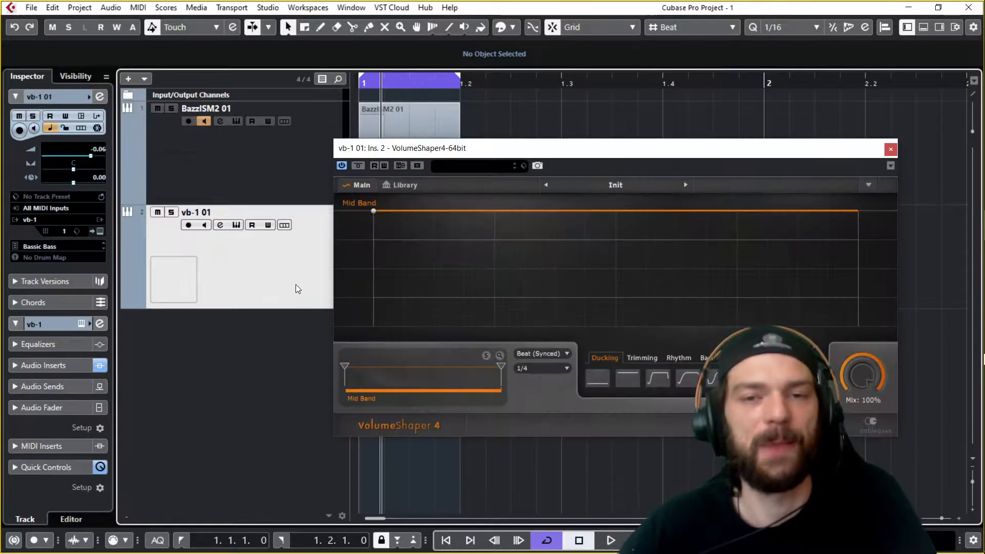
{"action": "left_click", "coordinate": [257, 194]}
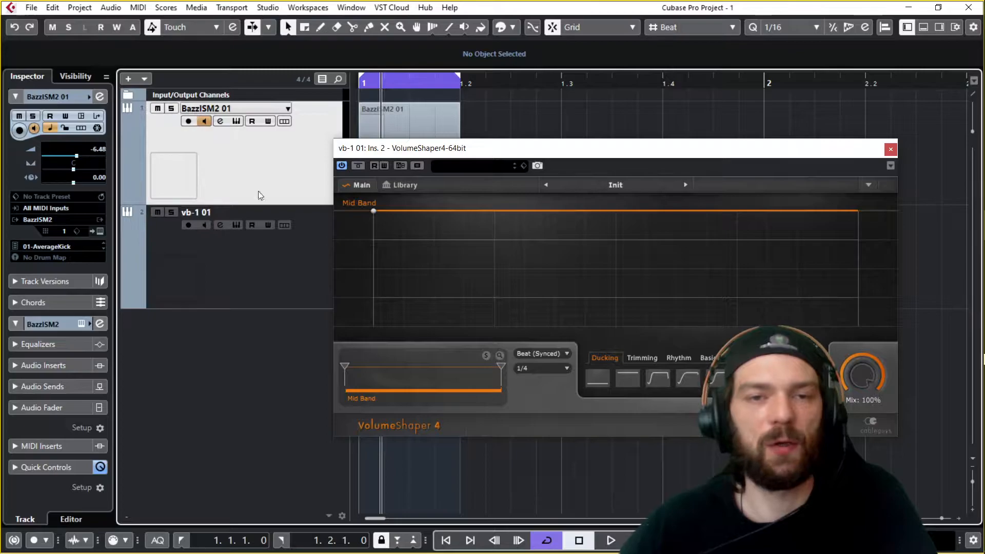
{"action": "left_click", "coordinate": [100, 231]}
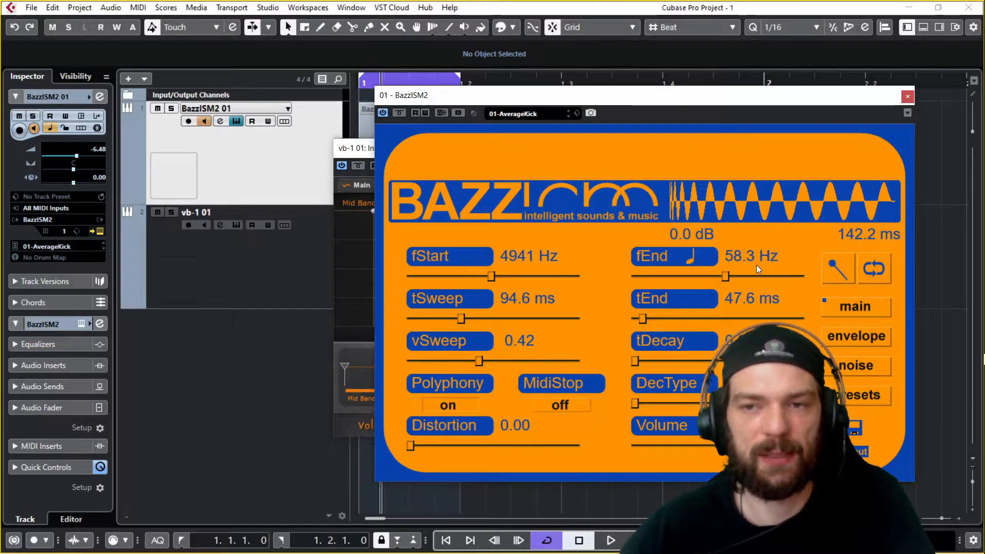
{"action": "left_click", "coordinate": [688, 256]}
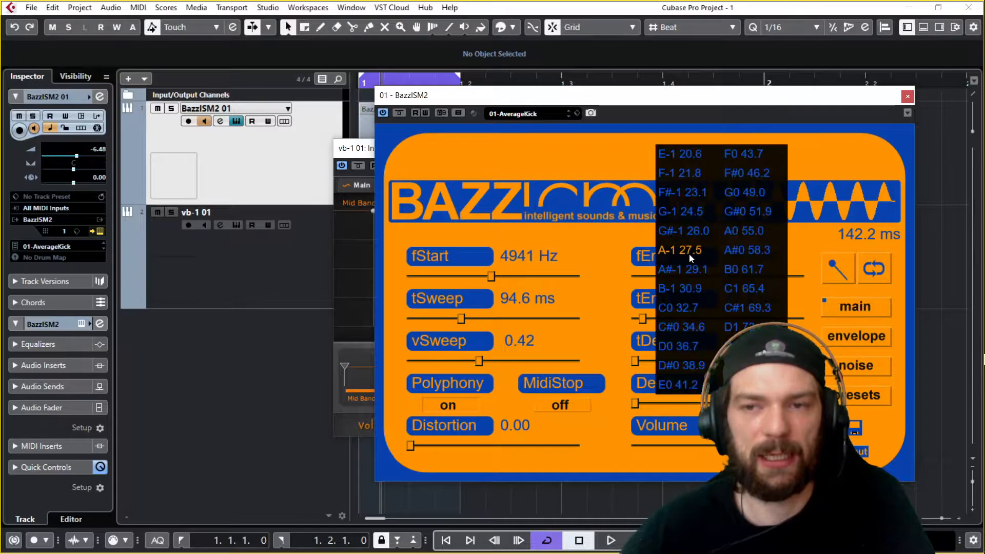
{"action": "left_click", "coordinate": [755, 250]}
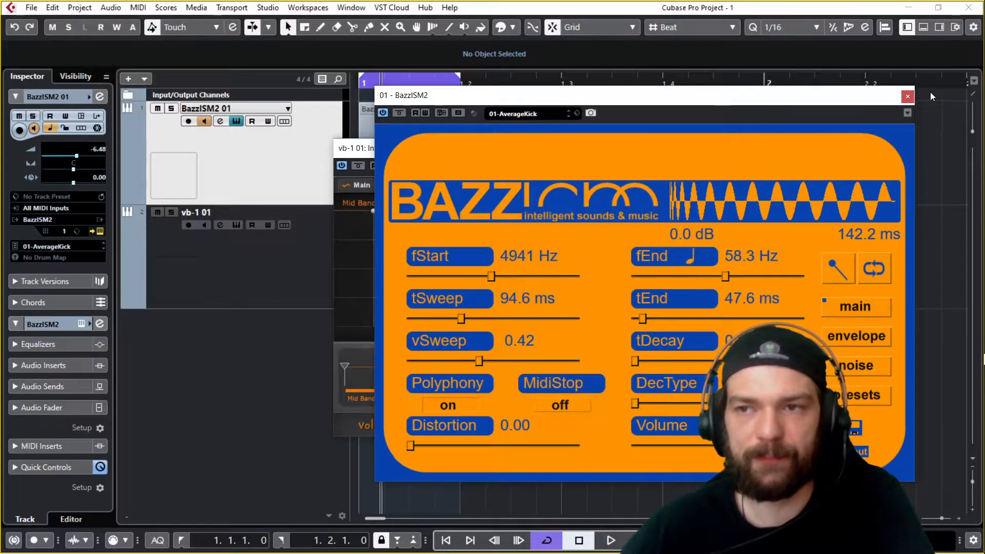
{"action": "left_click", "coordinate": [908, 96]}
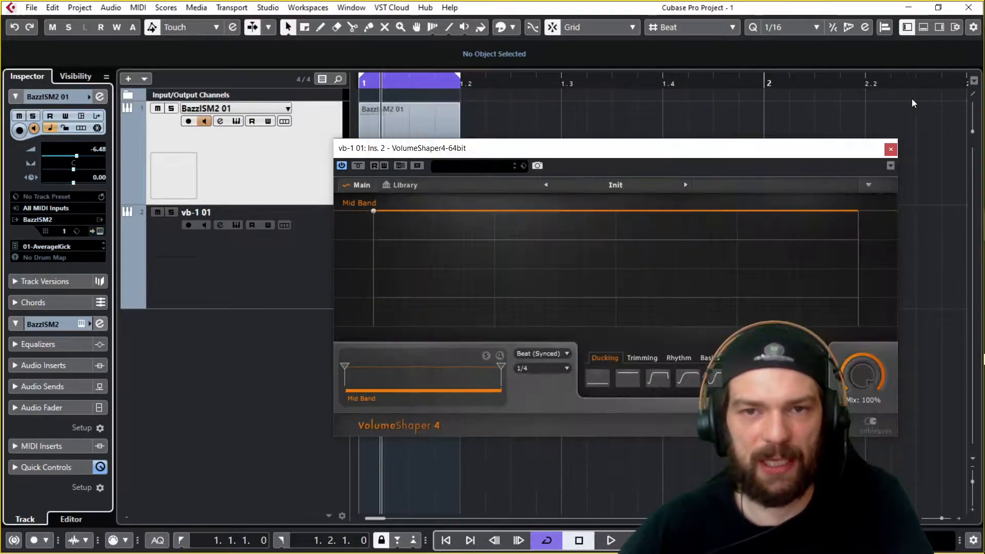
Select the vb-1 track, inspect its bass instrument, and close it with the VolumeShaper window kept clear of the tracks.
{"action": "left_click_drag", "start_coordinate": [418, 149], "coordinate": [551, 246]}
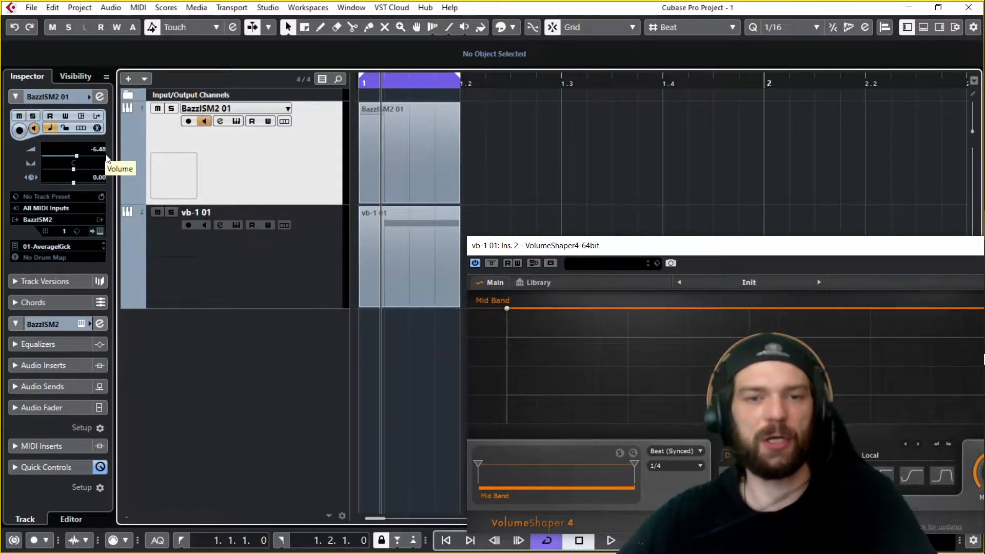
{"action": "left_click", "coordinate": [271, 285]}
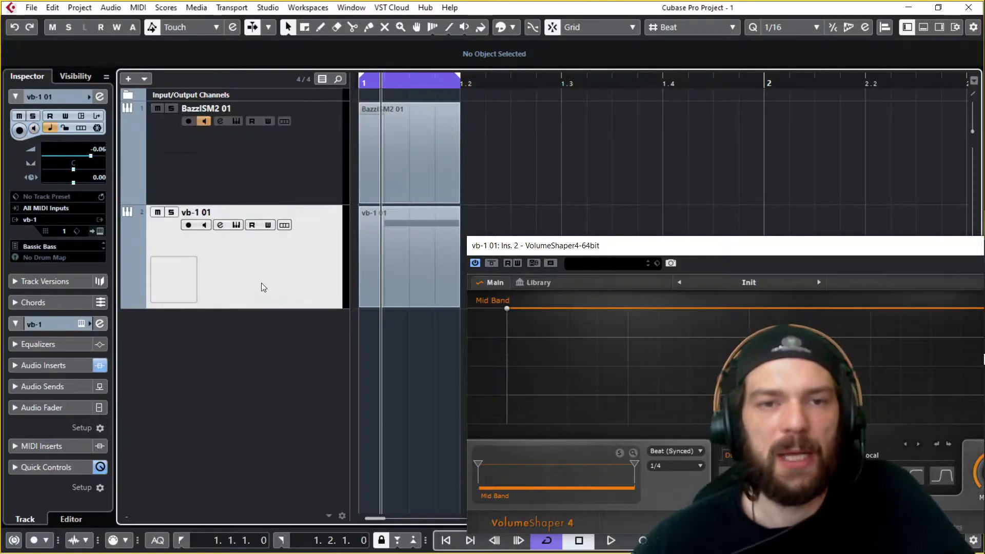
{"action": "left_click", "coordinate": [100, 231]}
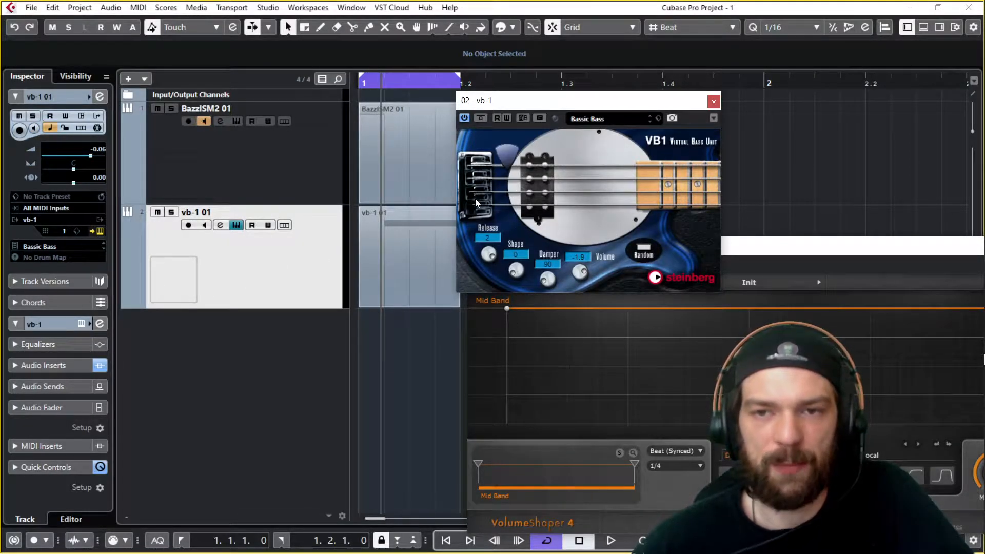
{"action": "left_click", "coordinate": [713, 103]}
{"action": "left_click_drag", "start_coordinate": [591, 246], "coordinate": [572, 107]}
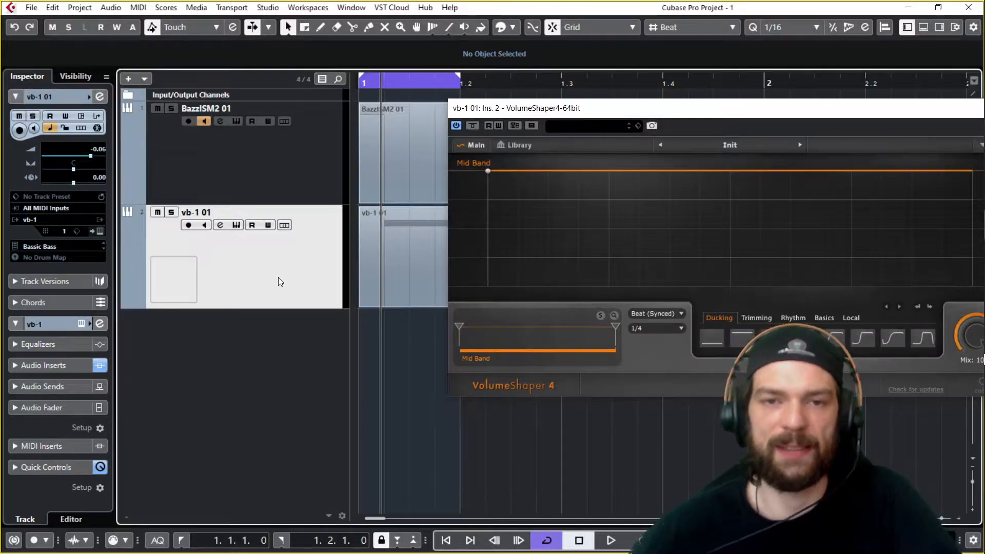
Play the loop with the MixConsole open to compare the kick and bass levels, and return to the project.
{"action": "key", "text": "F3"}
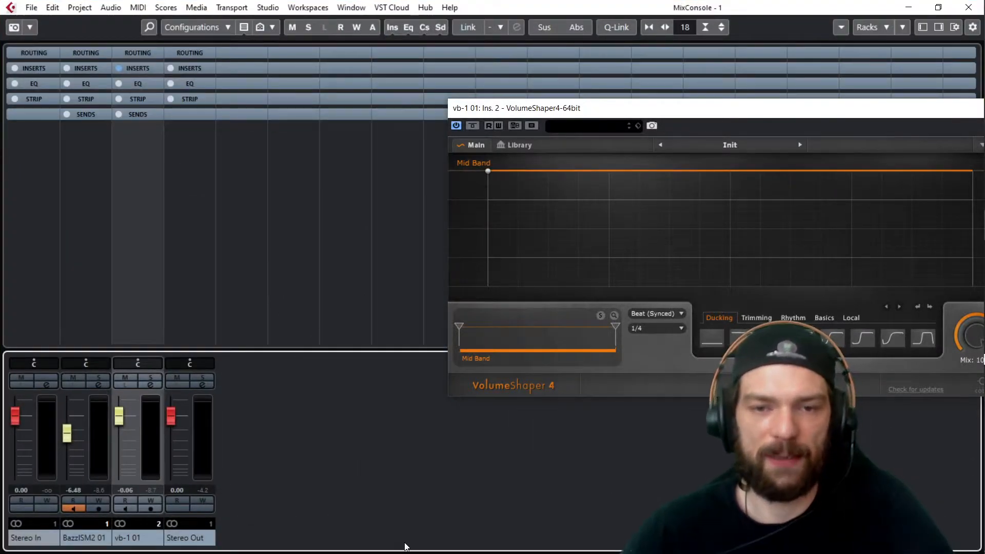
{"action": "key", "text": "space"}
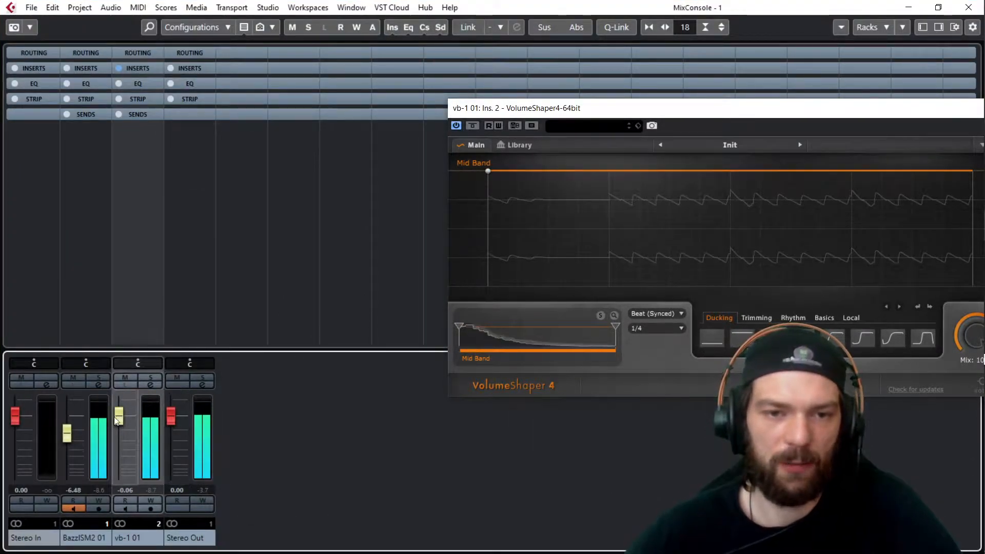
{"action": "left_click", "coordinate": [969, 7]}
{"action": "left_click_drag", "start_coordinate": [593, 113], "coordinate": [672, 173]}
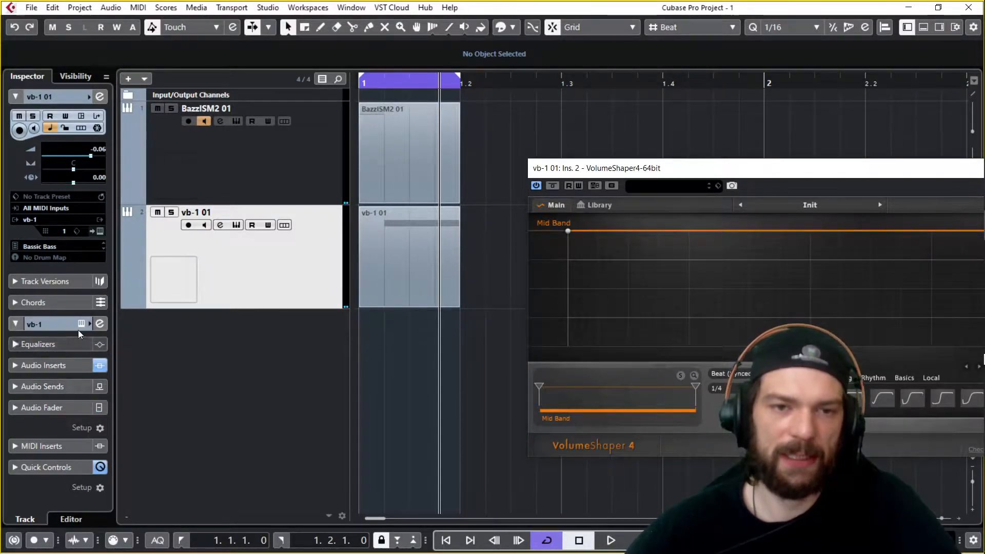
Open the vb-1 track's channel settings, examine the Compressor insert's settings, and close the Compressor.
{"action": "left_click", "coordinate": [99, 324]}
{"action": "left_click", "coordinate": [211, 153]}
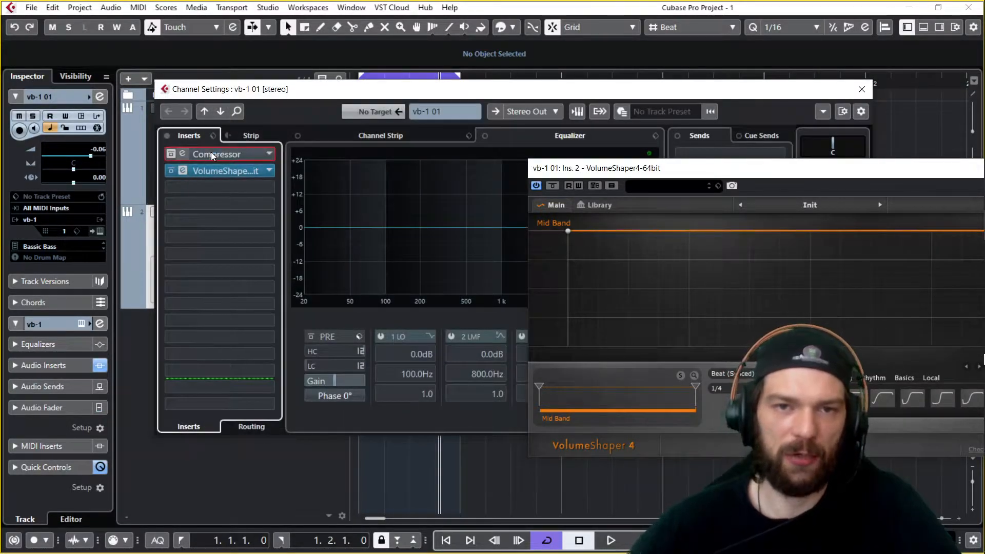
{"action": "left_click_drag", "start_coordinate": [304, 157], "coordinate": [377, 128]}
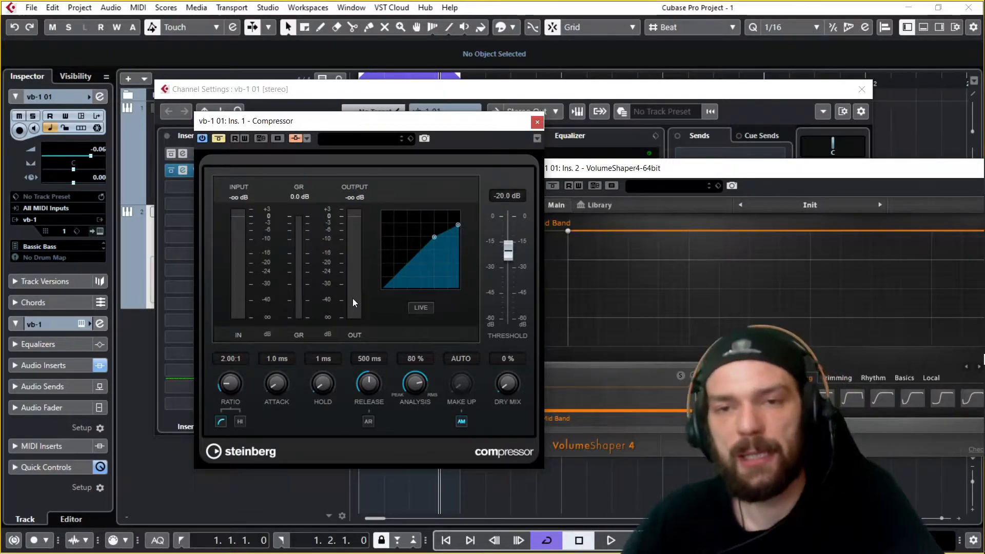
{"action": "left_click", "coordinate": [537, 122]}
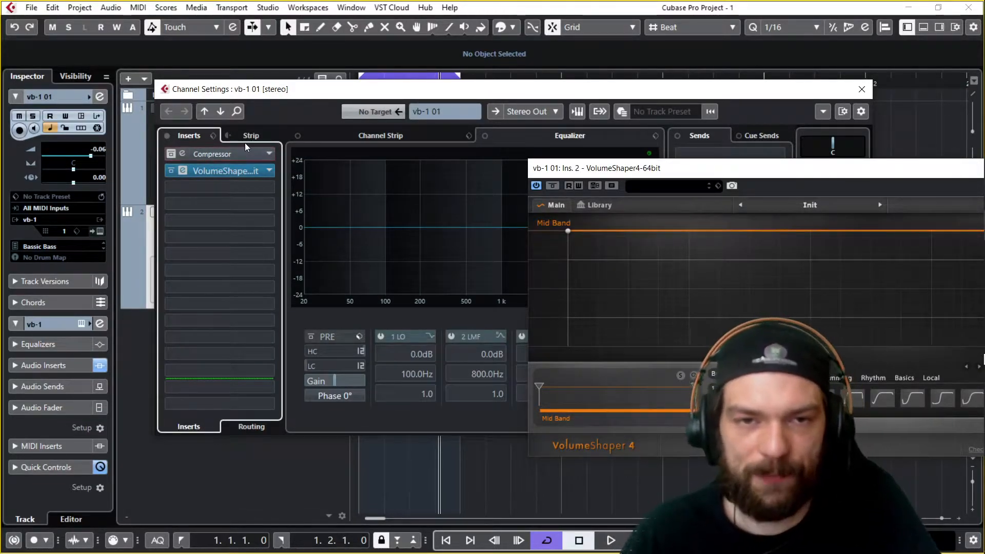
Try a 1/16 beat loop length in VolumeShaper and return it to 1/4.
{"action": "left_click_drag", "start_coordinate": [616, 168], "coordinate": [444, 98]}
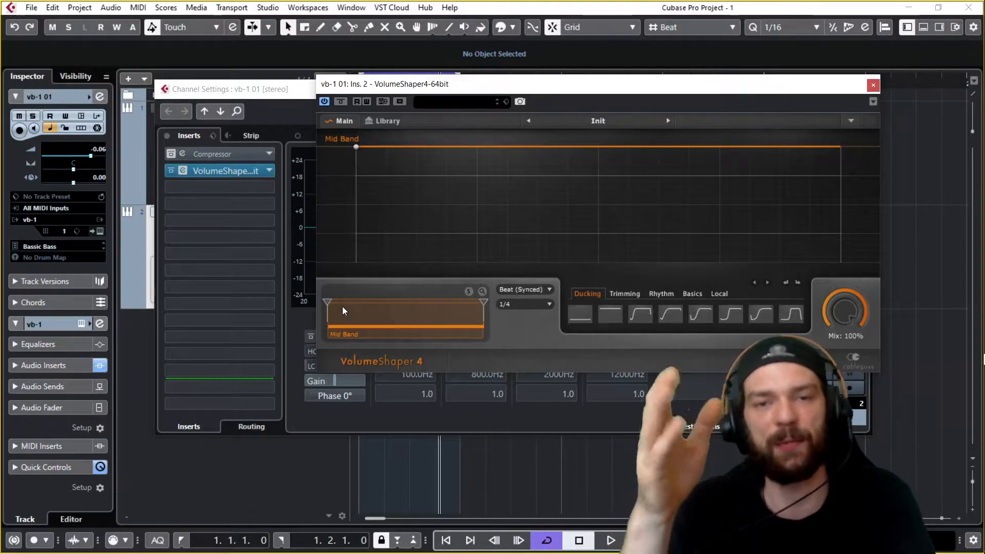
{"action": "left_click", "coordinate": [519, 306]}
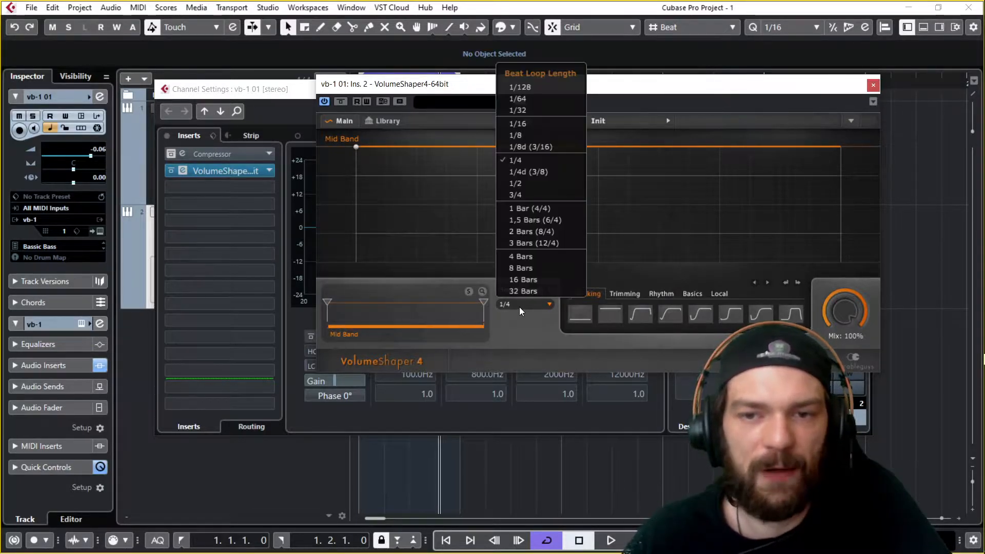
{"action": "left_click", "coordinate": [549, 128]}
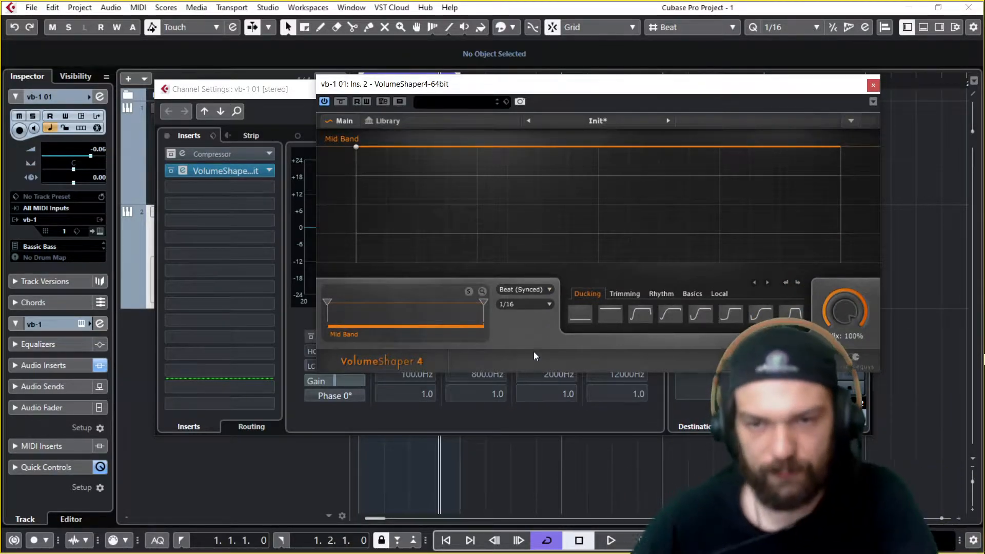
{"action": "left_click", "coordinate": [527, 304]}
{"action": "left_click", "coordinate": [545, 160]}
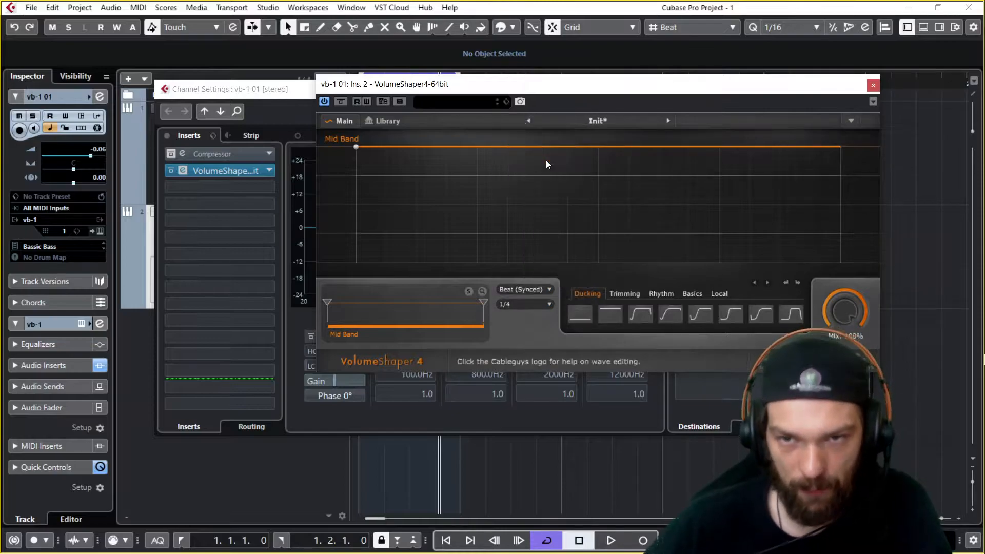
Close VolumeShaper and play the cycled kick and bass loop from the start.
{"action": "left_click", "coordinate": [388, 504]}
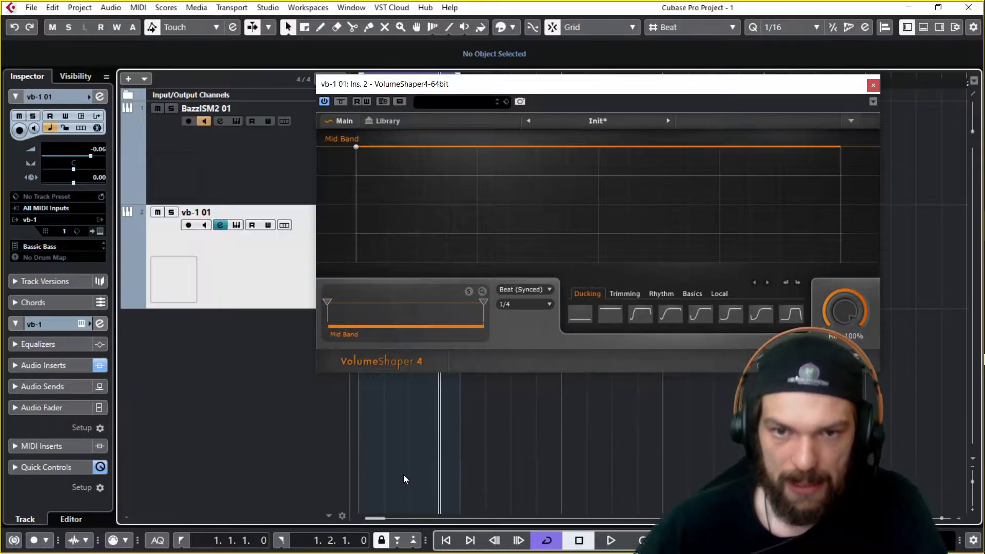
{"action": "left_click", "coordinate": [873, 86]}
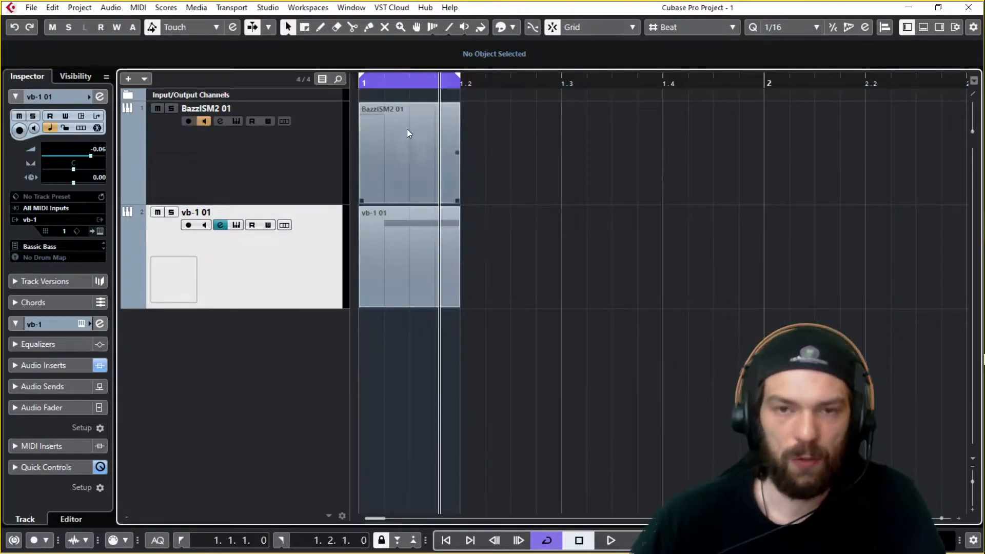
{"action": "left_click", "coordinate": [364, 84]}
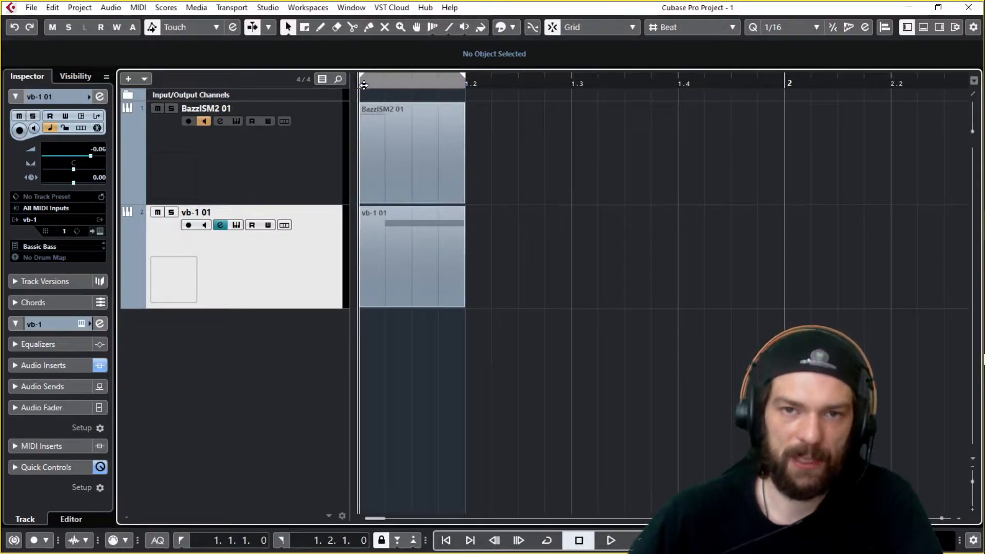
{"action": "left_click", "coordinate": [367, 81]}
{"action": "key", "text": "space"}
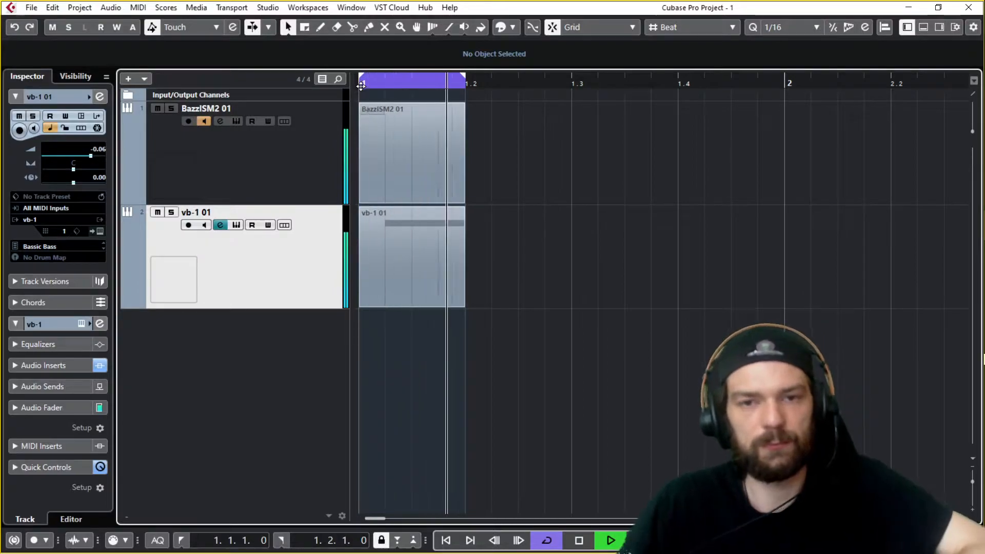
{"action": "key", "text": "space"}
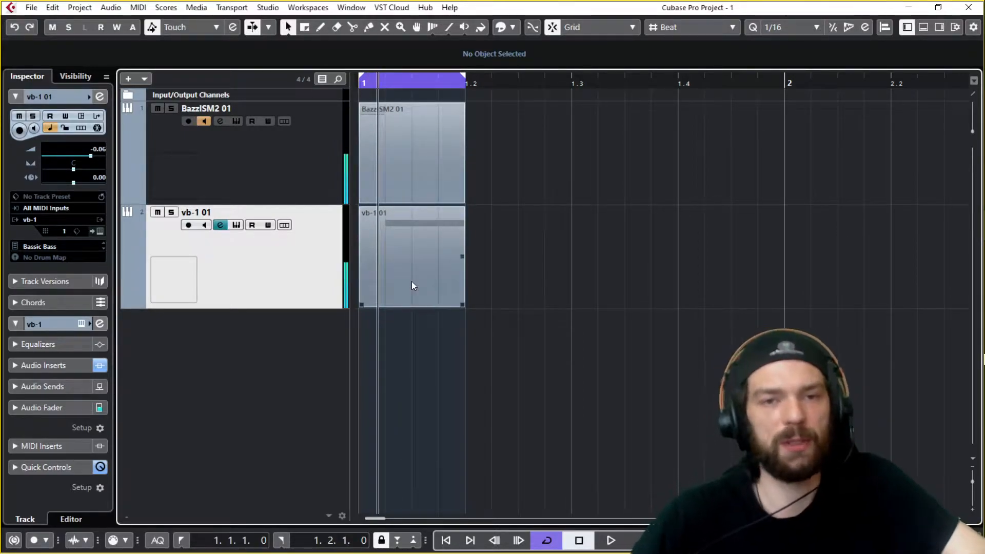
Reopen VolumeShaper on the vb-1 track, split it into low, mid and high bands, select the low band and lower its crossover slightly.
{"action": "left_click", "coordinate": [100, 324]}
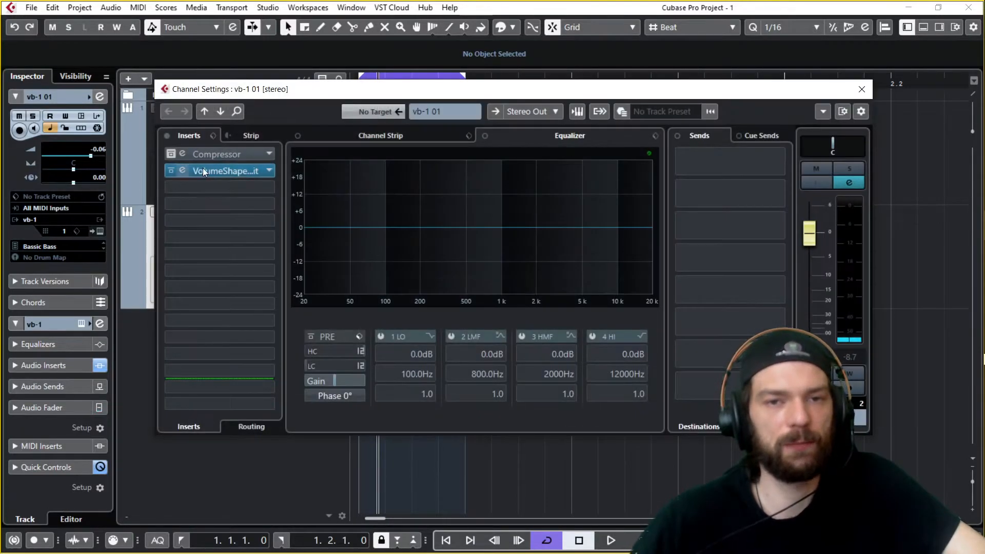
{"action": "left_click", "coordinate": [217, 170]}
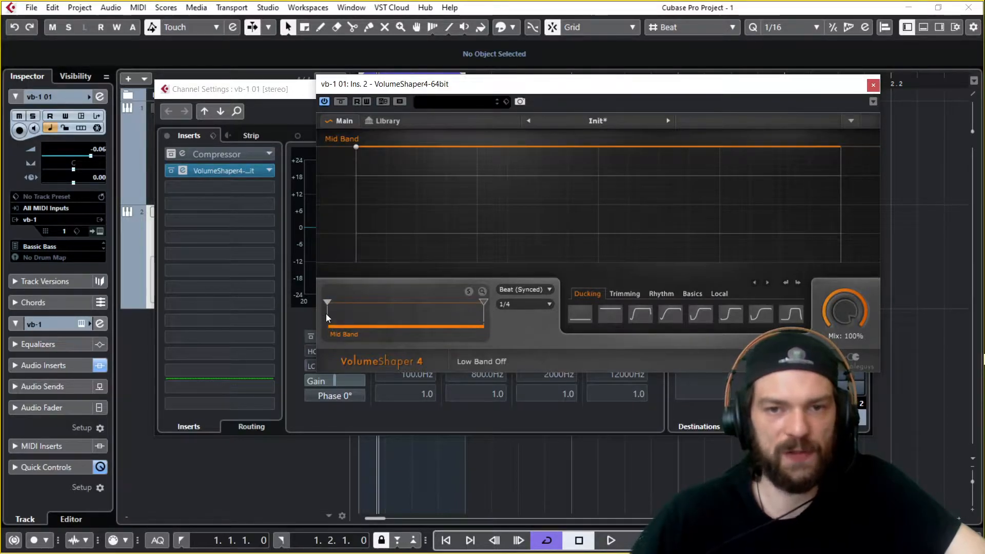
{"action": "left_click_drag", "start_coordinate": [327, 317], "coordinate": [372, 317]}
{"action": "left_click_drag", "start_coordinate": [485, 322], "coordinate": [440, 318]}
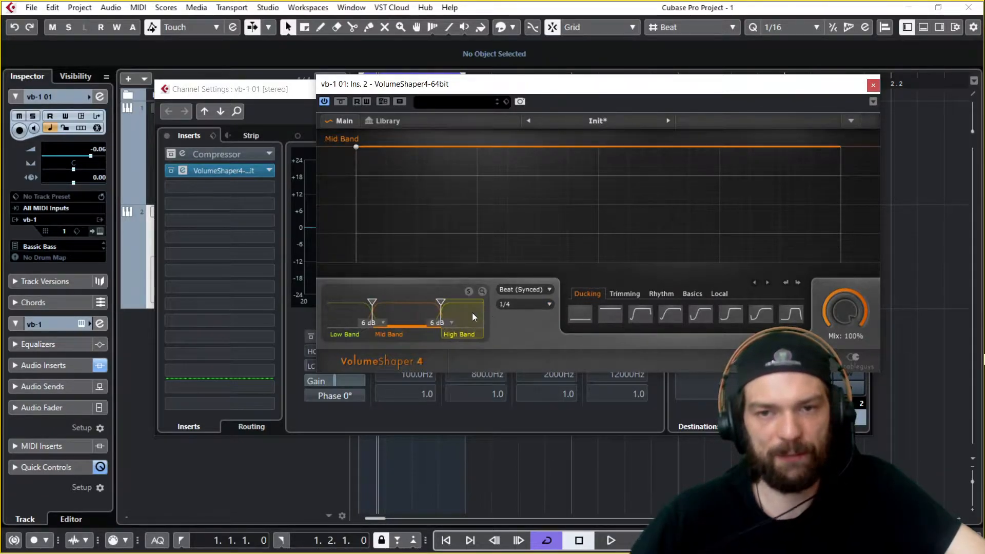
{"action": "left_click", "coordinate": [344, 302]}
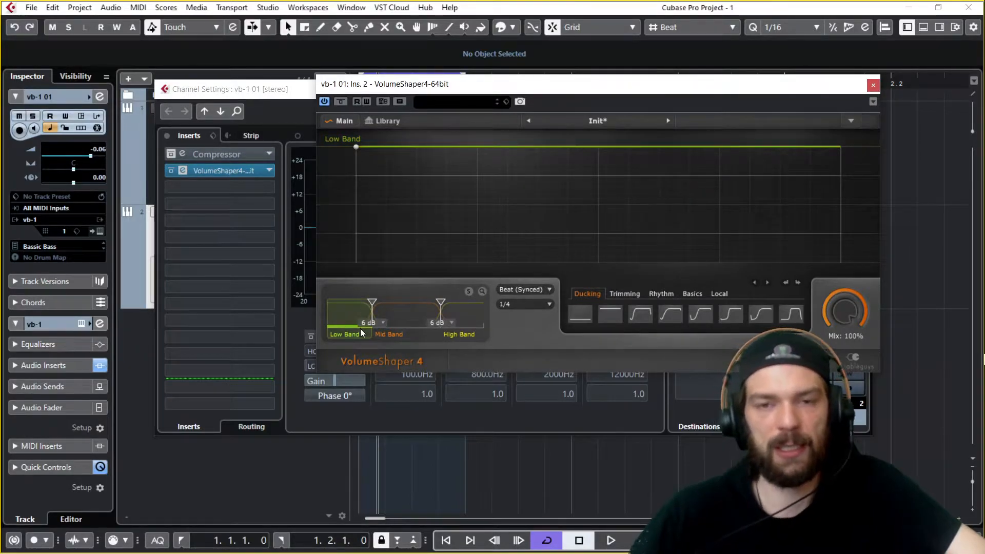
{"action": "left_click_drag", "start_coordinate": [372, 303], "coordinate": [365, 302]}
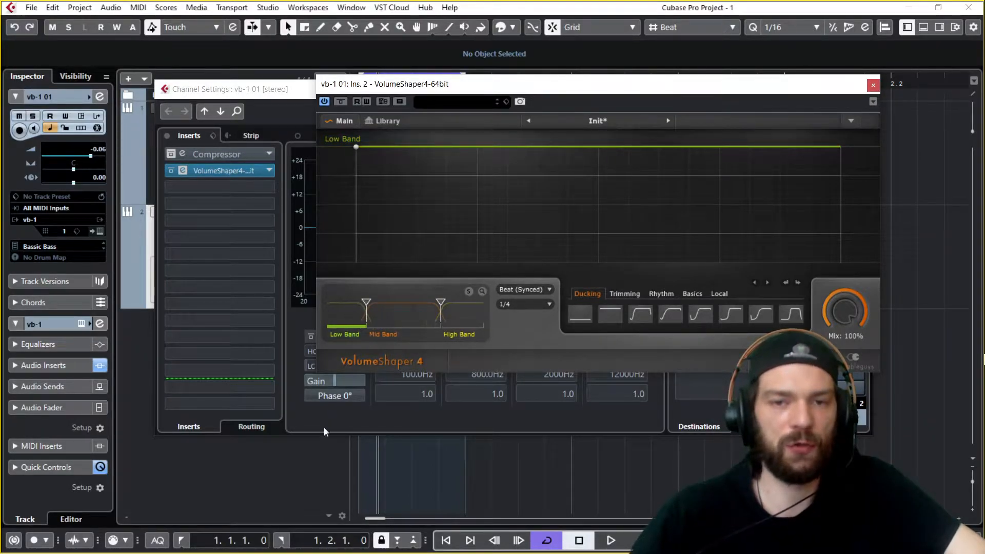
Apply the third Ducking wave preset to VolumeShaper's low band and audition the loop before and after it.
{"action": "left_click", "coordinate": [314, 471]}
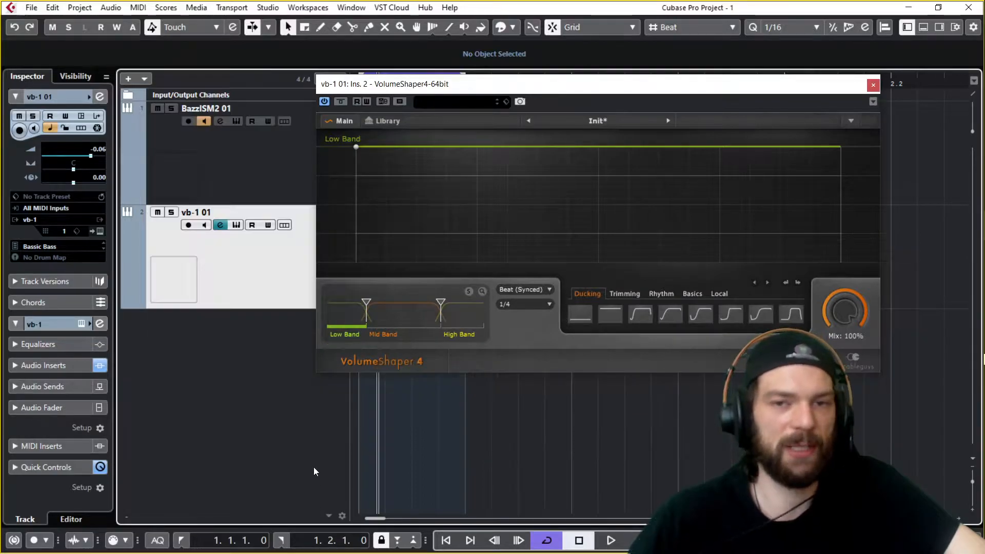
{"action": "left_click_drag", "start_coordinate": [500, 87], "coordinate": [437, 115]}
{"action": "key", "text": "space"}
{"action": "key", "text": "space"}
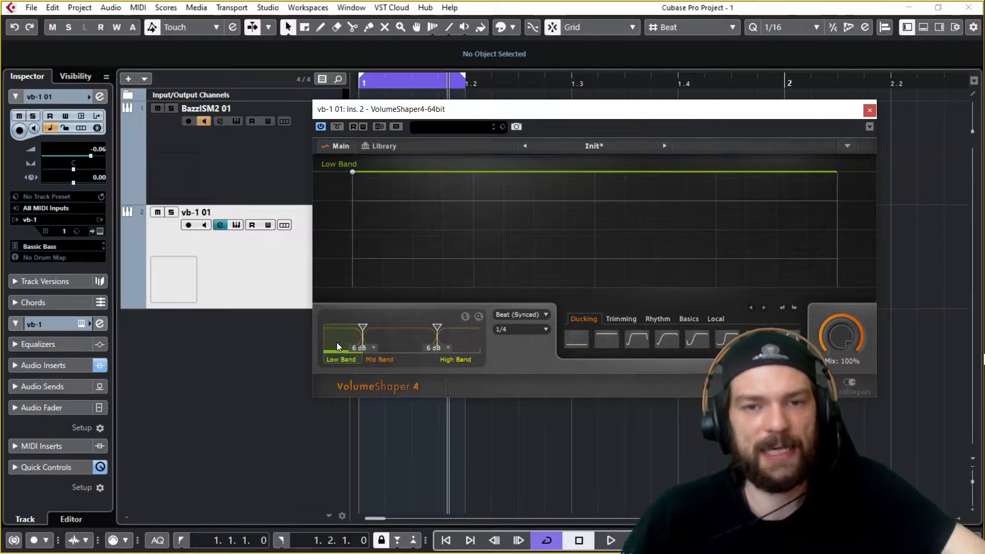
{"action": "left_click", "coordinate": [636, 343]}
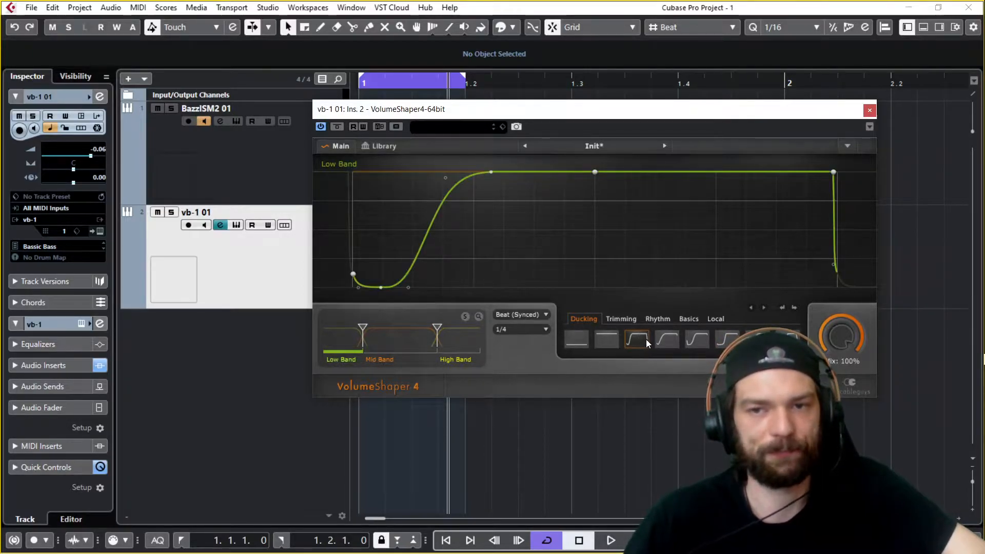
{"action": "key", "text": "space"}
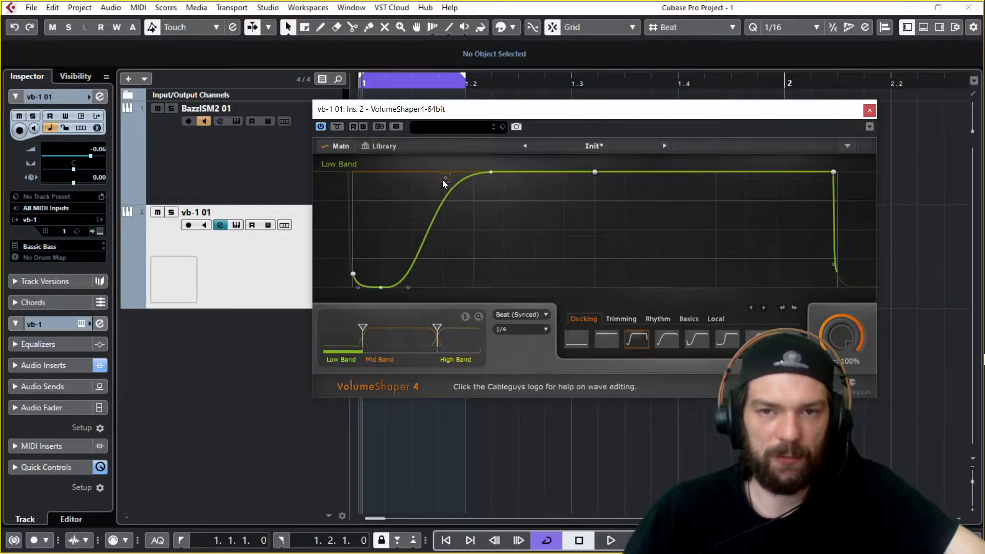
Remove the intermediate curve points before the mid-cycle node in the low band's ducking wave to form a straight ramp.
{"action": "left_click_drag", "start_coordinate": [443, 181], "coordinate": [445, 177]}
{"action": "double_click", "coordinate": [492, 172]}
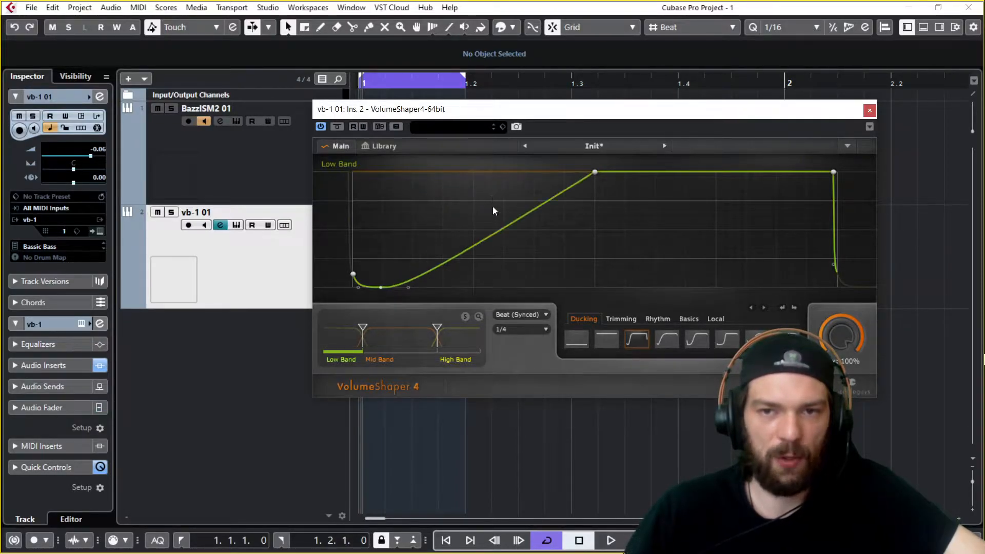
{"action": "double_click", "coordinate": [381, 287]}
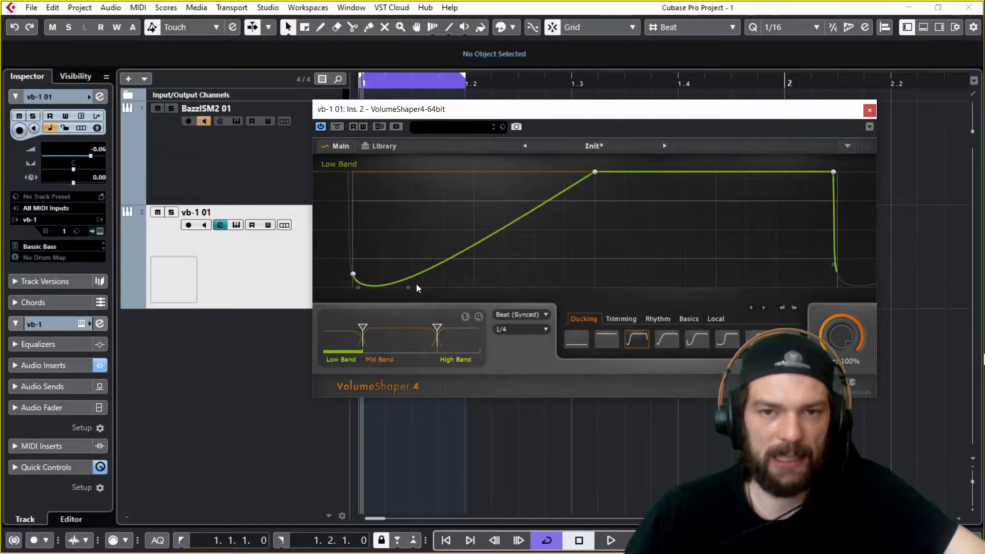
{"action": "double_click", "coordinate": [408, 288]}
{"action": "double_click", "coordinate": [358, 288]}
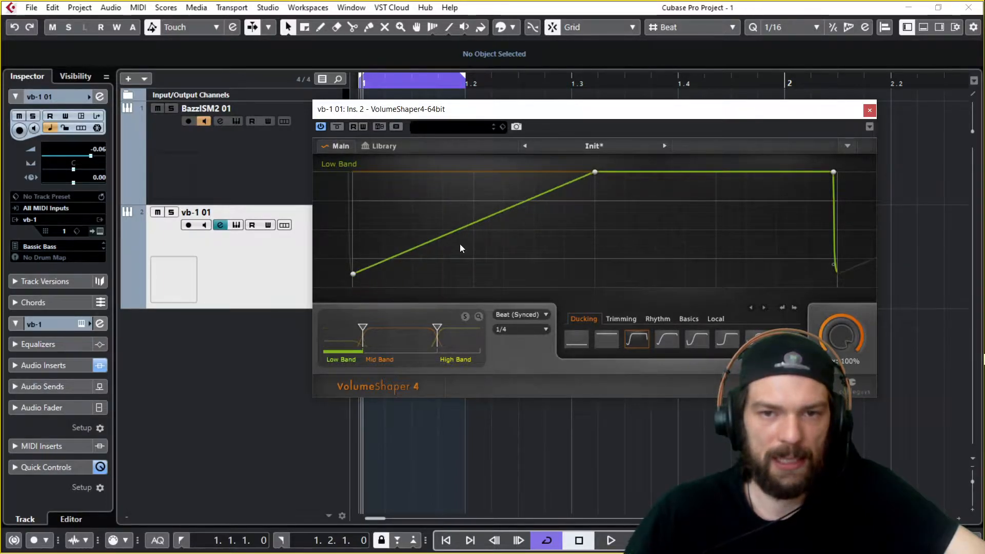
Bend the low band's ramp downward with two curve points into a late, steep rise while auditioning the loop.
{"action": "left_click_drag", "start_coordinate": [504, 210], "coordinate": [514, 273]}
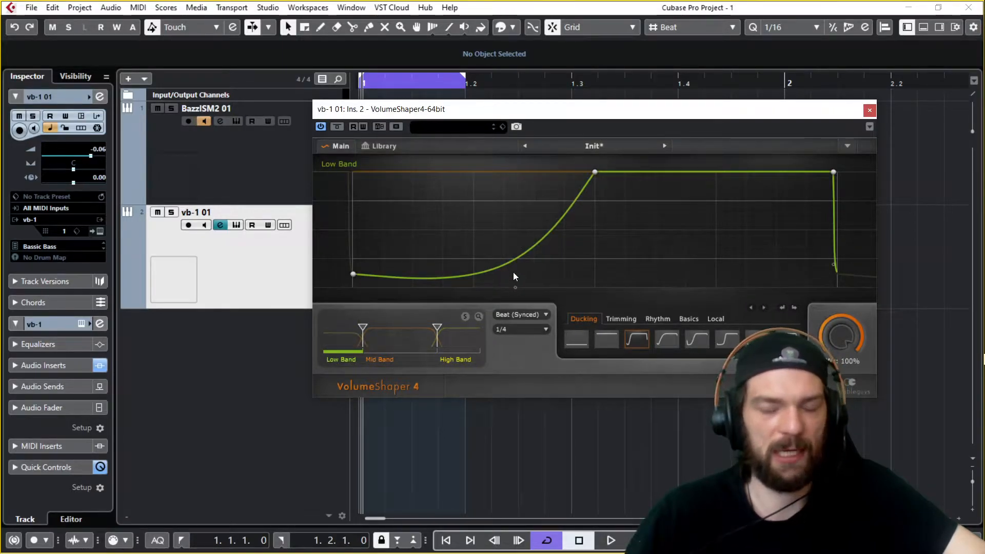
{"action": "key", "text": "space"}
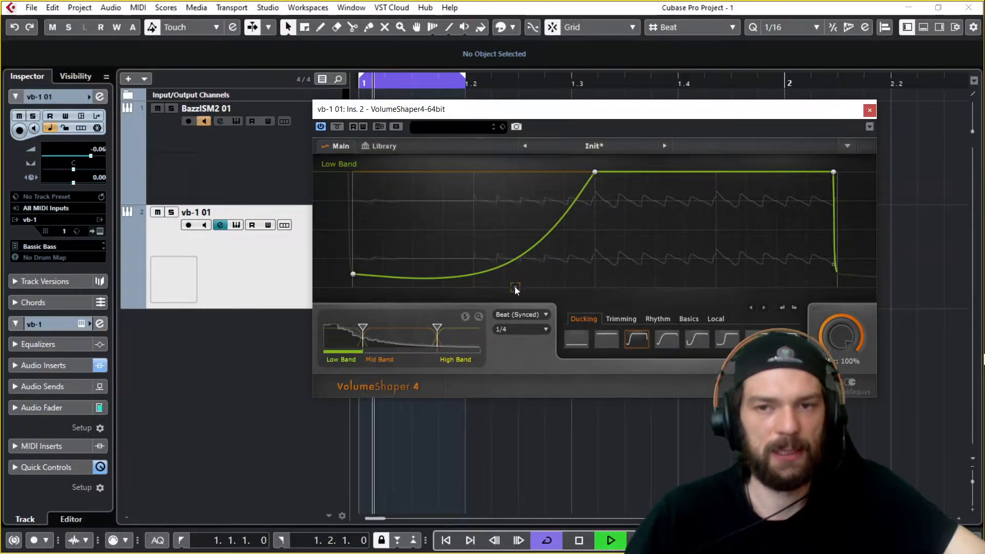
{"action": "mouse_move", "coordinate": [515, 289]}
{"action": "left_mouse_down"}
{"action": "mouse_move", "coordinate": [486, 178]}
{"action": "mouse_move", "coordinate": [497, 288]}
{"action": "left_mouse_up"}
{"action": "key", "text": "space"}
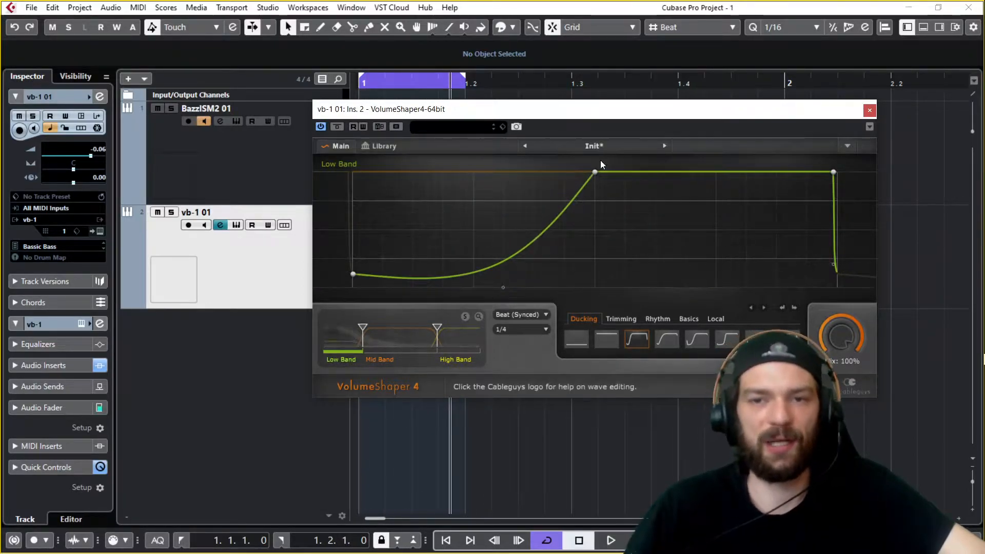
{"action": "key", "text": "space"}
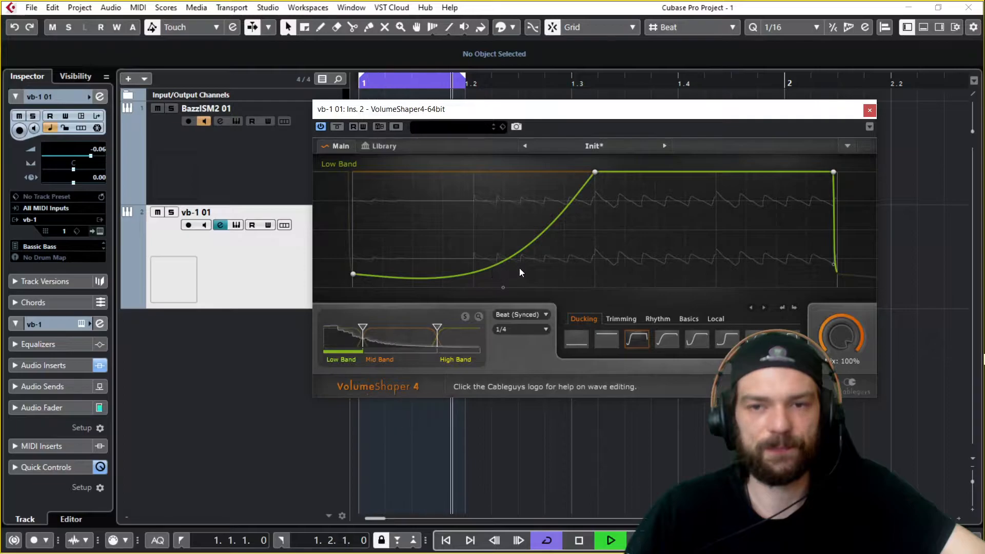
{"action": "left_click_drag", "start_coordinate": [576, 207], "coordinate": [576, 258]}
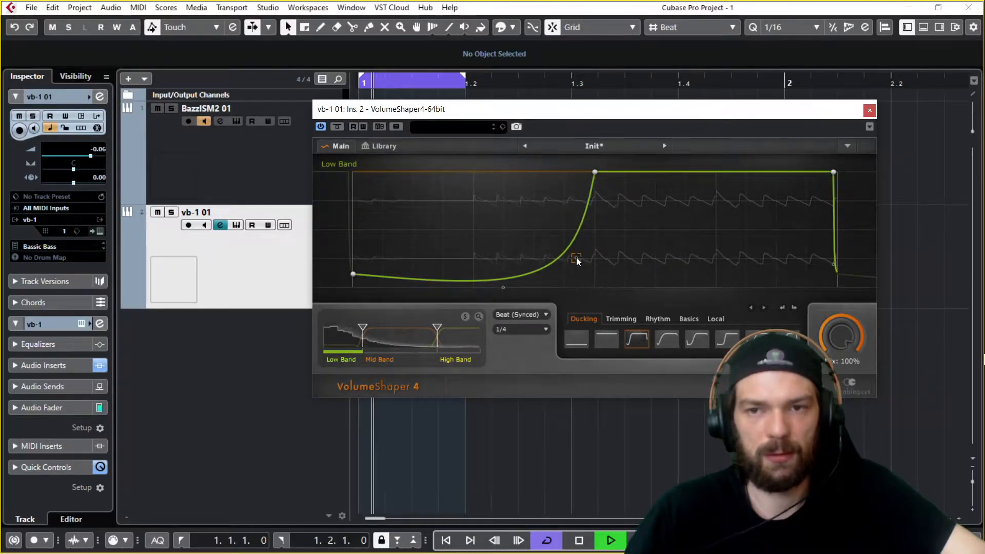
{"action": "key", "text": "space"}
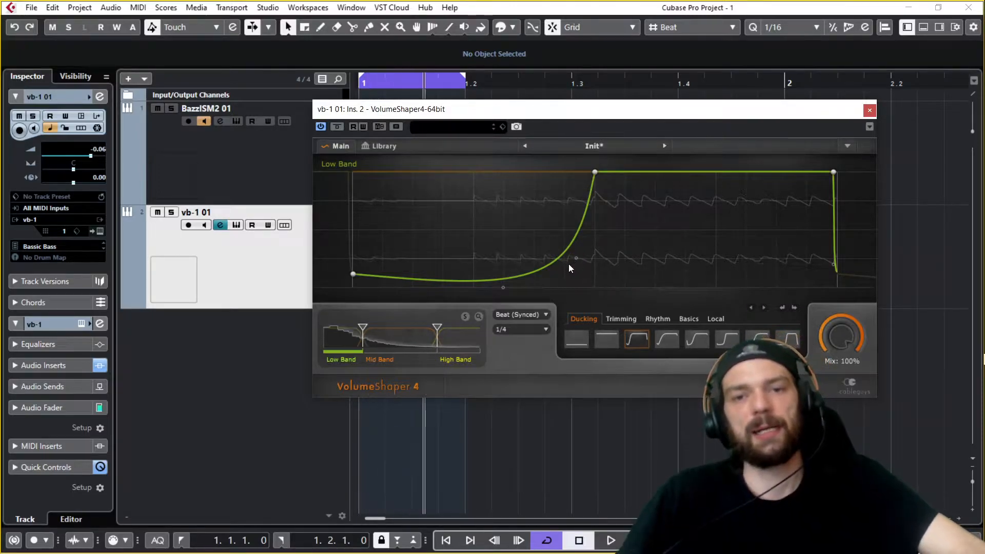
Add a second VolumeShaper4-64bit in the vb-1 track's third insert slot and bypass the first instance.
{"action": "left_click", "coordinate": [389, 331]}
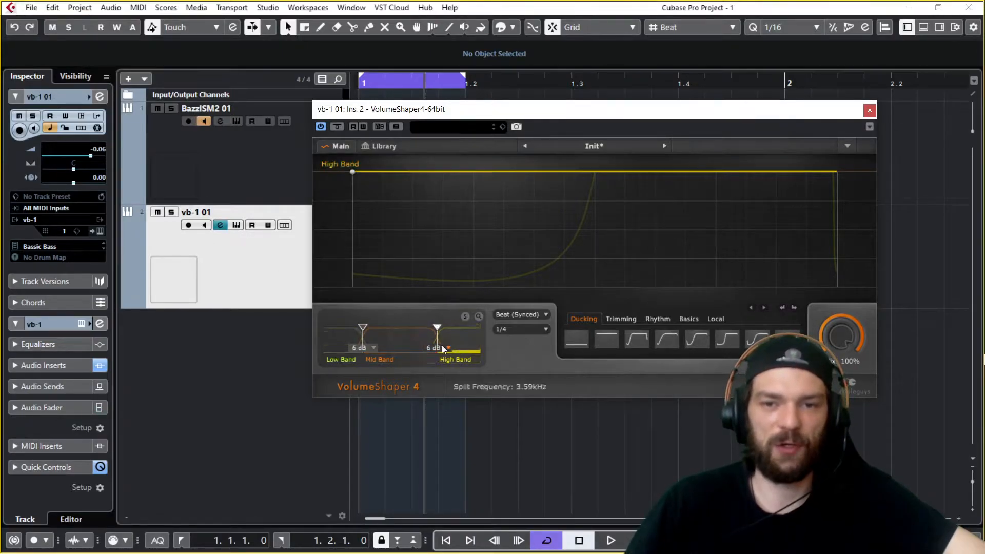
{"action": "left_click", "coordinate": [97, 323]}
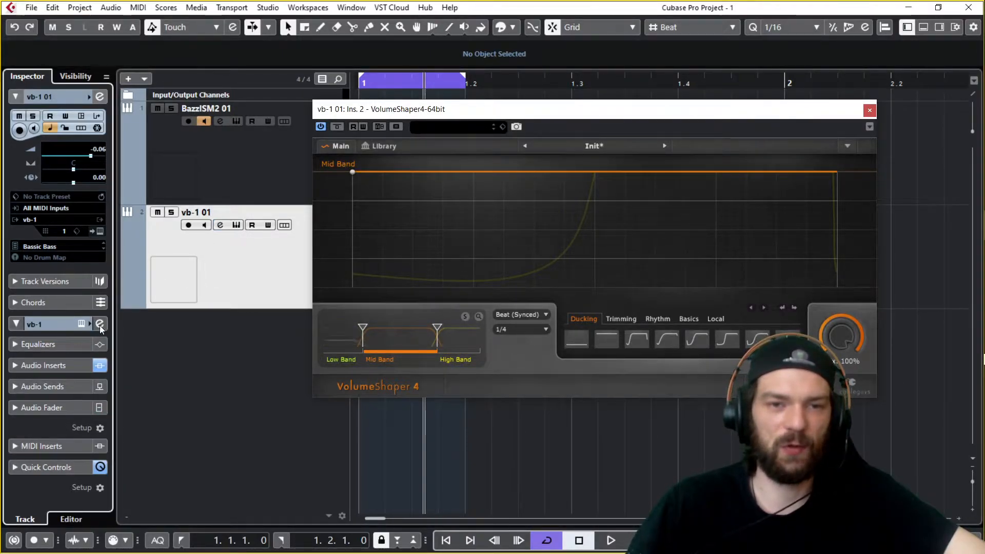
{"action": "left_click", "coordinate": [206, 187]}
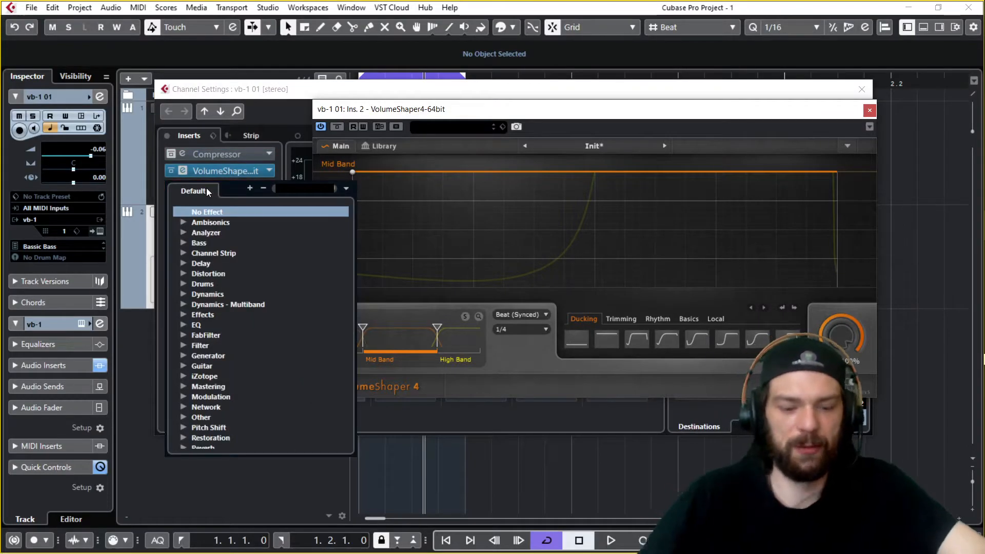
{"action": "type", "text": "volume"}
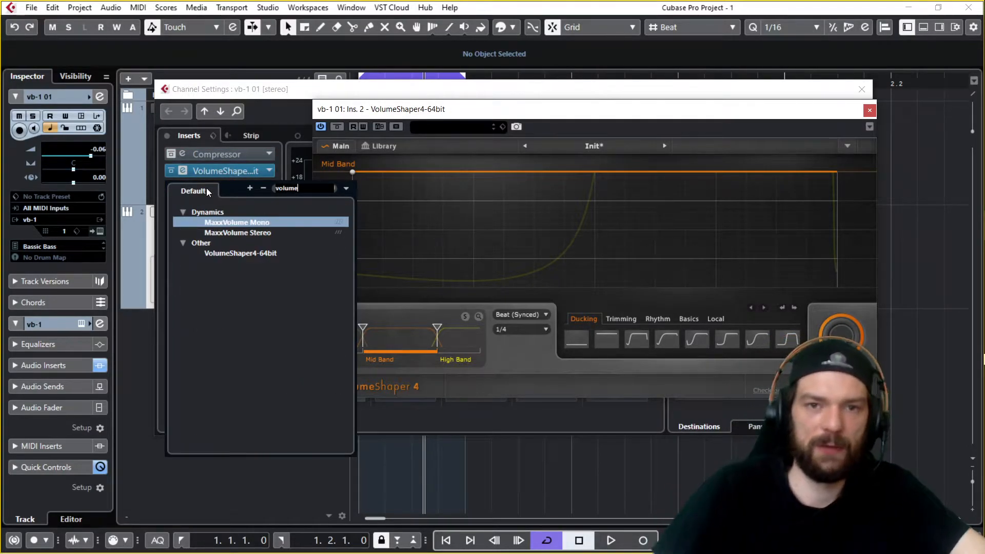
{"action": "left_click", "coordinate": [236, 253]}
{"action": "left_click", "coordinate": [171, 169]}
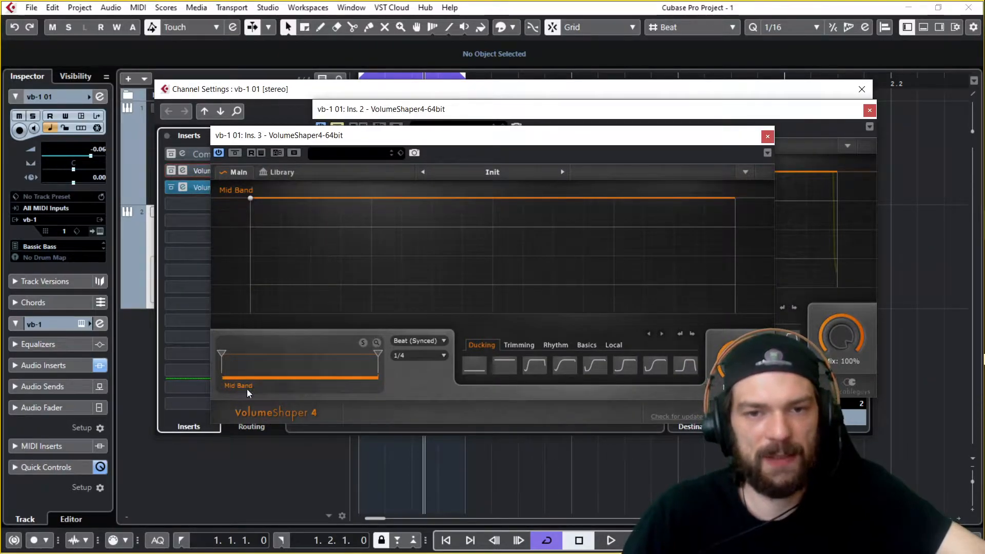
Apply the third Ducking wave preset to the second VolumeShaper and reshape its rise into one gradual curve reaching full level at mid-cycle.
{"action": "left_click", "coordinate": [528, 369]}
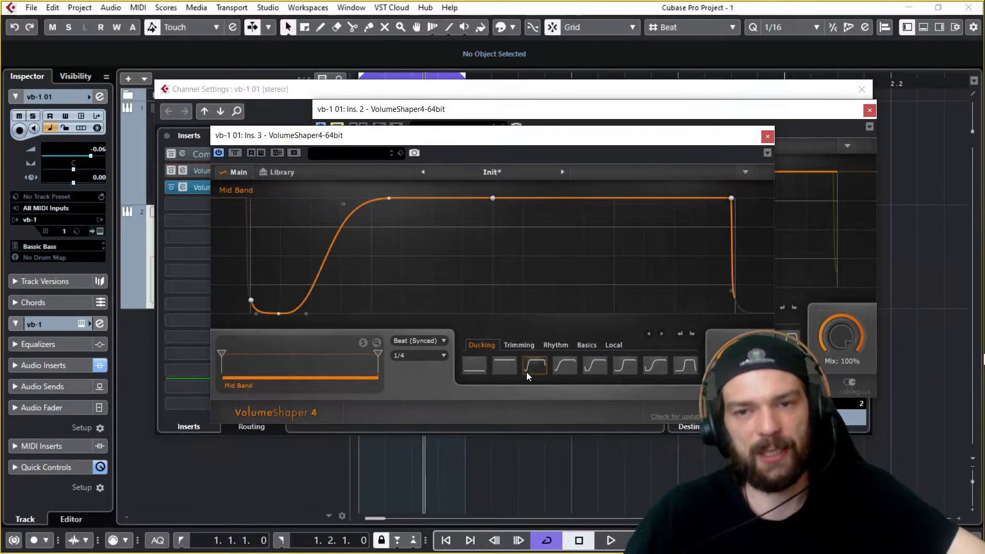
{"action": "left_click_drag", "start_coordinate": [341, 211], "coordinate": [338, 224]}
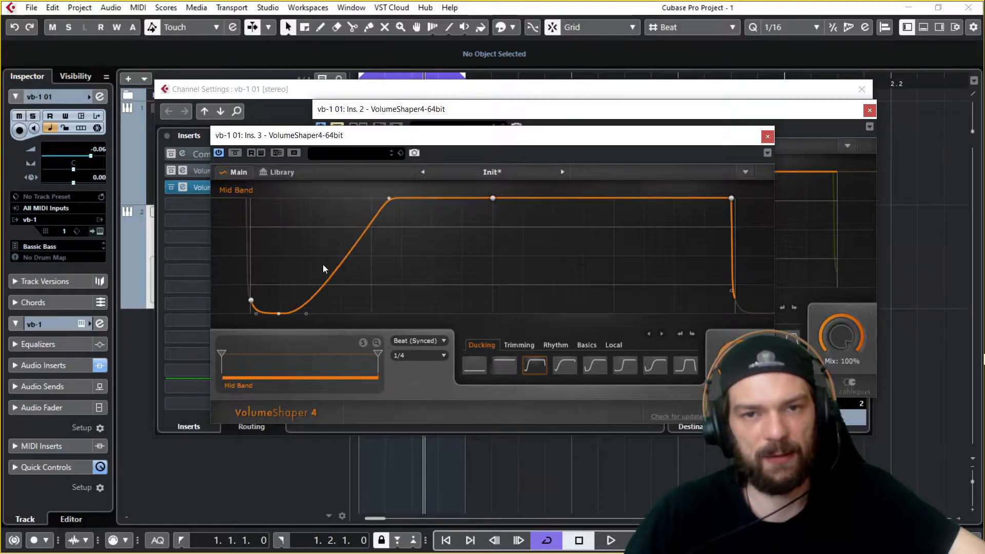
{"action": "left_click_drag", "start_coordinate": [303, 314], "coordinate": [274, 315]}
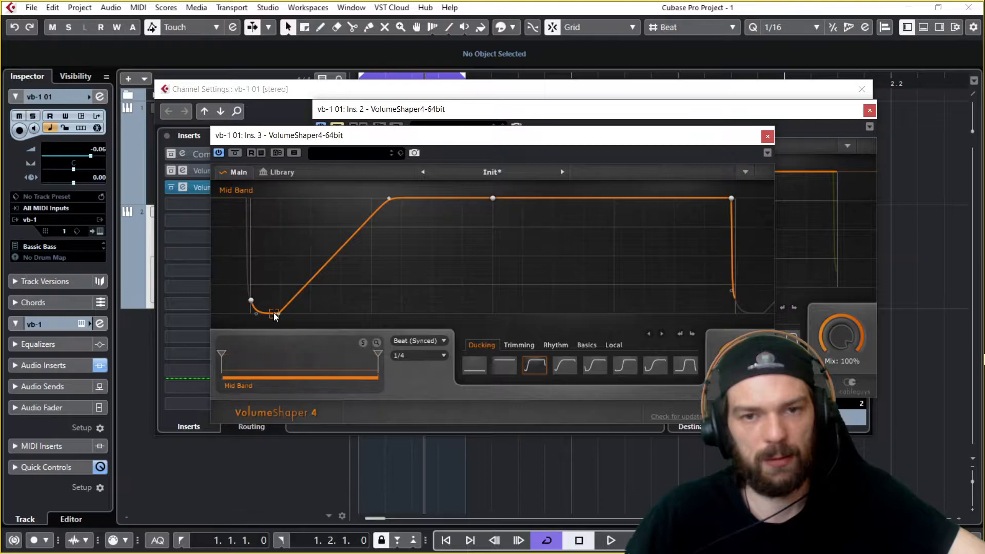
{"action": "double_click", "coordinate": [273, 313]}
{"action": "left_click_drag", "start_coordinate": [376, 209], "coordinate": [376, 313]}
{"action": "double_click", "coordinate": [388, 198]}
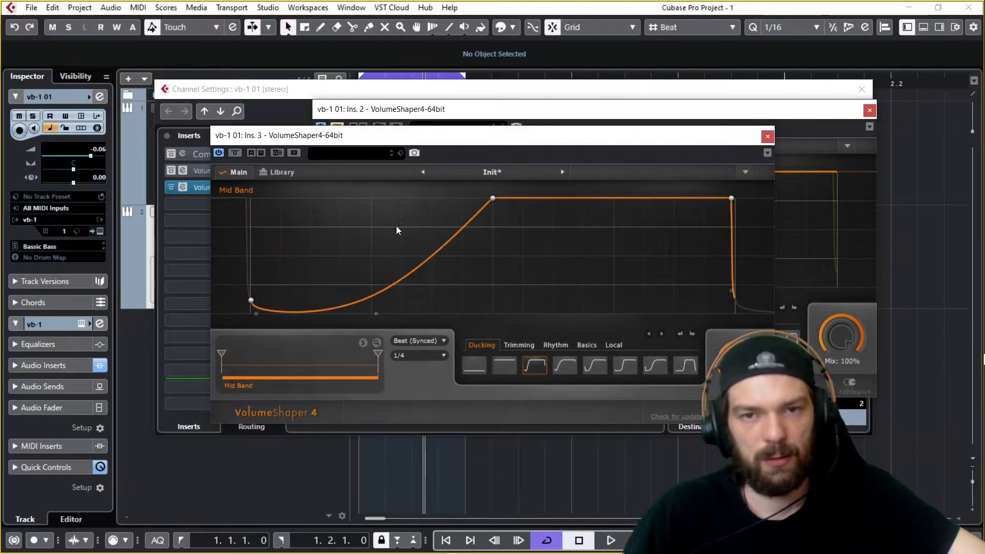
Compare the second VolumeShaper with the first multiband instance on the looping bass, leaving the first active and the second bypassed.
{"action": "key", "text": "space"}
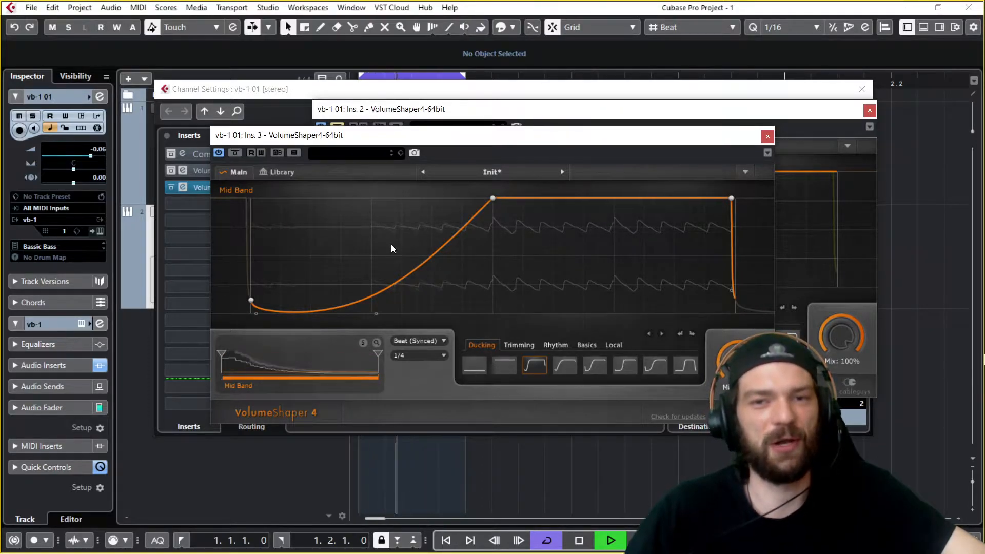
{"action": "left_click_drag", "start_coordinate": [494, 136], "coordinate": [605, 177]}
{"action": "left_click", "coordinate": [333, 126]}
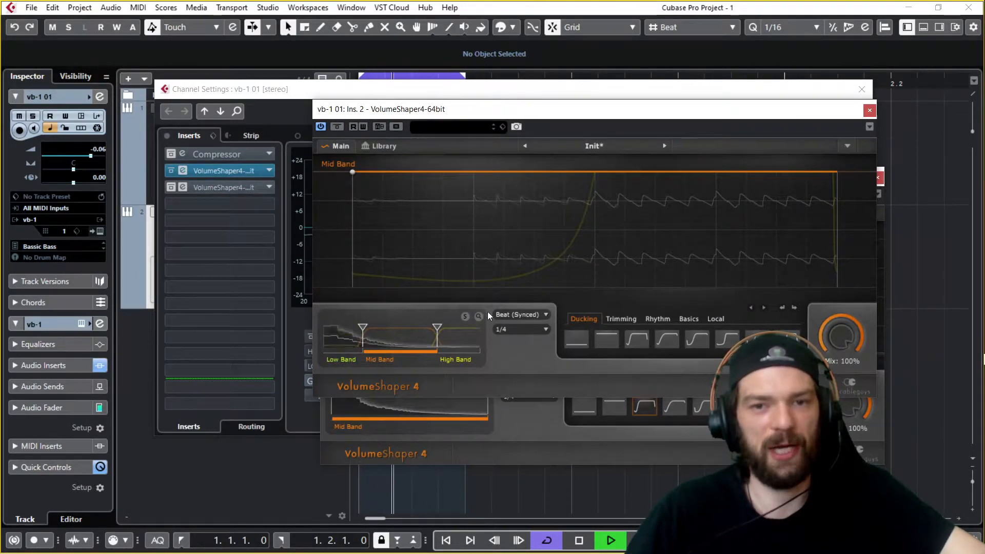
{"action": "key", "text": "space"}
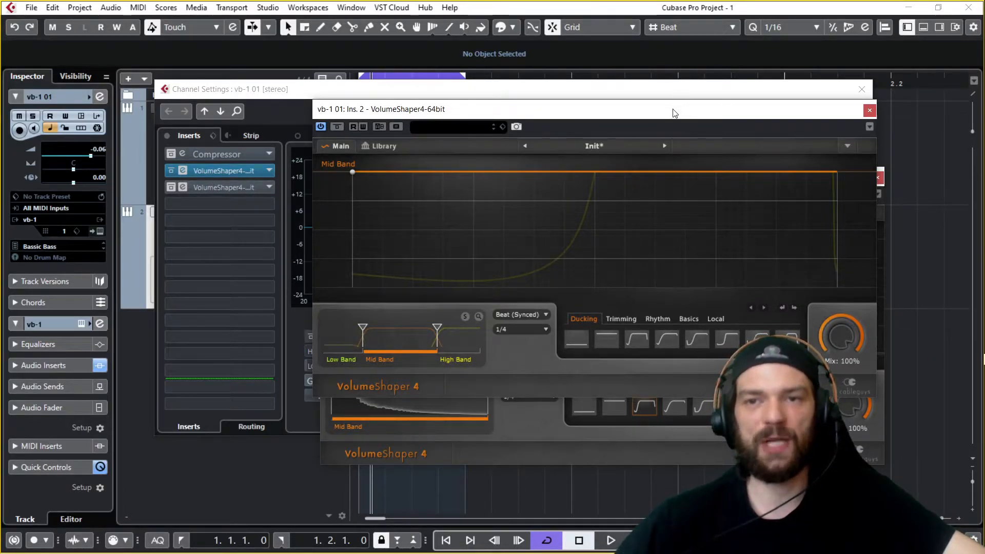
Show the low band's curve in the first VolumeShaper, and close both plug-in windows and the vb-1 channel settings.
{"action": "left_click_drag", "start_coordinate": [673, 113], "coordinate": [592, 161]}
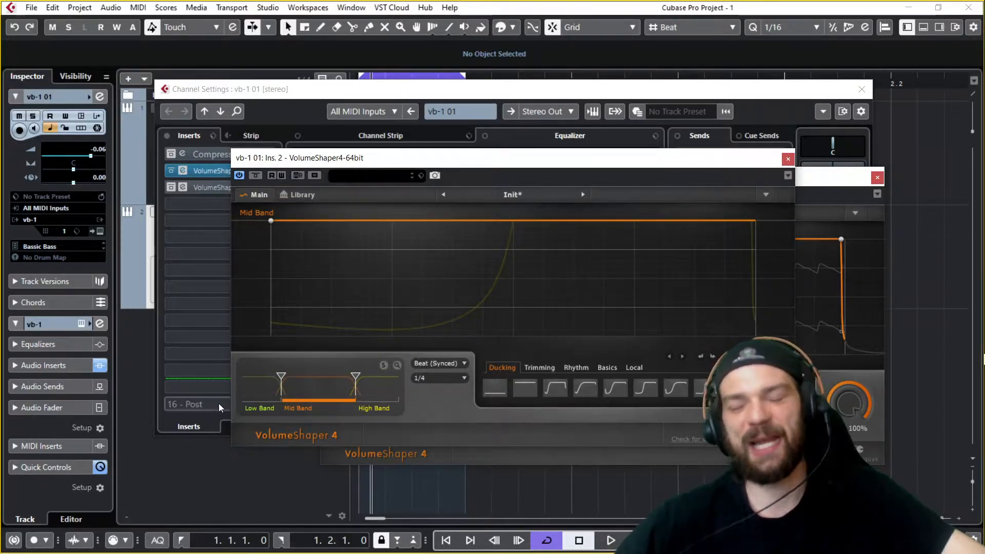
{"action": "left_click", "coordinate": [262, 382]}
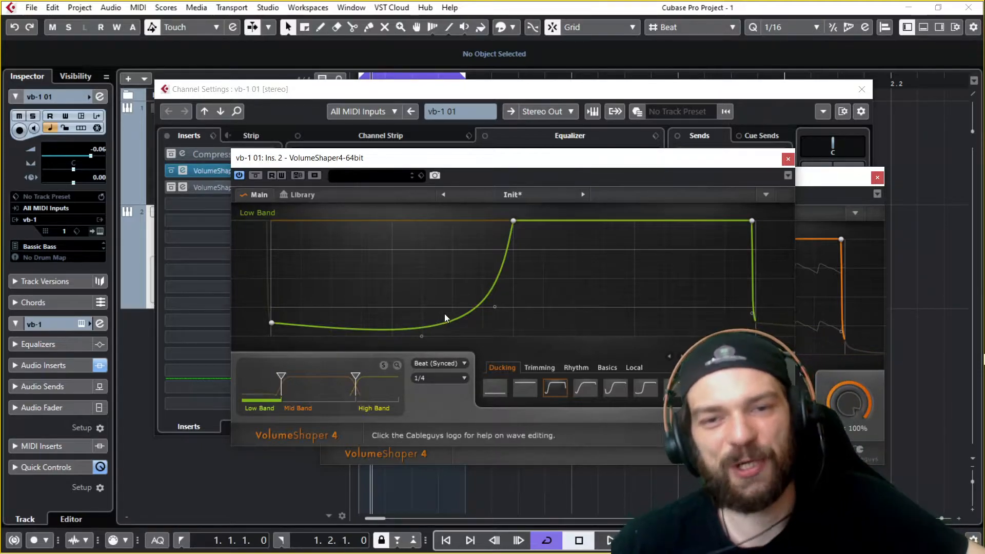
{"action": "left_click", "coordinate": [786, 157]}
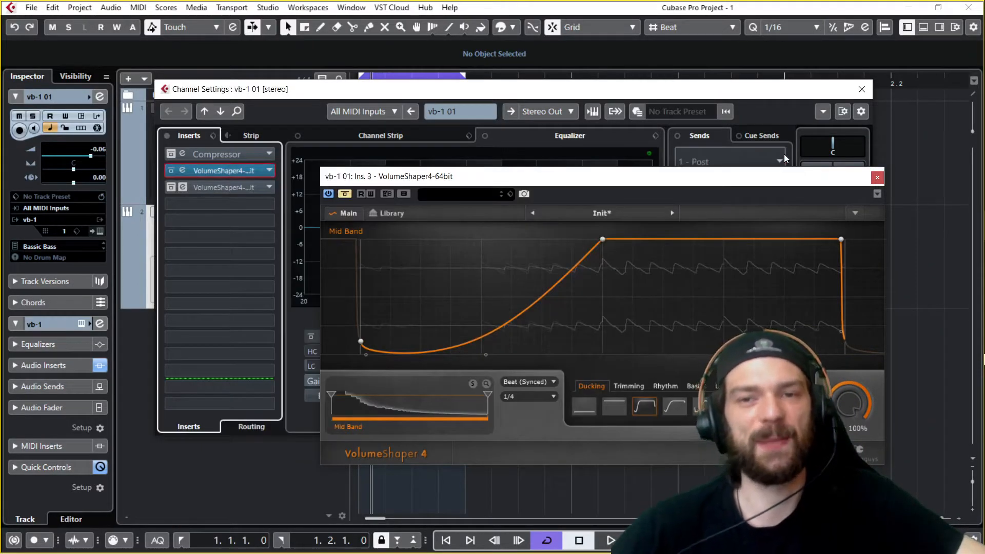
{"action": "left_click", "coordinate": [877, 177]}
{"action": "left_click", "coordinate": [861, 89]}
Add one stereo audio track routed to Stereo Out below the vb-1 track.
{"action": "left_click", "coordinate": [454, 288]}
{"action": "left_click", "coordinate": [316, 183]}
{"action": "left_click", "coordinate": [265, 267]}
{"action": "right_click", "coordinate": [269, 248]}
{"action": "mouse_move", "coordinate": [287, 257]}
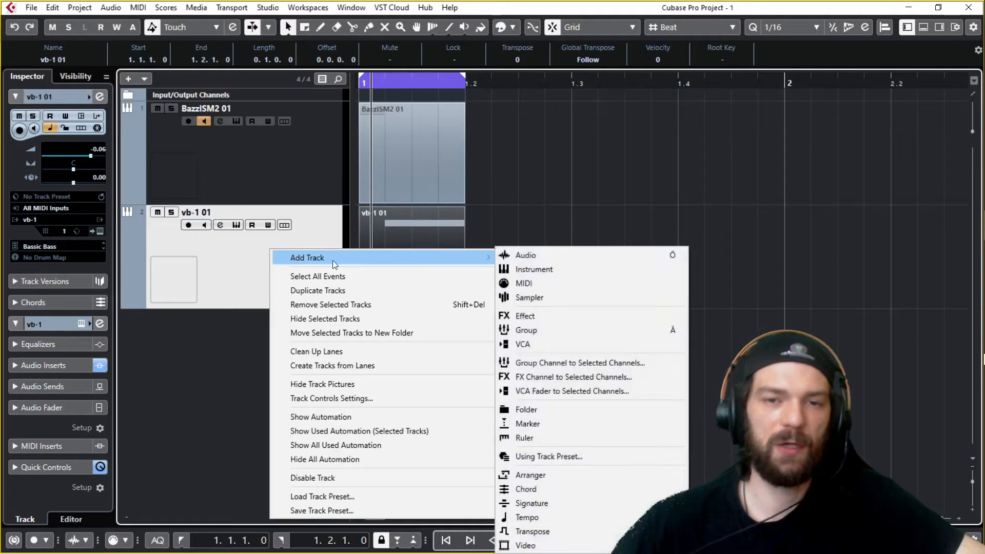
{"action": "left_click", "coordinate": [546, 256]}
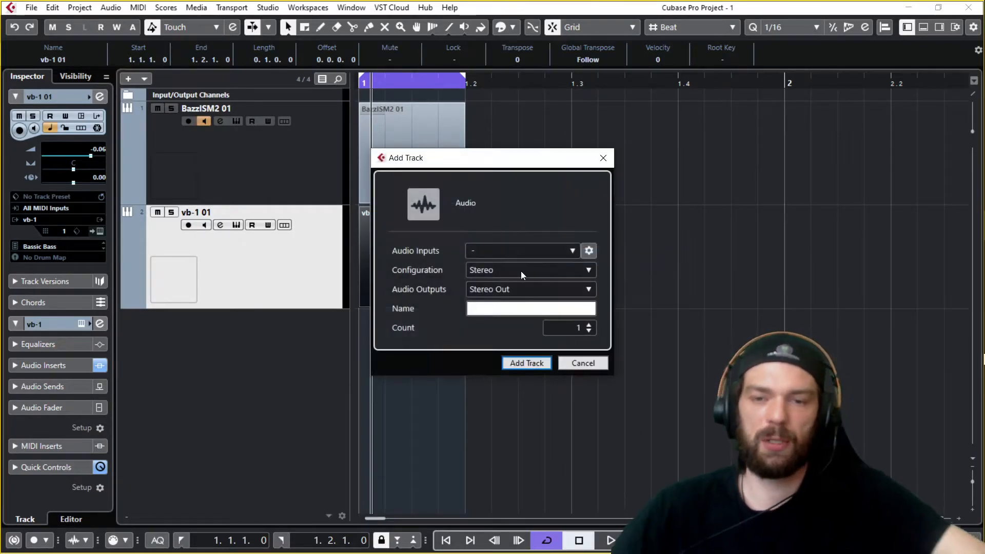
{"action": "key", "text": "Escape"}
Start an audio import and open the HIHATS folder of the Essential Drums & Percussion 24bit sample pack.
{"action": "key", "text": "ctrl+i"}
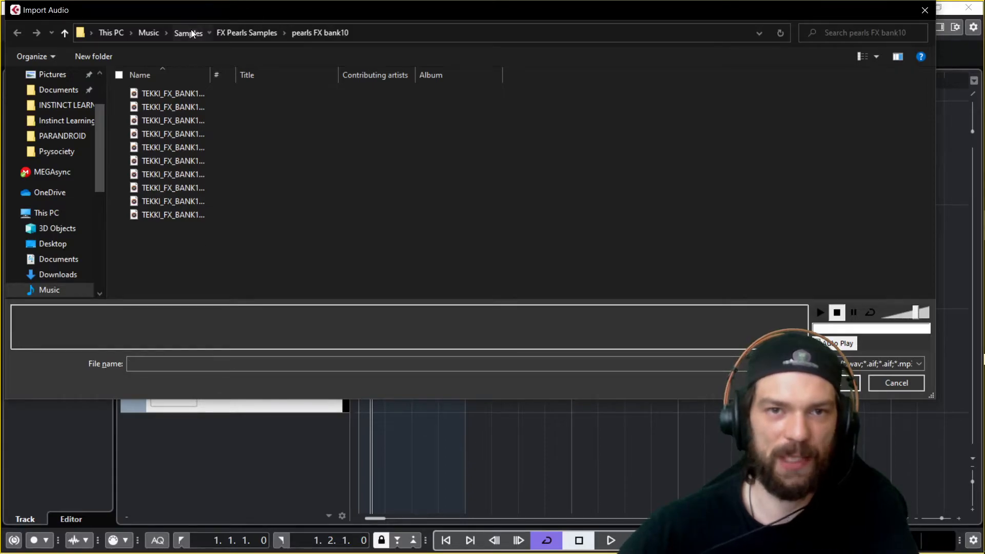
{"action": "left_click", "coordinate": [191, 33]}
{"action": "double_click", "coordinate": [199, 146]}
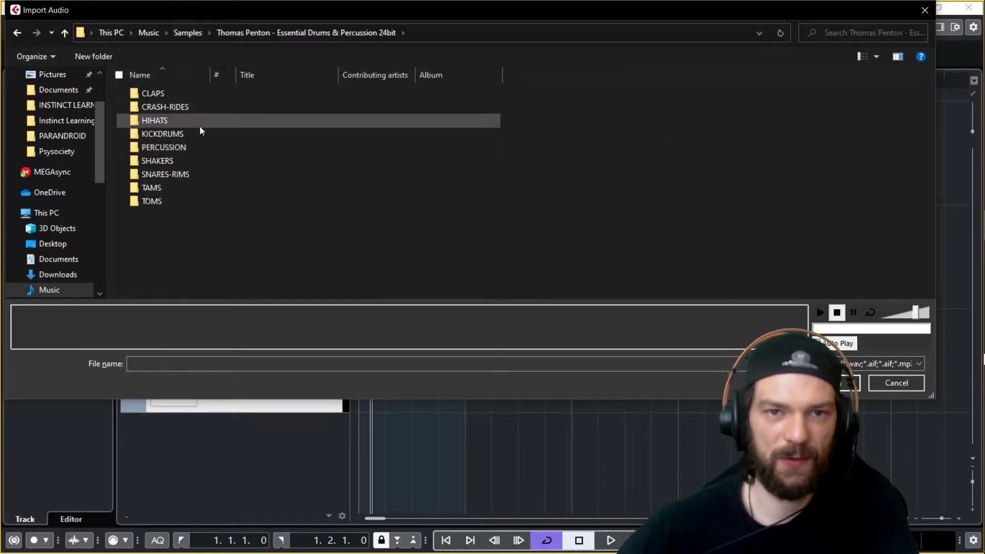
{"action": "double_click", "coordinate": [199, 126]}
Audition closed hi-hat samples 3 and 4 and import HIHAT3(CLSD).wav onto the new audio track.
{"action": "left_click", "coordinate": [152, 136]}
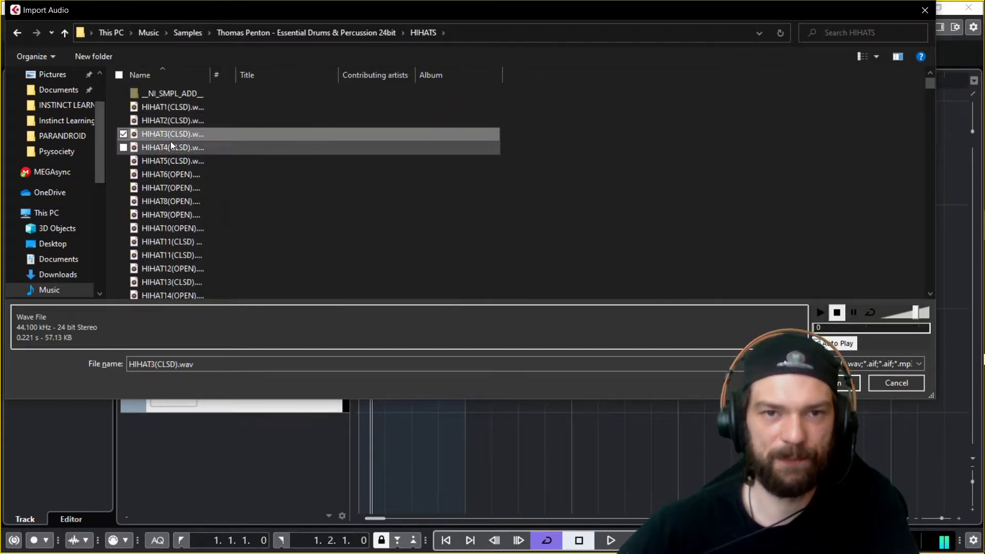
{"action": "left_click", "coordinate": [172, 145]}
{"action": "left_click", "coordinate": [175, 132]}
{"action": "left_click", "coordinate": [175, 146]}
{"action": "left_click", "coordinate": [175, 135]}
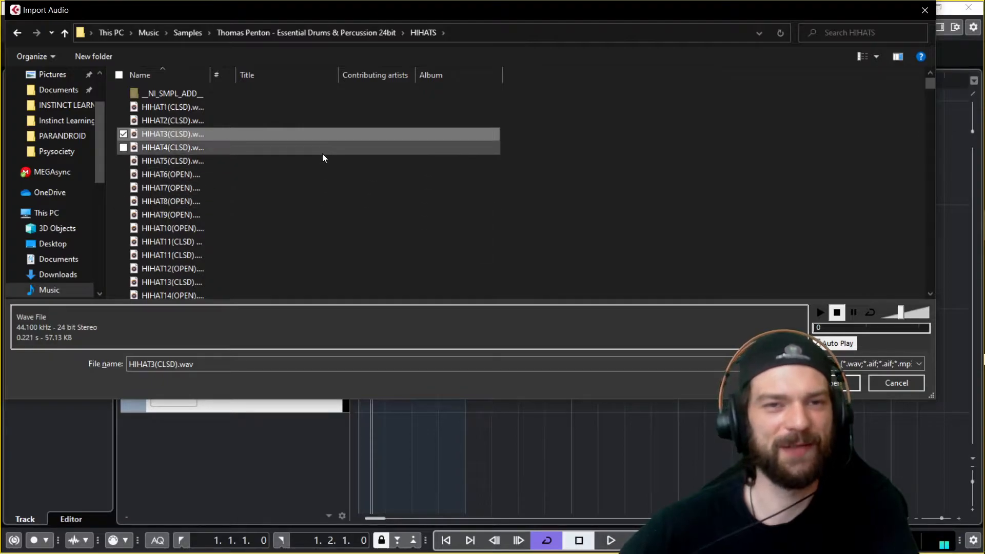
{"action": "key", "text": "Return"}
{"action": "key", "text": "Return"}
Set the grid type to Use Quantize and fit the hi-hat event to one sixteenth note starting at 1.1.1.0.
{"action": "left_click", "coordinate": [403, 372]}
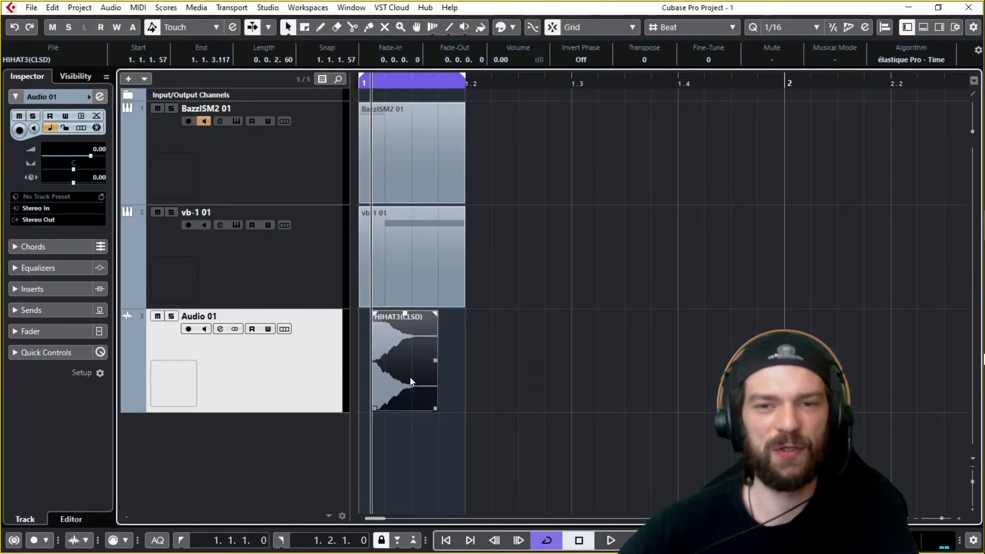
{"action": "left_click", "coordinate": [669, 30]}
{"action": "left_click", "coordinate": [687, 73]}
{"action": "left_click_drag", "start_coordinate": [421, 407], "coordinate": [381, 409]}
Duplicate the hi-hat event three times to fill the cycled beat and give all four events a fade-out of 0.0.0.4.
{"action": "key", "text": "ctrl+d"}
{"action": "key", "text": "ctrl+d"}
{"action": "key", "text": "ctrl+d"}
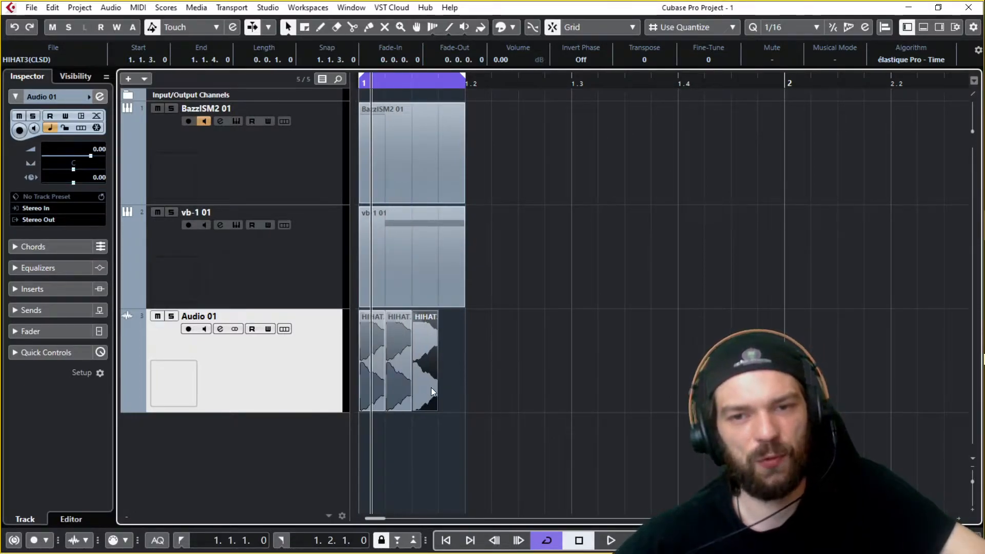
{"action": "left_click", "coordinate": [599, 381]}
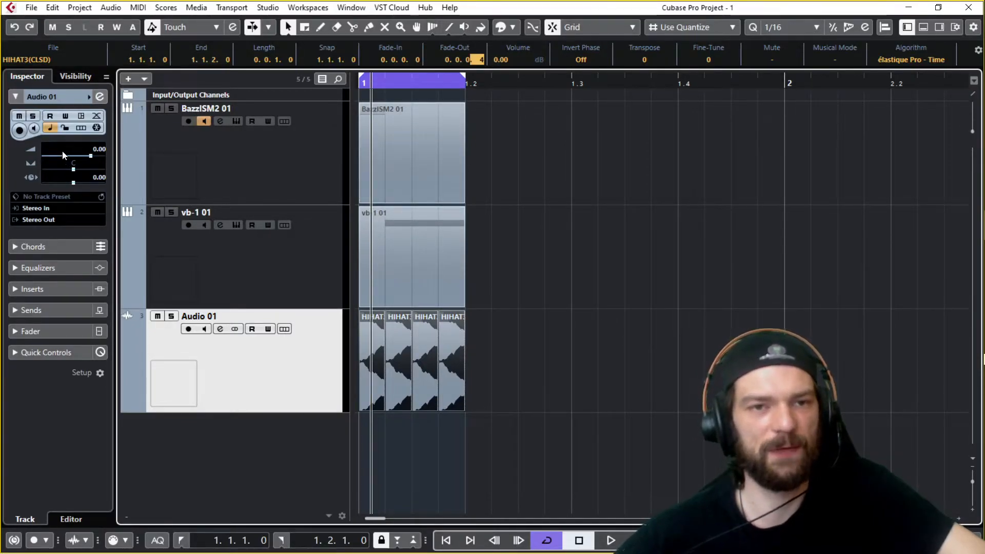
Lower the Audio 01 track's volume to -14.5 dB and play the loop with the hi-hats.
{"action": "left_click_drag", "start_coordinate": [63, 156], "coordinate": [65, 157]}
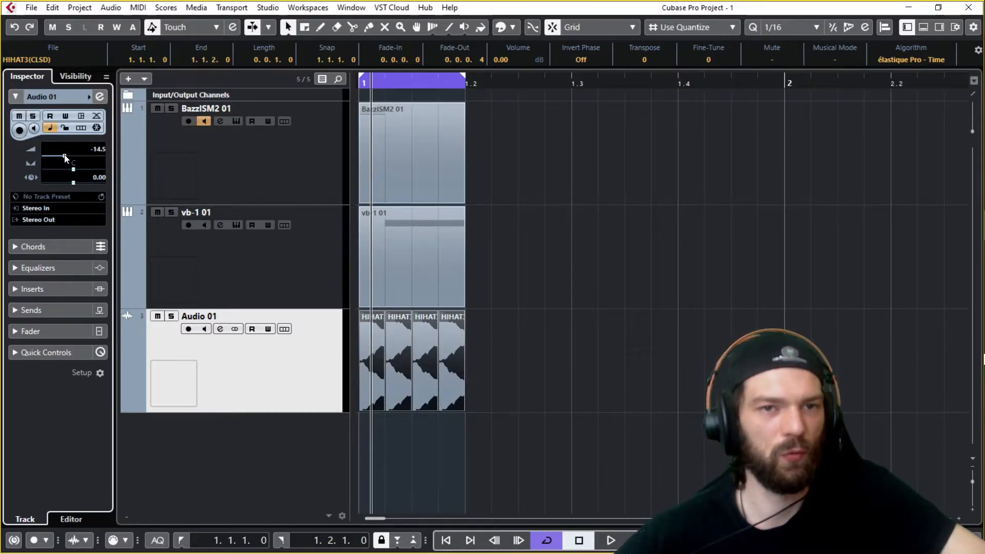
{"action": "key", "text": "space"}
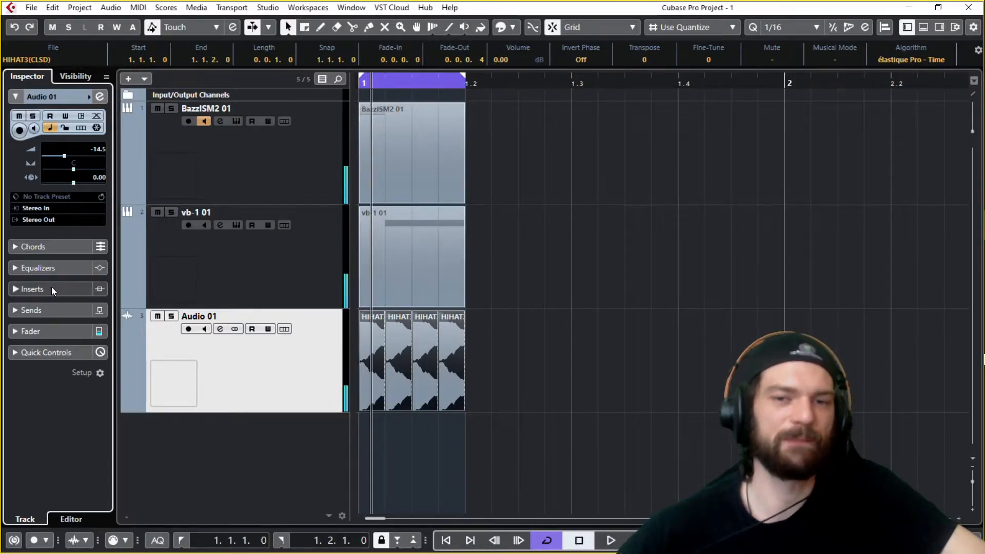
Insert VolumeShaper4-64bit in the first insert slot of the Audio 01 hi-hat track.
{"action": "left_click", "coordinate": [34, 291]}
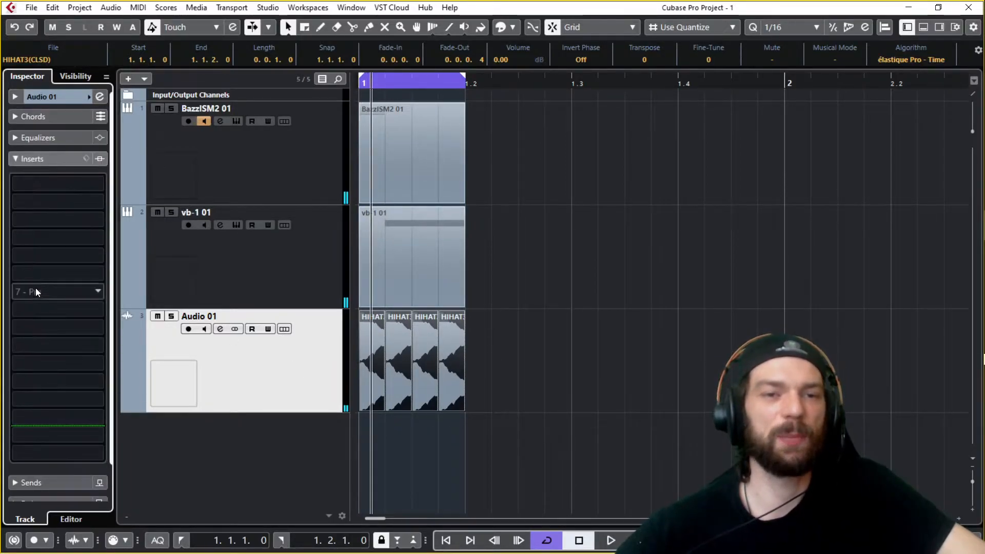
{"action": "left_click", "coordinate": [47, 180]}
{"action": "type", "text": "volume"}
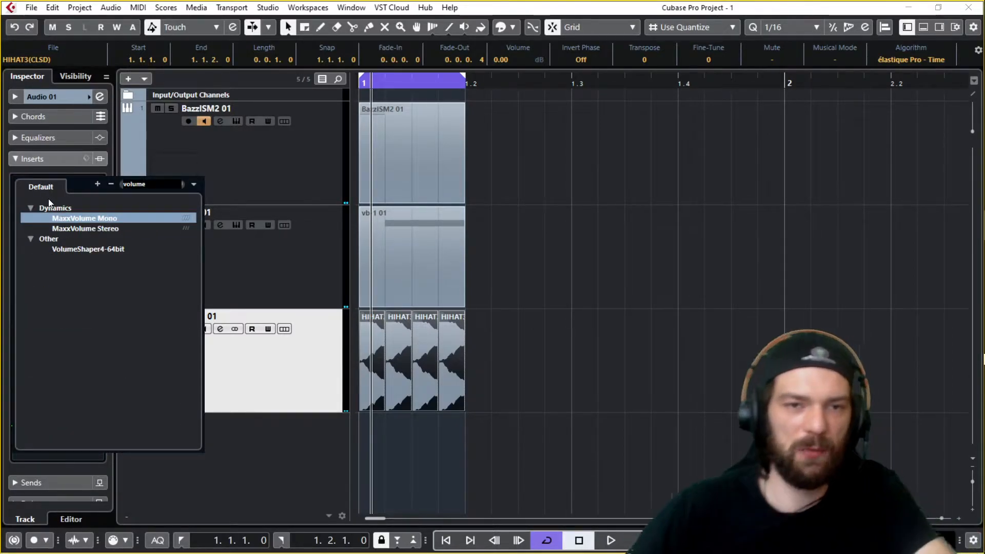
{"action": "left_click", "coordinate": [67, 248]}
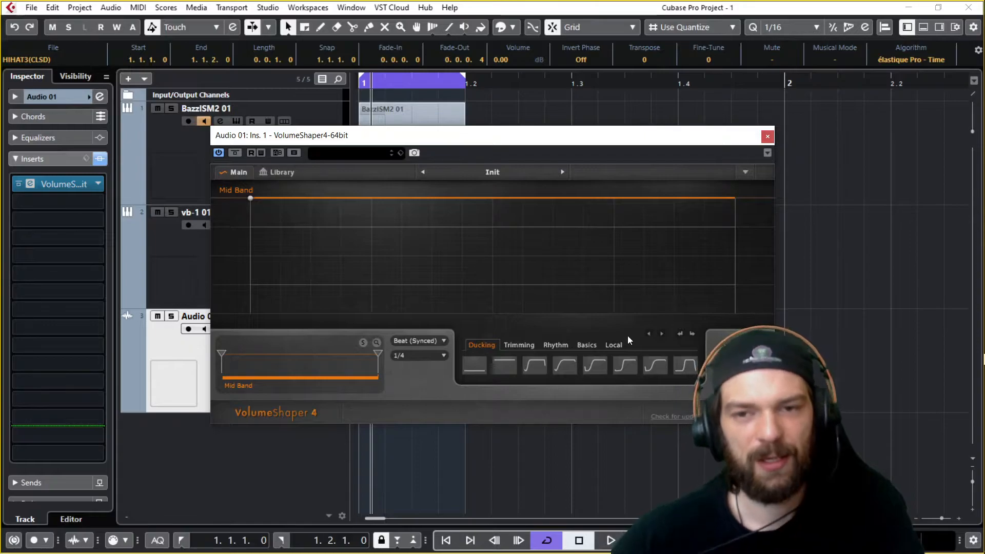
Apply the third Trimming preset waveform, with a short full-level start and steep drop, and audition the loop.
{"action": "left_click", "coordinate": [519, 345]}
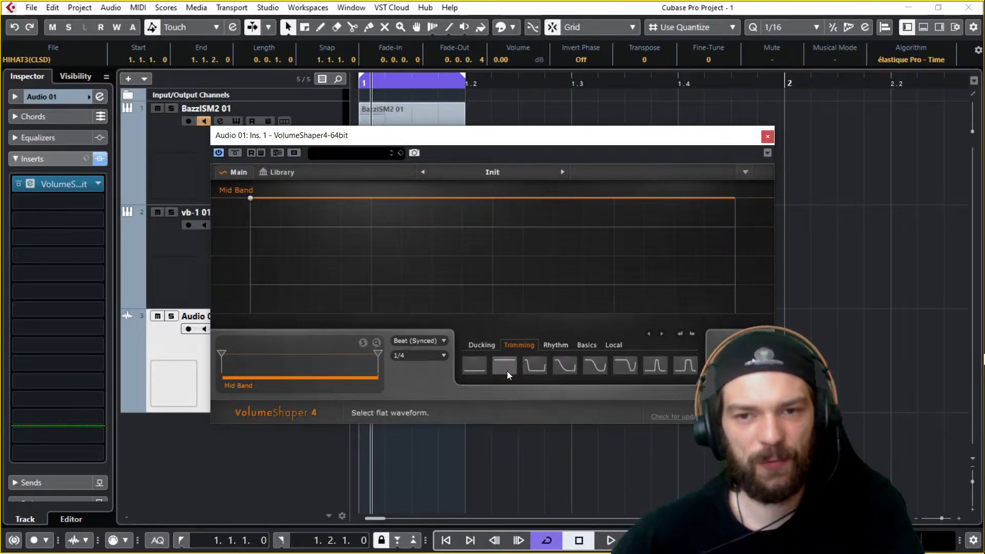
{"action": "left_click", "coordinate": [539, 371]}
{"action": "double_click", "coordinate": [432, 313]}
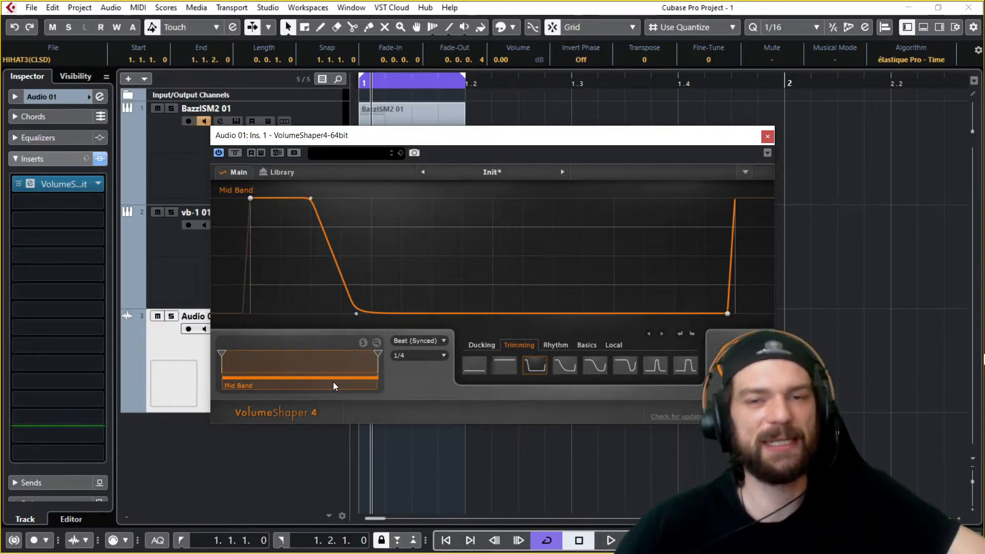
{"action": "key", "text": "space"}
{"action": "key", "text": "space"}
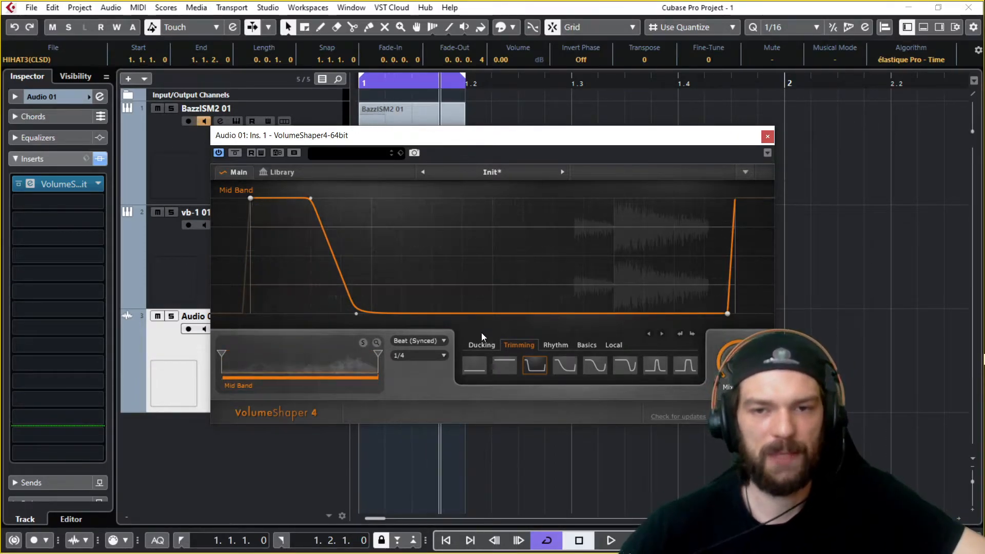
{"action": "left_click_drag", "start_coordinate": [440, 141], "coordinate": [574, 135]}
{"action": "key", "text": "space"}
{"action": "key", "text": "space"}
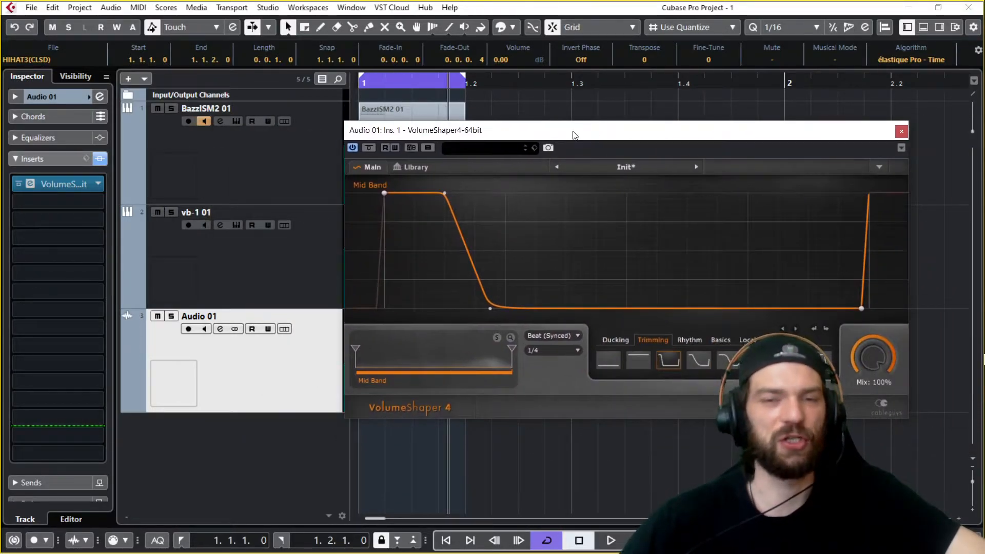
Set the hi-hat VolumeShaper's beat loop length to 1/16 and close the plug-in.
{"action": "left_click", "coordinate": [546, 350]}
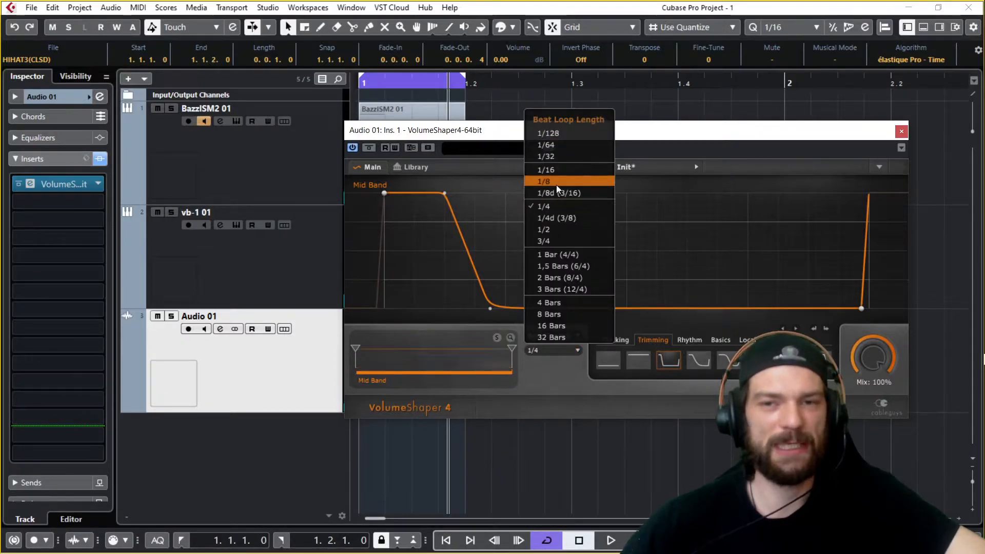
{"action": "left_click", "coordinate": [559, 169]}
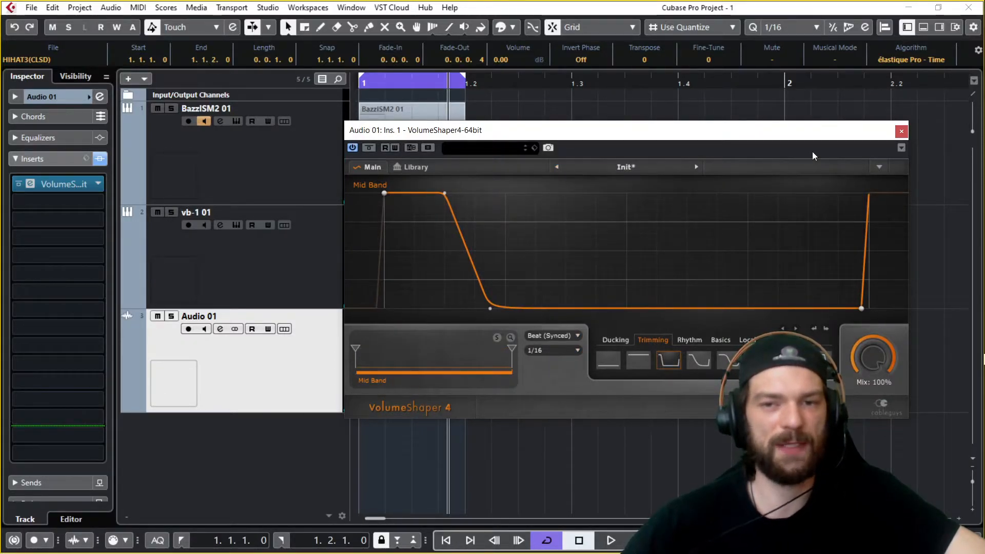
{"action": "left_click", "coordinate": [902, 131]}
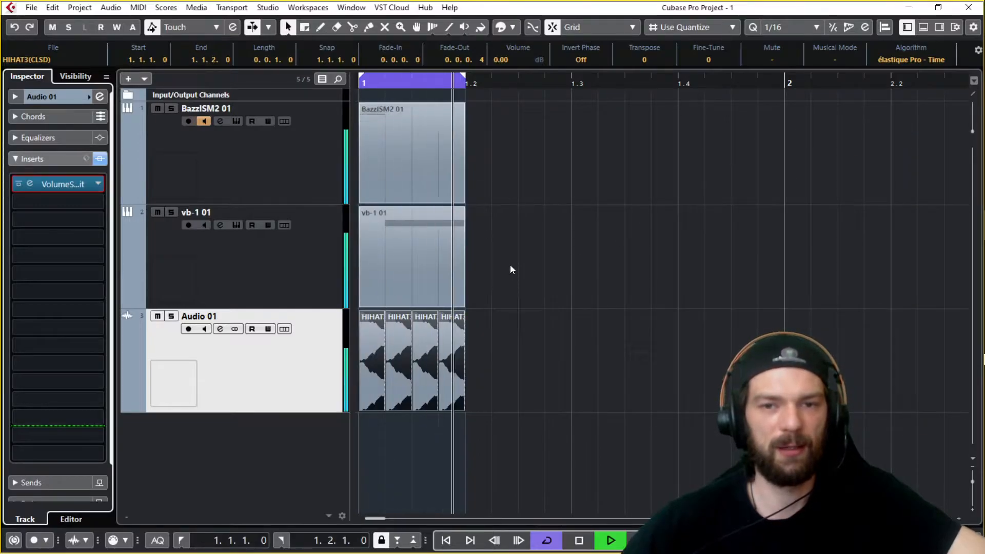
Reshape the hi-hat curve into a two-stage decay, bending at about one third height and reaching zero about two thirds across.
{"action": "left_click", "coordinate": [45, 183]}
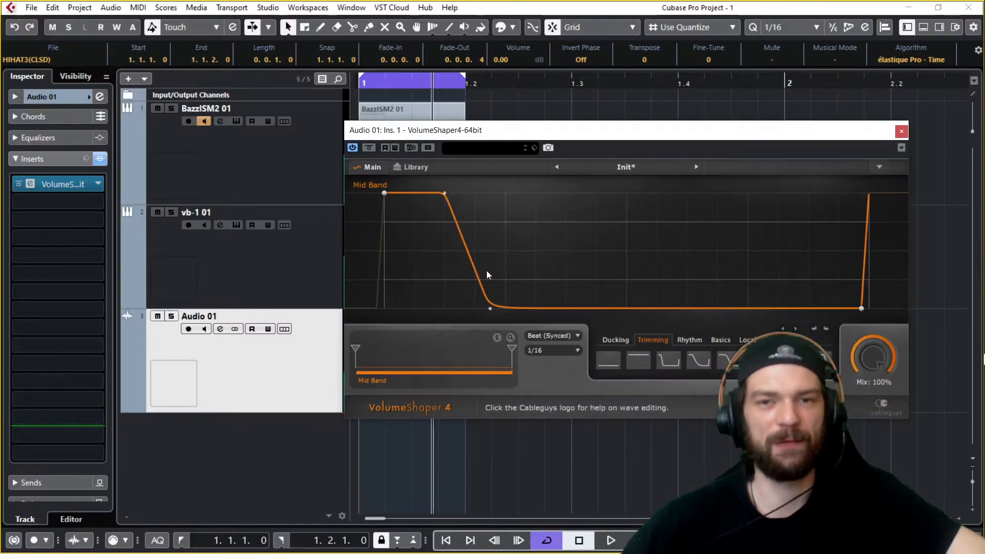
{"action": "left_click_drag", "start_coordinate": [444, 195], "coordinate": [490, 271]}
{"action": "left_click_drag", "start_coordinate": [490, 309], "coordinate": [698, 309]}
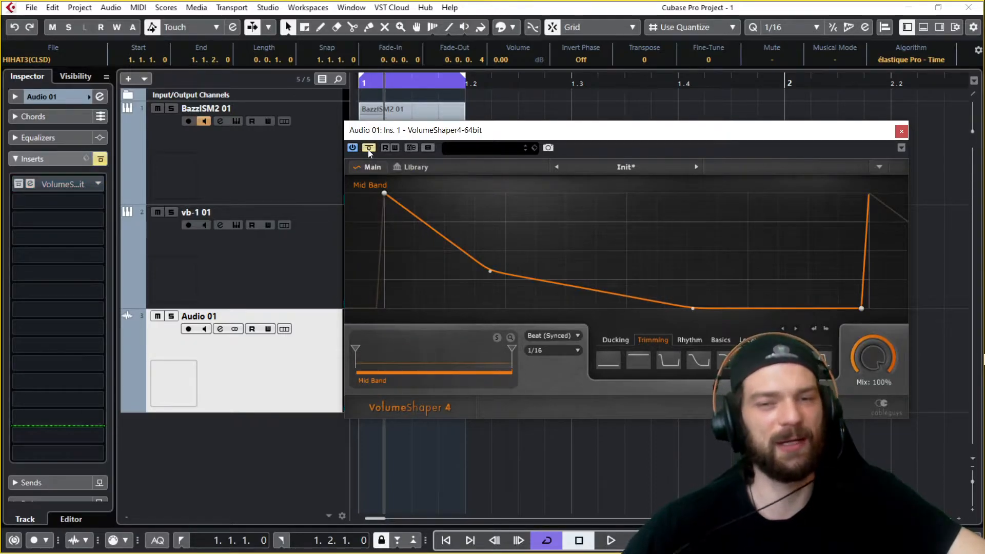
Compare the looped hi-hats with the Audio 01 VolumeShaper bypassed and active, and close the plug-in.
{"action": "key", "text": "space"}
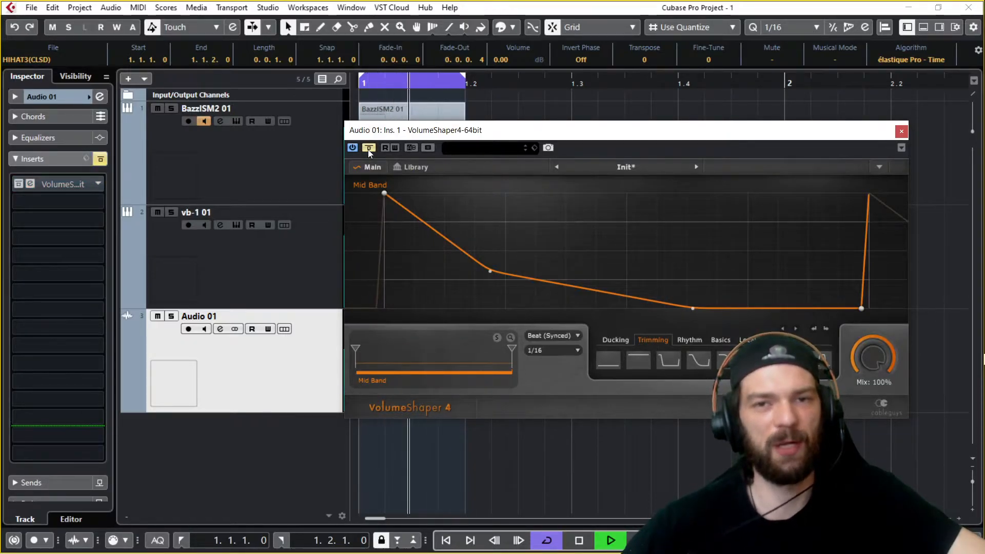
{"action": "left_click", "coordinate": [368, 149]}
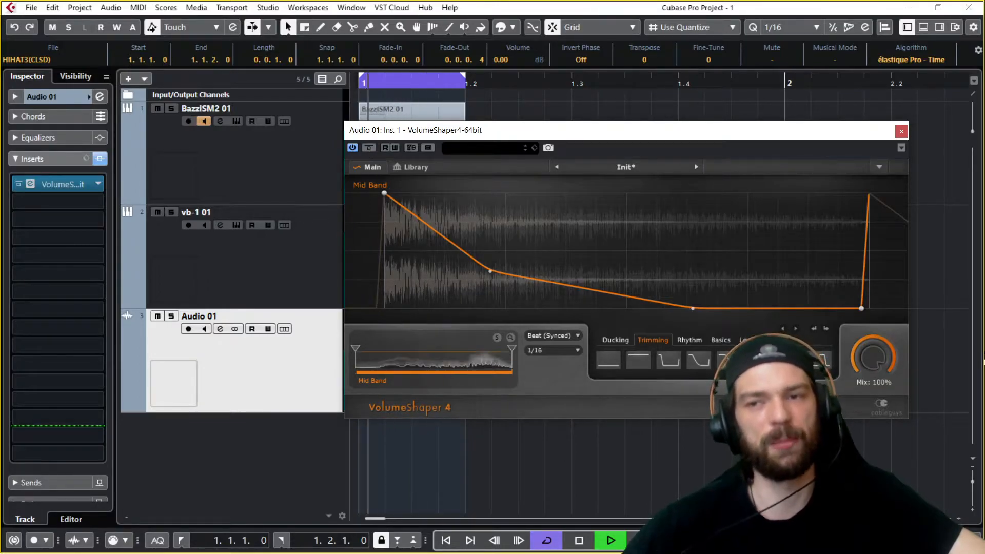
{"action": "key", "text": "space"}
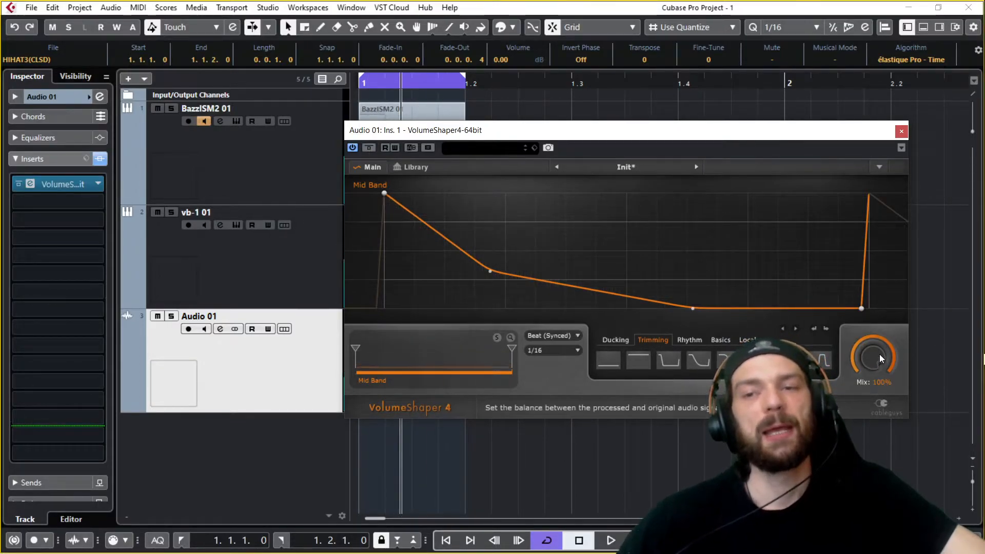
{"action": "left_click_drag", "start_coordinate": [576, 136], "coordinate": [474, 167]}
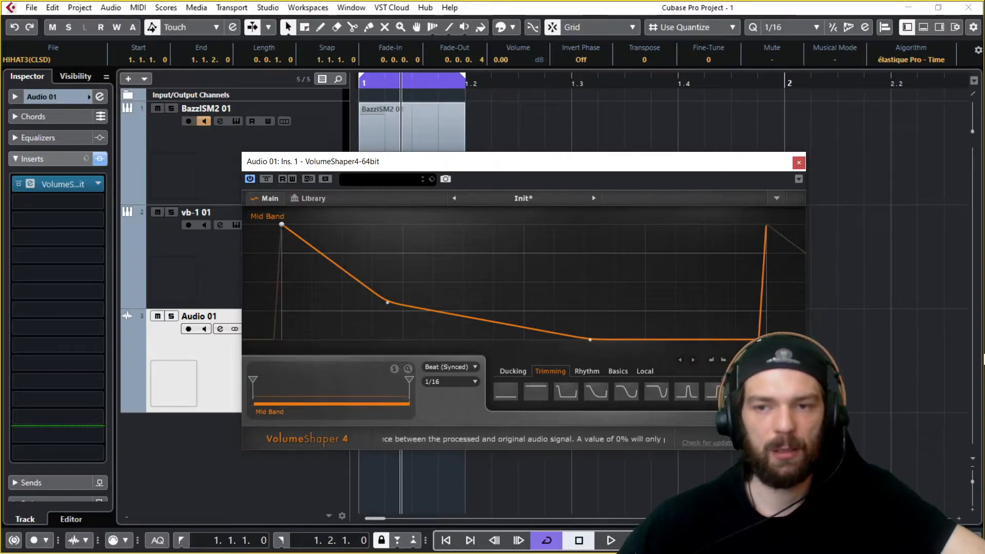
{"action": "key", "text": "space"}
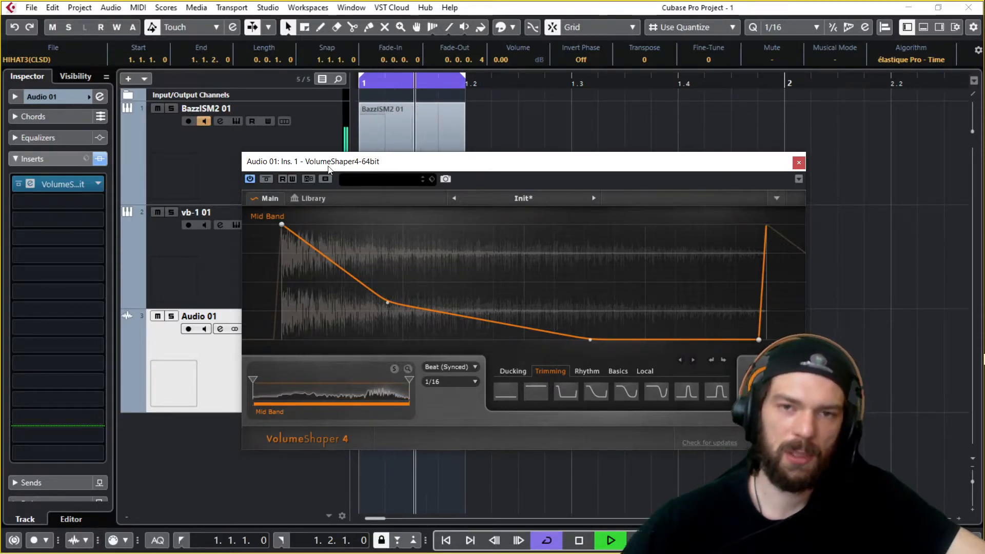
{"action": "left_click", "coordinate": [266, 179]}
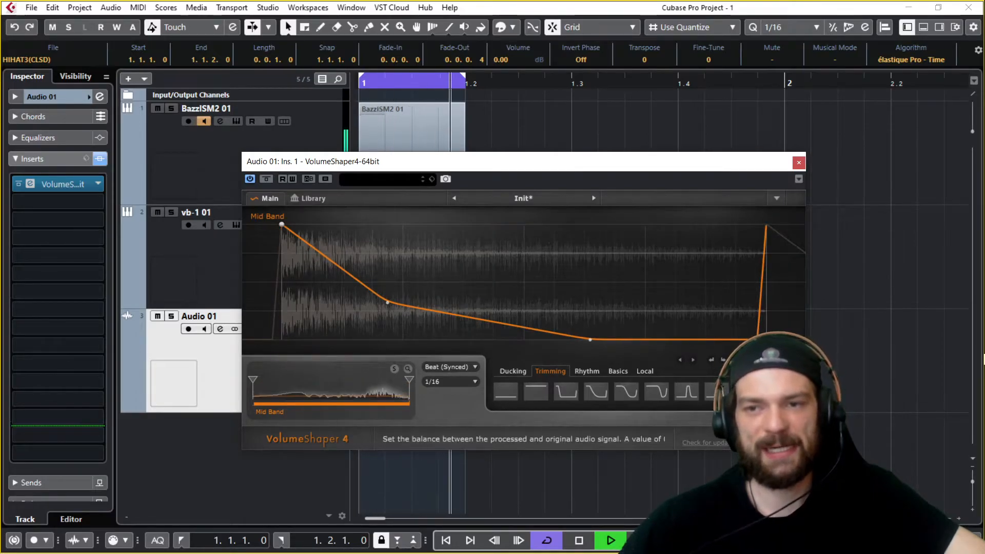
{"action": "key", "text": "space"}
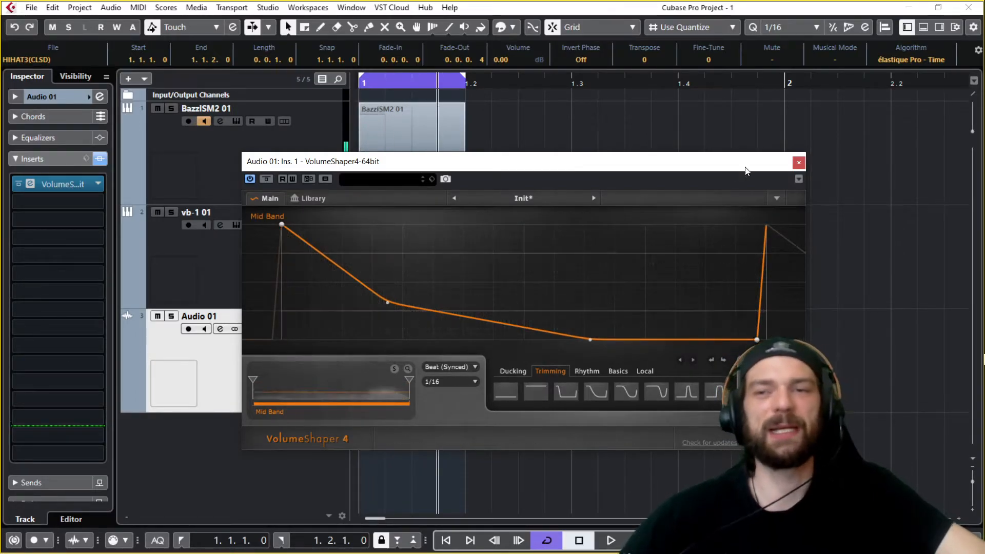
{"action": "left_click", "coordinate": [799, 163]}
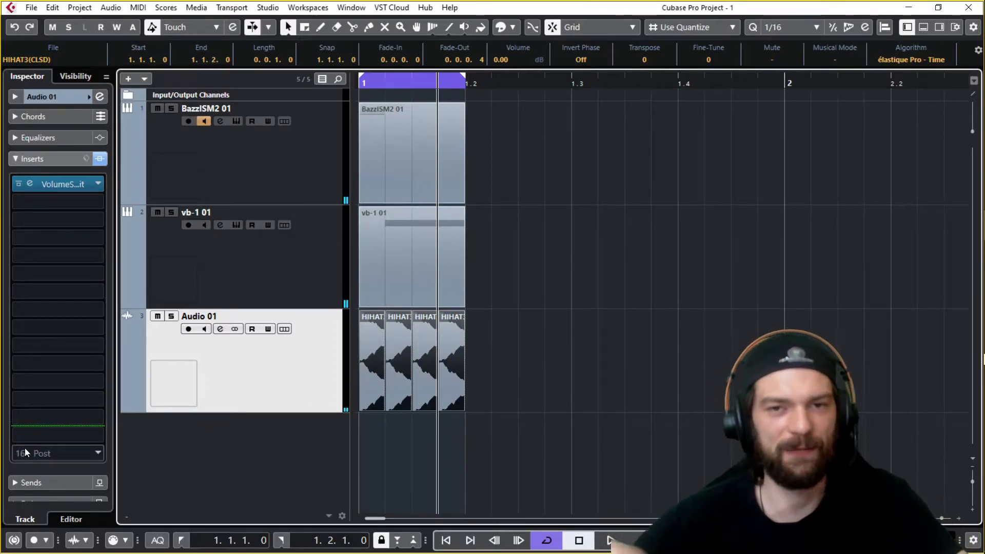
Examine the low-band ducking curve in the vb-1 01 bass track's VolumeShaper while the loop plays.
{"action": "left_click", "coordinate": [231, 277]}
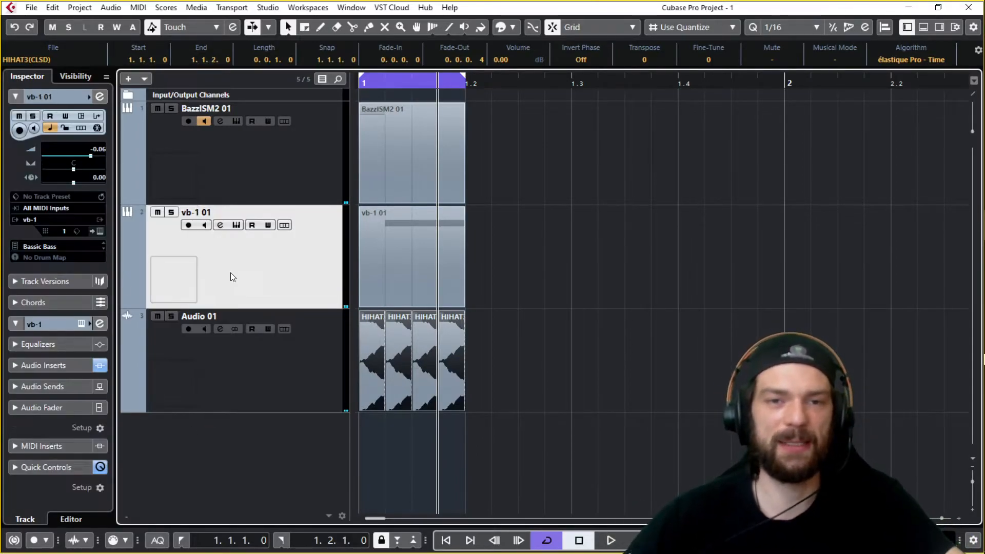
{"action": "left_click", "coordinate": [72, 365]}
{"action": "left_click", "coordinate": [64, 232]}
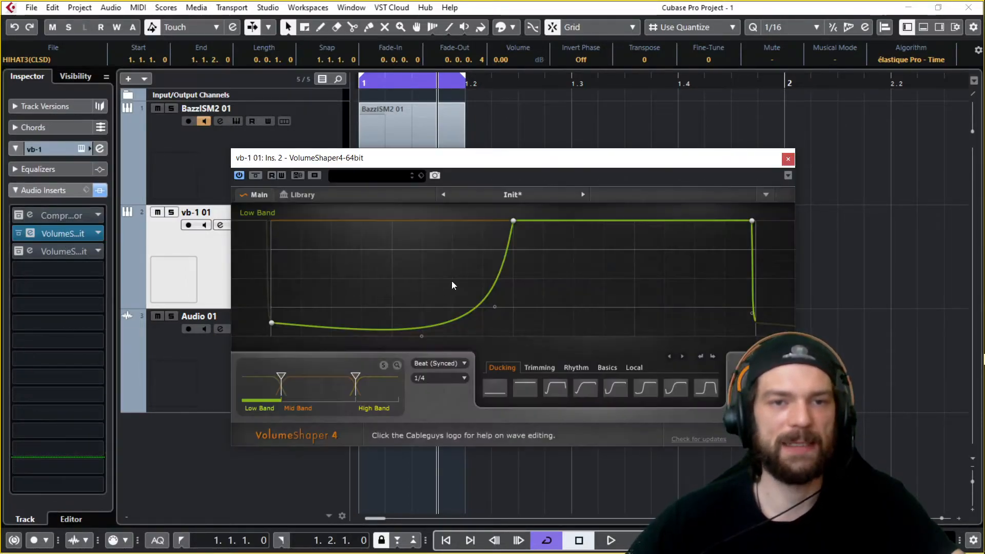
{"action": "key", "text": "space"}
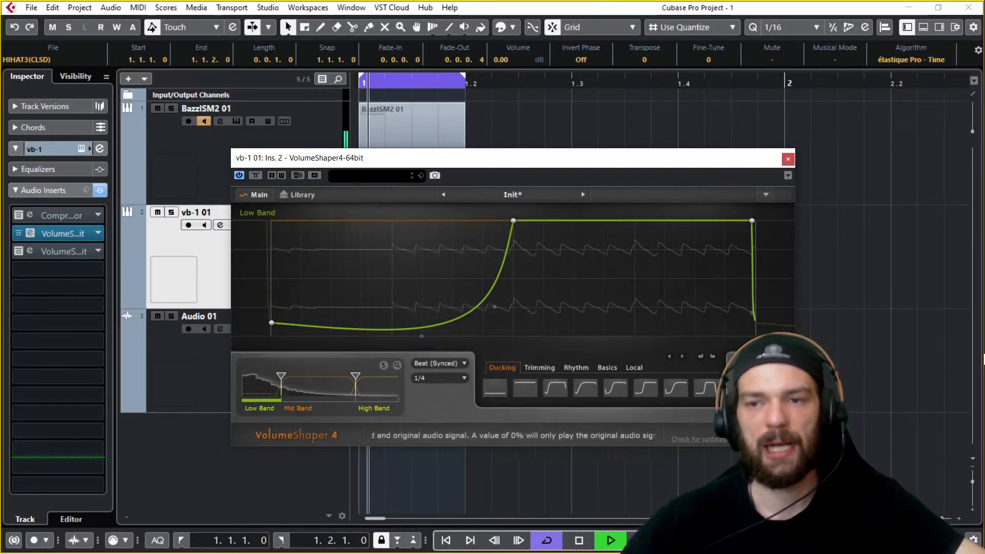
{"action": "key", "text": "space"}
{"action": "left_click", "coordinate": [787, 160]}
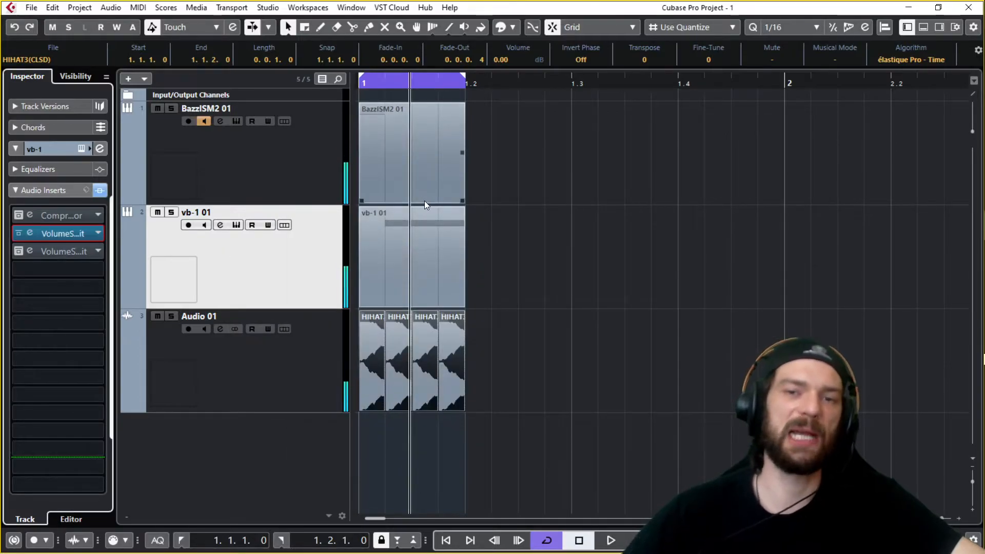
Add a new audio track below the Audio 01 hi-hat track.
{"action": "left_click", "coordinate": [252, 395]}
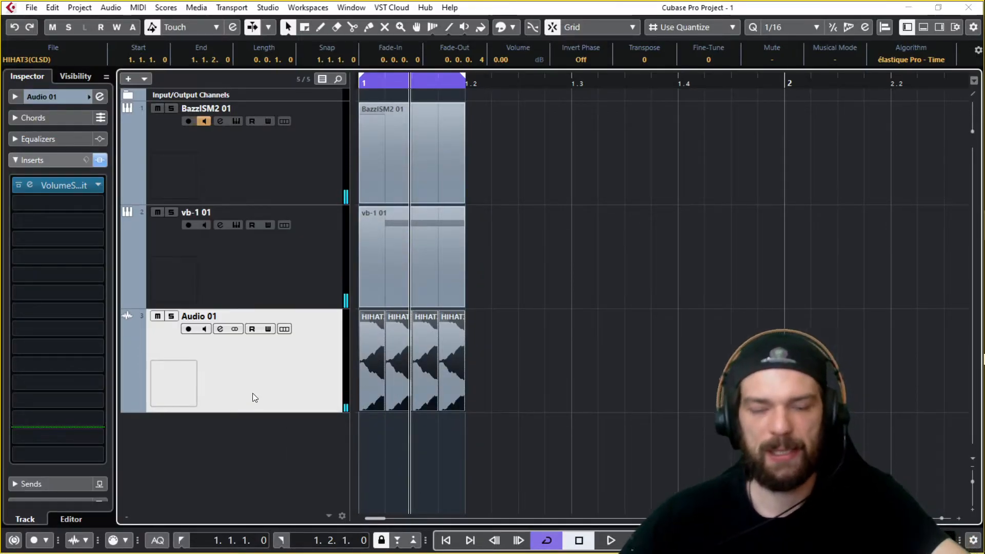
{"action": "key", "text": "t"}
{"action": "key", "text": "Return"}
Audition samples around HIHAT11 and import HIHAT11(CLSD).wav onto the new audio track, copying it to the working directory.
{"action": "key", "text": "ctrl+i"}
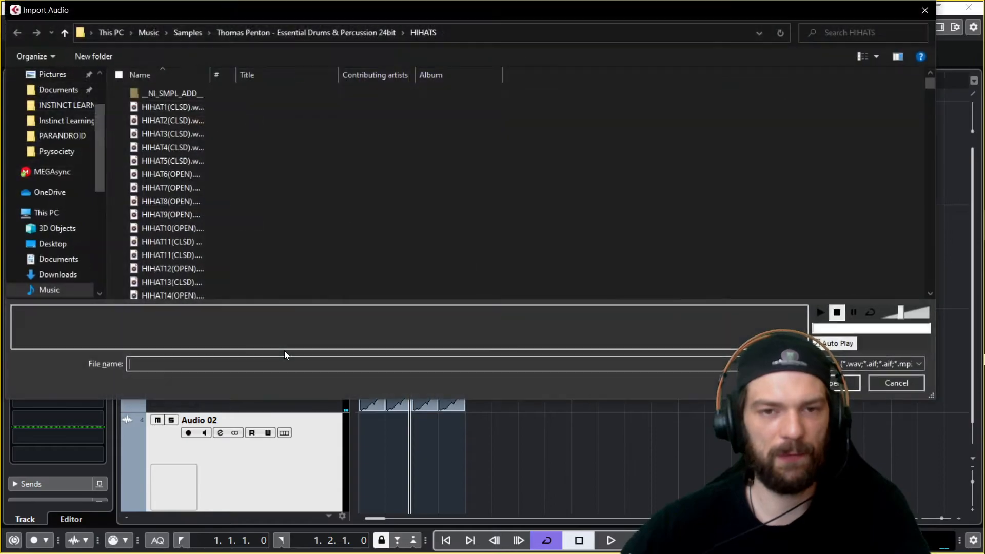
{"action": "left_click", "coordinate": [173, 254]}
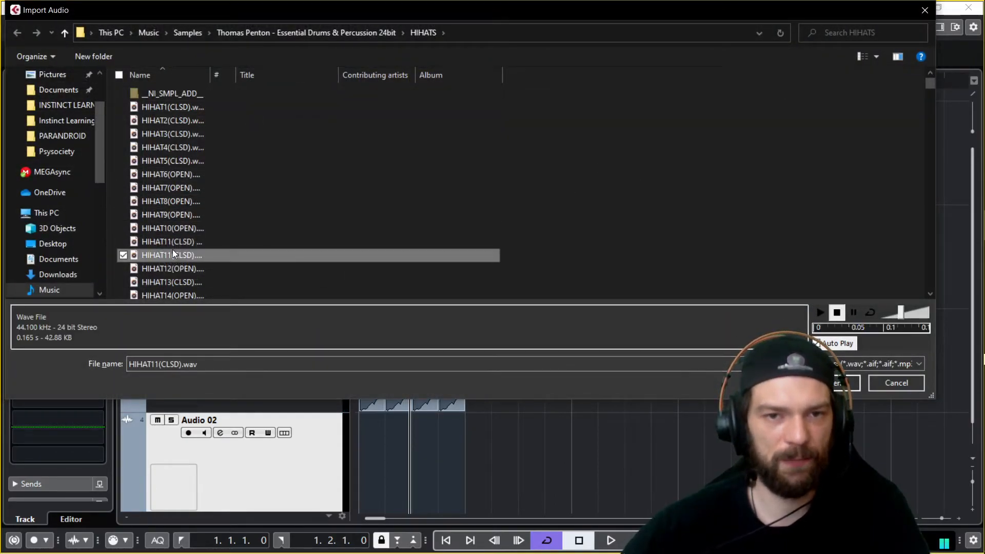
{"action": "left_click", "coordinate": [186, 268]}
{"action": "key", "text": "Up"}
{"action": "key", "text": "Up"}
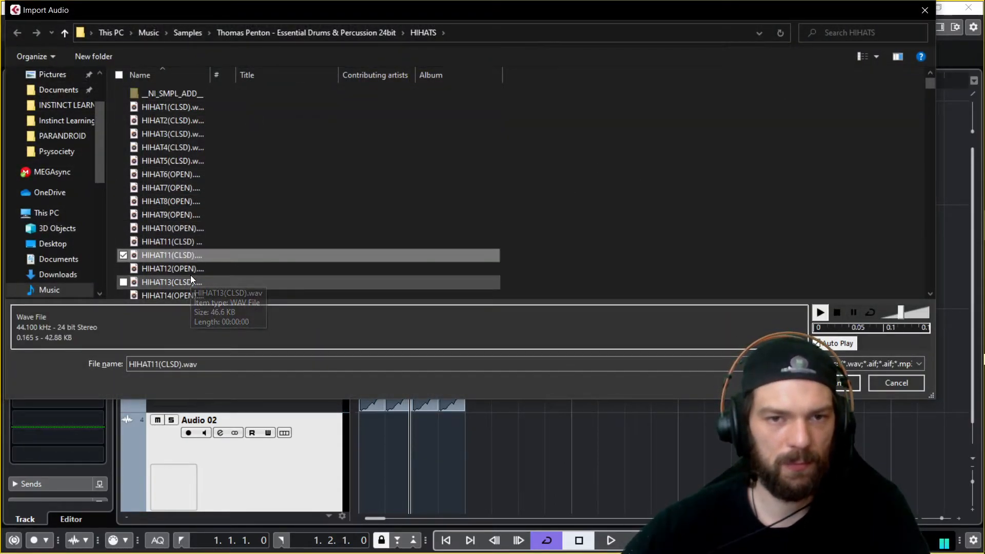
{"action": "key", "text": "Down"}
{"action": "key", "text": "Return"}
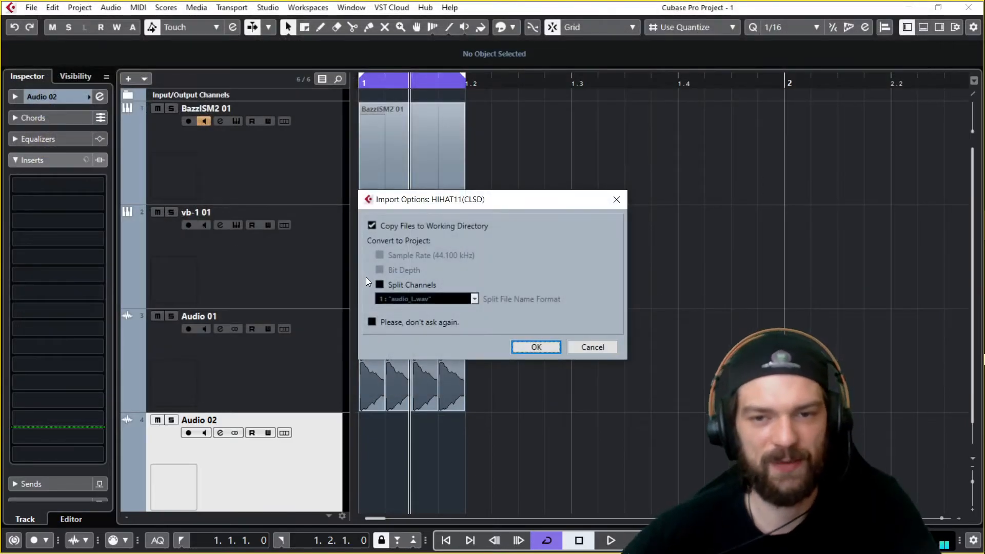
{"action": "key", "text": "Return"}
Place the HIHAT11(CLSD) event at 1.1.3.0, set its track's volume to -13.9 dB and play the loop.
{"action": "mouse_move", "coordinate": [430, 456]}
{"action": "left_mouse_down"}
{"action": "mouse_move", "coordinate": [442, 474]}
{"action": "mouse_move", "coordinate": [444, 461]}
{"action": "left_mouse_up"}
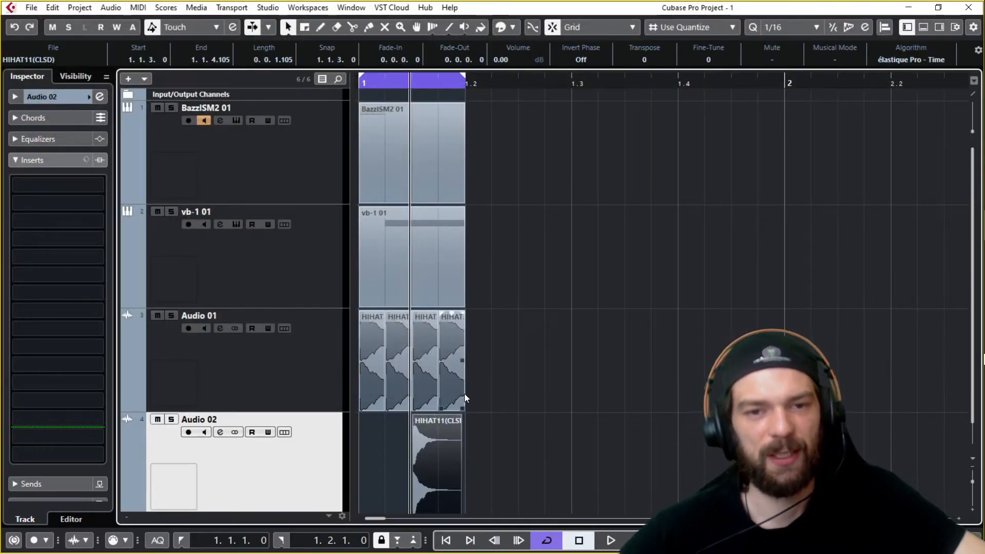
{"action": "scroll", "coordinate": [464, 396], "scroll_direction": "down", "scroll_amount": 1}
{"action": "left_click", "coordinate": [42, 97]}
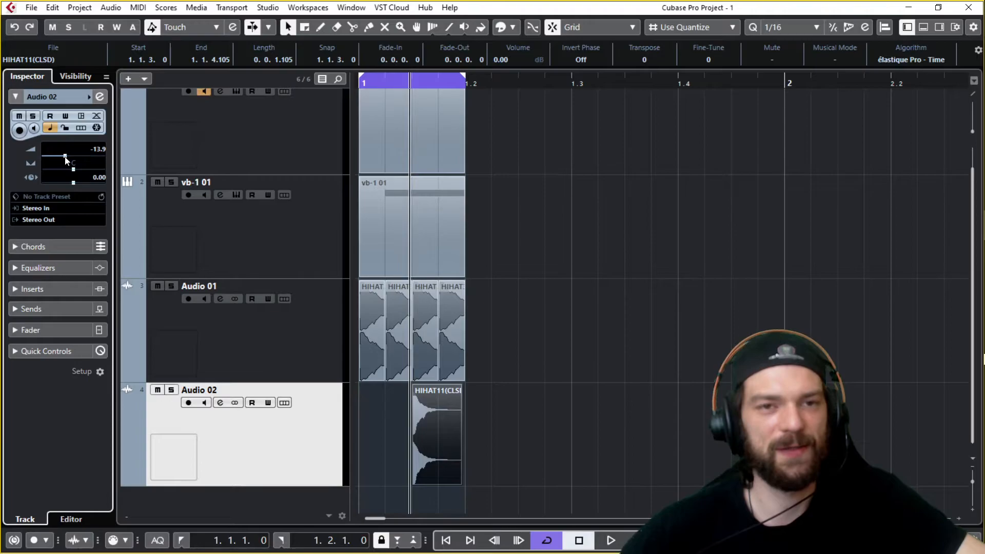
{"action": "key", "text": "space"}
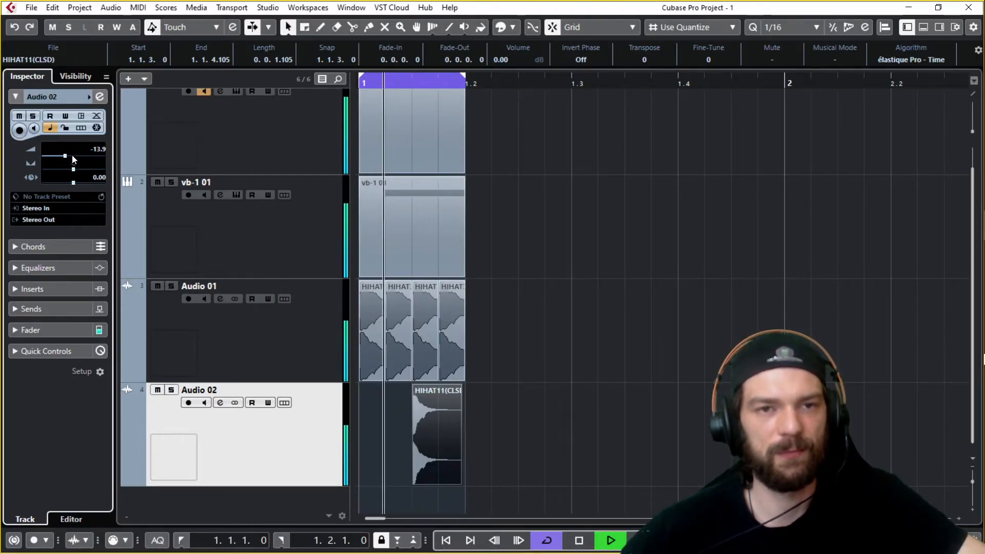
{"action": "key", "text": "space"}
Move the HIHAT11(CLSD) event out of the loop to just after beat 1.3 and browse the import samples to HIHAT509(OPEN).wav.
{"action": "left_click_drag", "start_coordinate": [436, 452], "coordinate": [623, 452]}
{"action": "key", "text": "ctrl+i"}
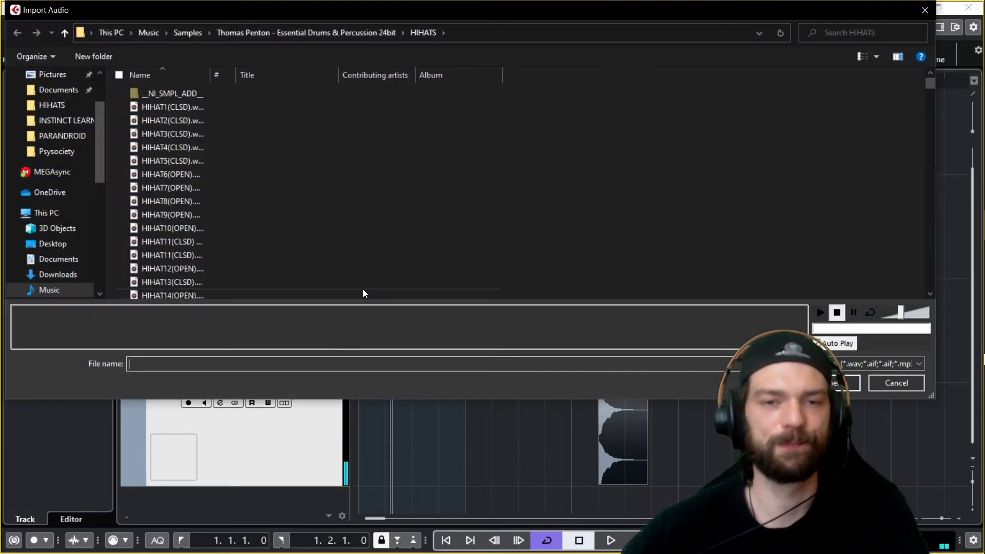
{"action": "left_click", "coordinate": [347, 245]}
{"action": "scroll", "coordinate": [930, 254], "scroll_direction": "down", "scroll_amount": 5}
{"action": "scroll", "coordinate": [427, 193], "scroll_direction": "up", "scroll_amount": 5}
{"action": "left_click", "coordinate": [462, 268]}
{"action": "left_click_drag", "start_coordinate": [929, 82], "coordinate": [934, 184]}
{"action": "left_click", "coordinate": [309, 208]}
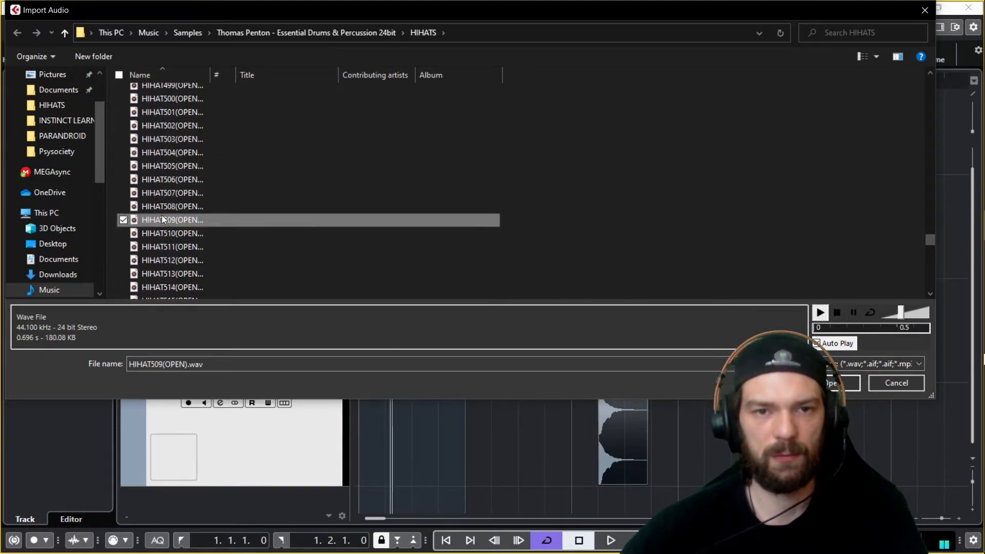
Audition the open hi-hat samples from HIHAT510 to HIHAT515.
{"action": "left_click", "coordinate": [172, 233]}
{"action": "left_click", "coordinate": [175, 246]}
{"action": "left_click", "coordinate": [177, 260]}
{"action": "left_click", "coordinate": [177, 277]}
{"action": "key", "text": "Down"}
{"action": "key", "text": "Down"}
{"action": "key", "text": "Up"}
{"action": "key", "text": "Down"}
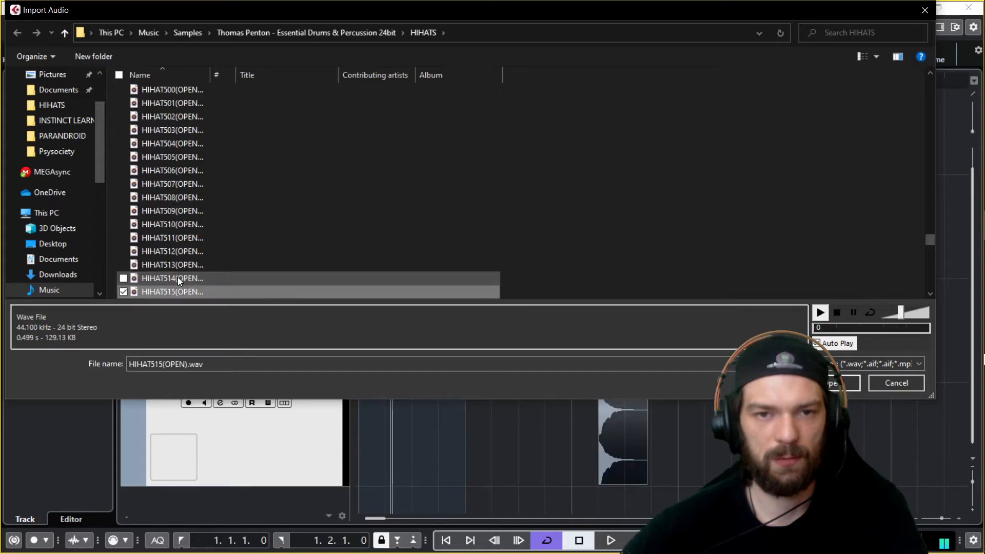
Import HIHAT514(OPEN).wav onto the Audio 02 track and place the event at 1.1.3.0.
{"action": "left_click", "coordinate": [177, 277]}
{"action": "key", "text": "Return"}
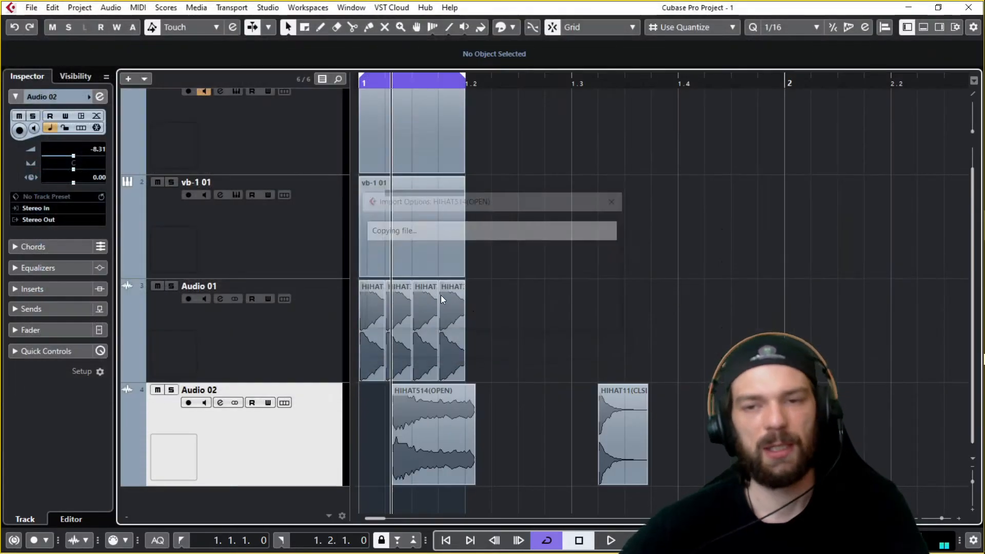
{"action": "left_click_drag", "start_coordinate": [460, 454], "coordinate": [457, 454]}
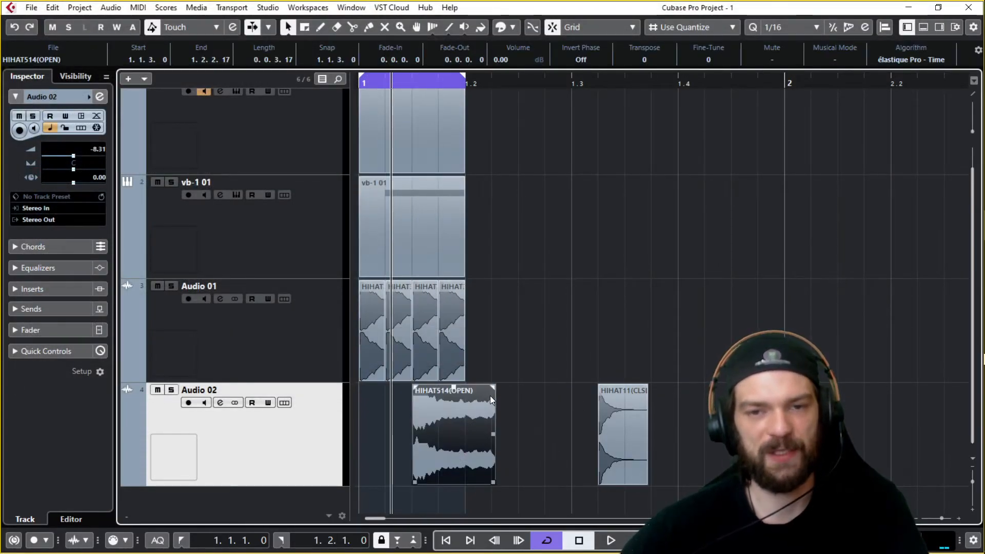
Insert VolumeShaper4-64bit on the Audio 02 track and set its synced beat length to 1/8.
{"action": "left_click", "coordinate": [38, 293]}
{"action": "left_click", "coordinate": [62, 176]}
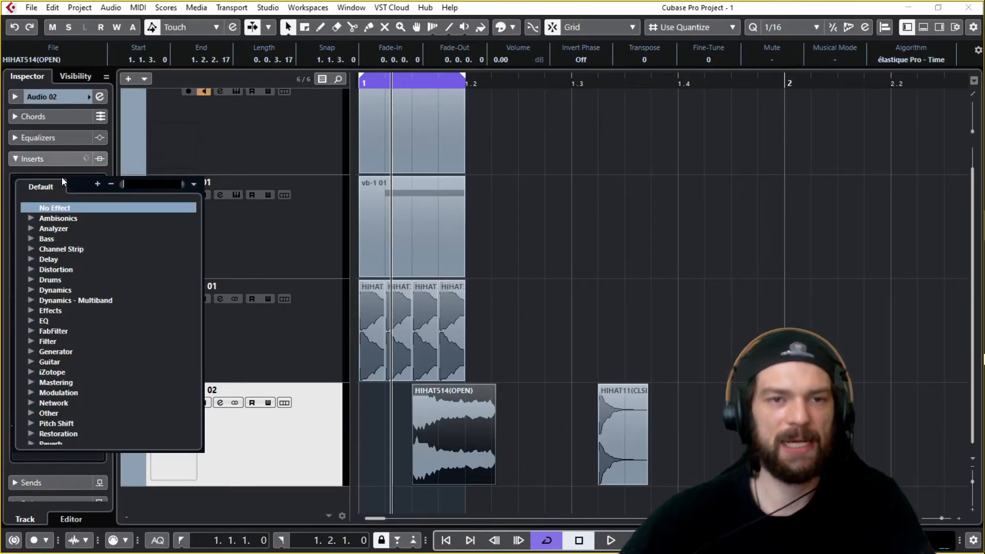
{"action": "type", "text": "vol"}
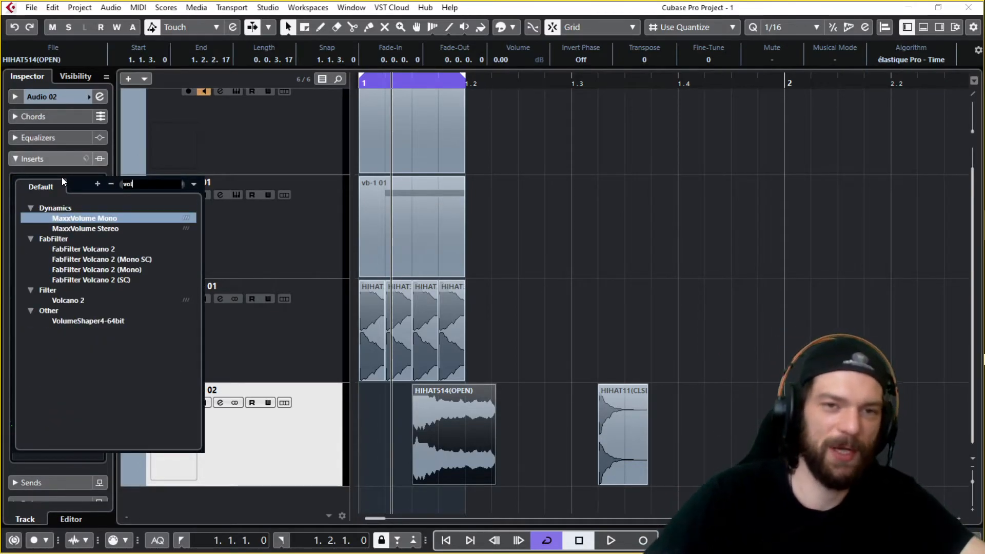
{"action": "left_click", "coordinate": [106, 320]}
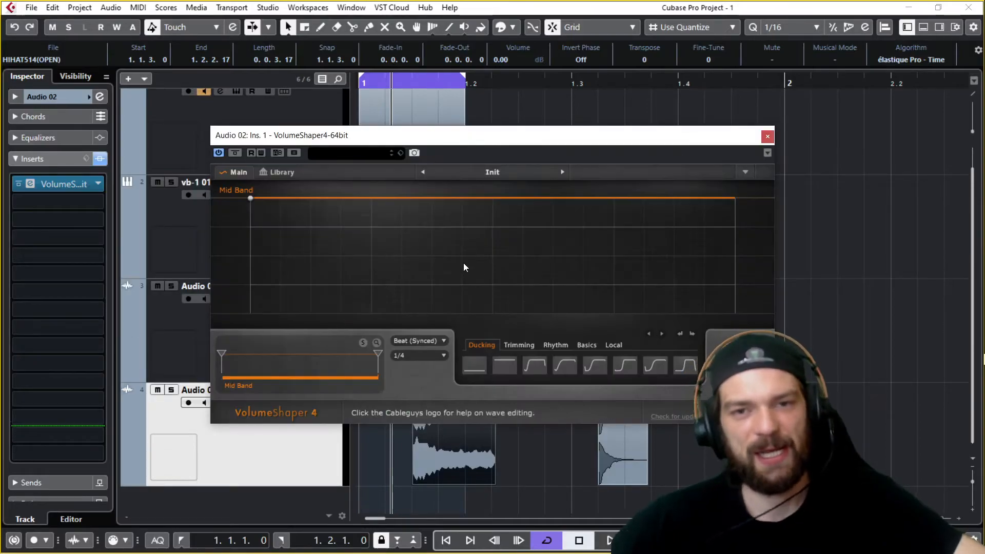
{"action": "left_click", "coordinate": [413, 355]}
{"action": "left_click", "coordinate": [433, 185]}
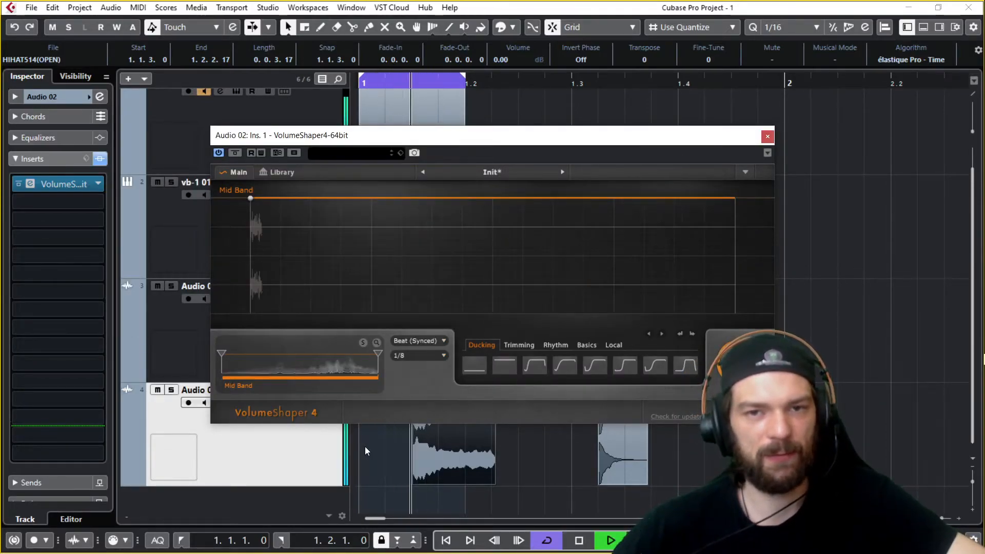
Load the smooth falling Trimming curve and shift the control point on its flat opening section slightly earlier while playing the loop.
{"action": "left_click", "coordinate": [522, 347]}
{"action": "left_click", "coordinate": [561, 370]}
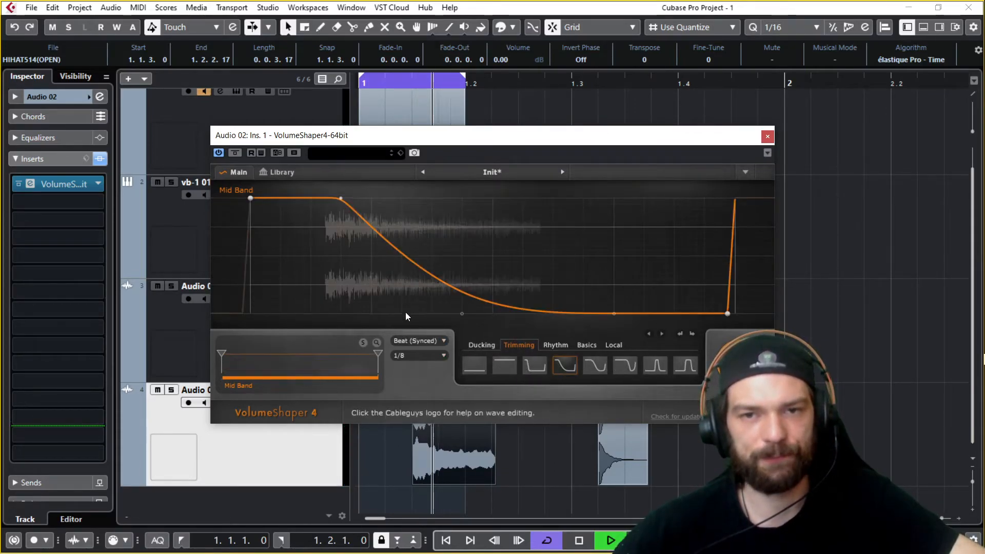
{"action": "mouse_move", "coordinate": [328, 199]}
{"action": "left_mouse_down"}
{"action": "mouse_move", "coordinate": [315, 224]}
{"action": "mouse_move", "coordinate": [310, 198]}
{"action": "left_mouse_up"}
{"action": "key", "text": "space"}
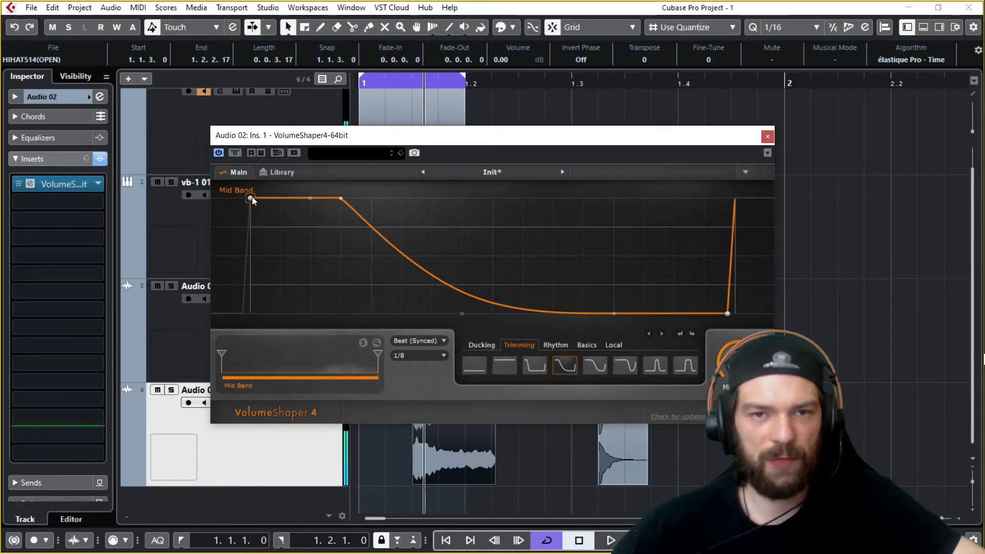
{"action": "key", "text": "space"}
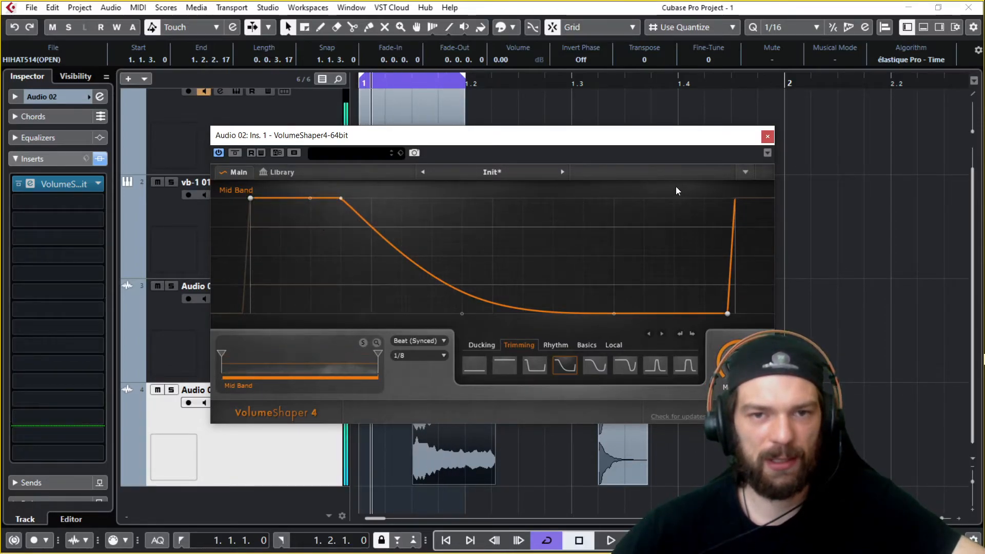
Split the HIHAT514(OPEN) event at 1.2.1.0 and slip the first part's audio slightly earlier while playing the loop.
{"action": "left_click", "coordinate": [475, 458], "text": "alt"}
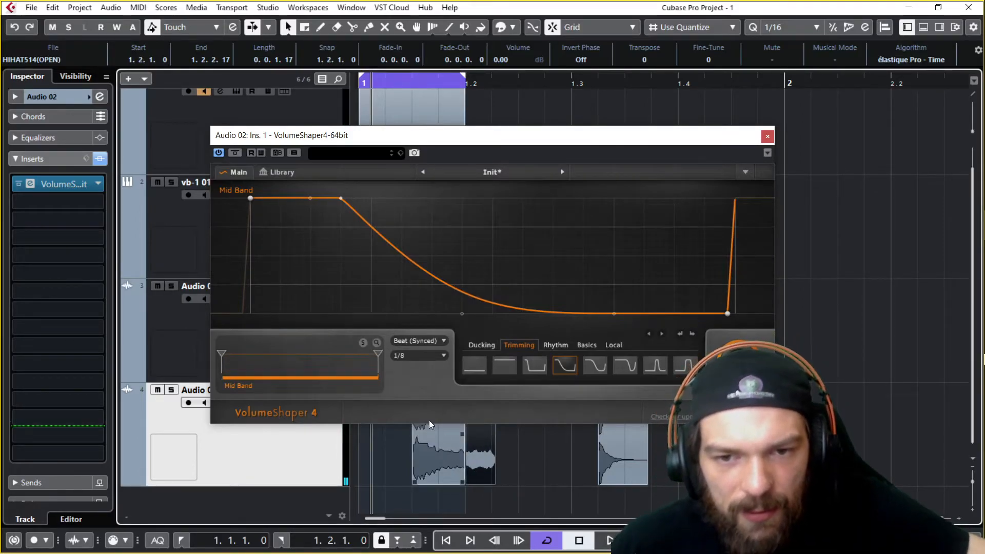
{"action": "left_click_drag", "start_coordinate": [561, 140], "coordinate": [836, 148]}
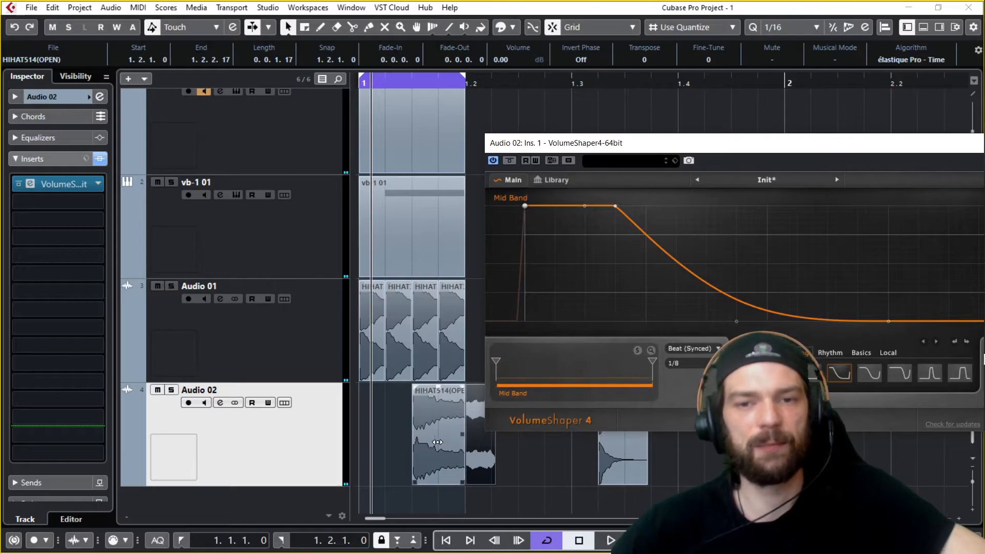
{"action": "left_click_drag", "start_coordinate": [442, 442], "coordinate": [433, 444]}
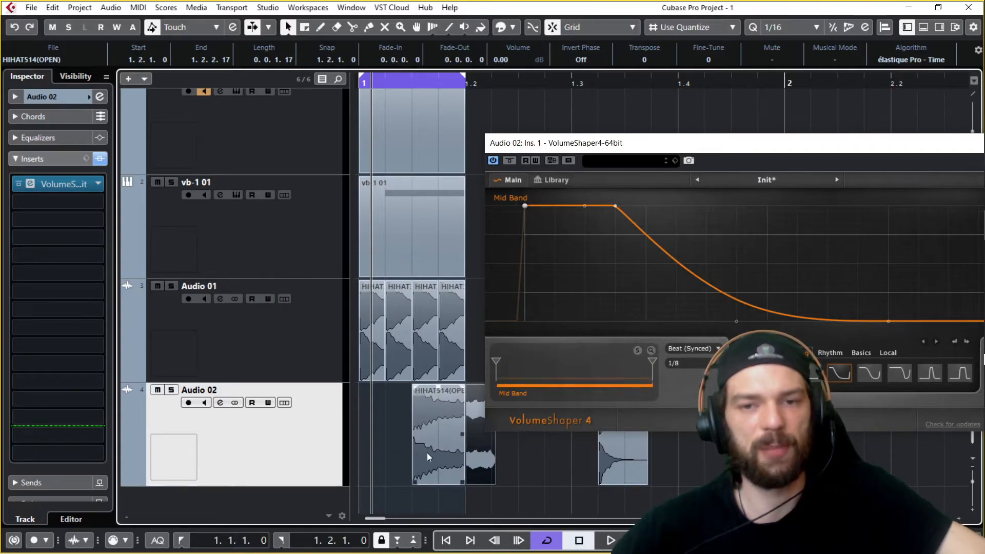
{"action": "key", "text": "space"}
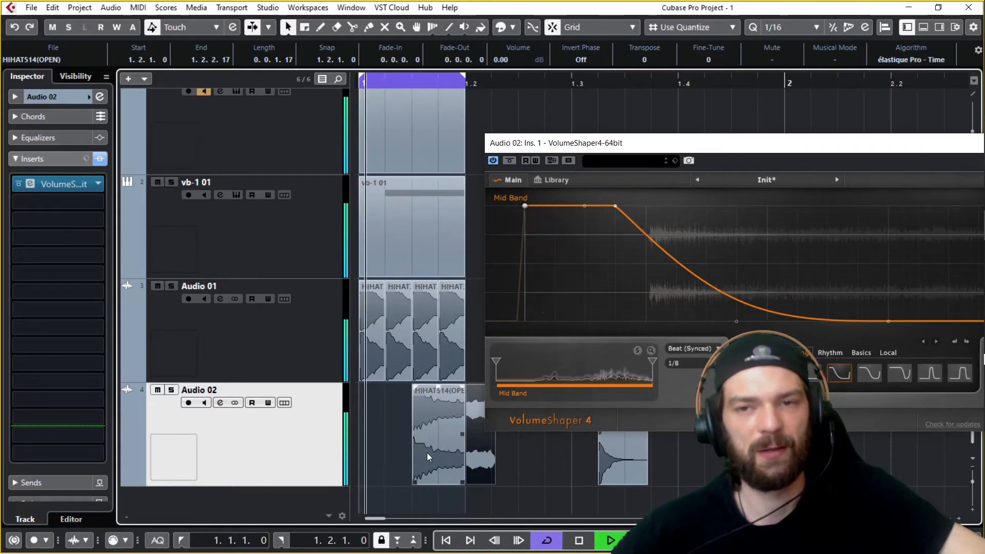
{"action": "left_click_drag", "start_coordinate": [433, 445], "coordinate": [432, 444]}
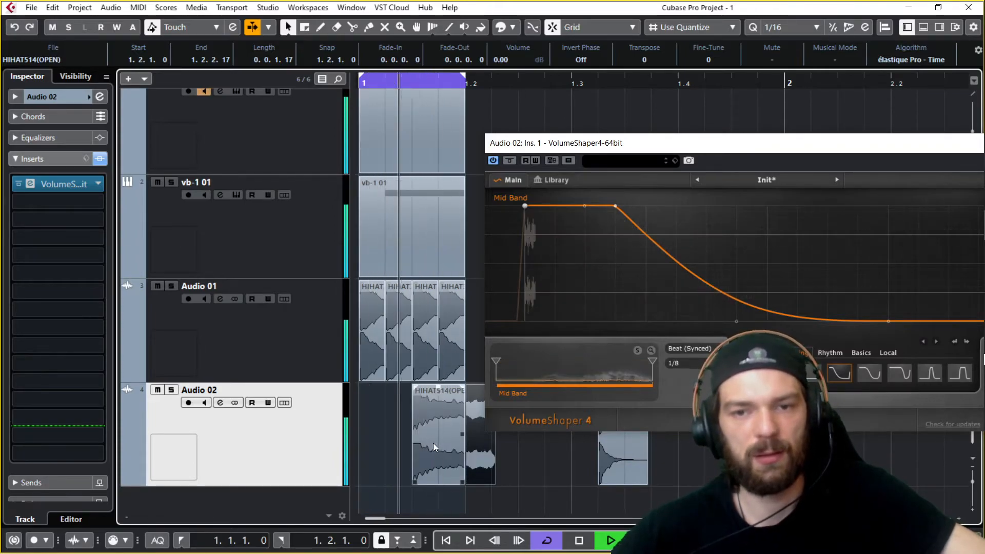
{"action": "key", "text": "space"}
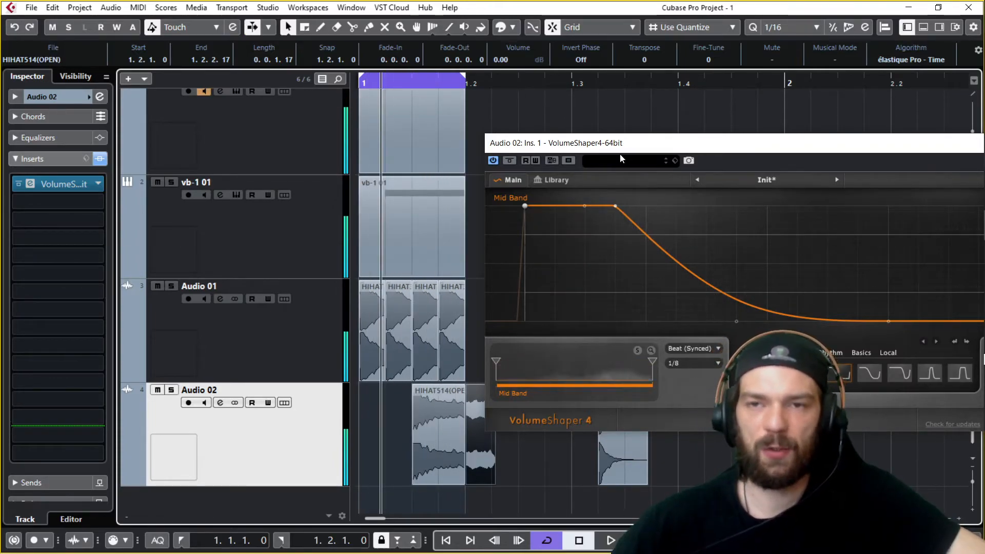
Reshape the open hi-hat's VolumeShaper curve into a short full-level hold, a steep fall to zero and a low bump in the tail.
{"action": "left_click_drag", "start_coordinate": [624, 148], "coordinate": [386, 105]}
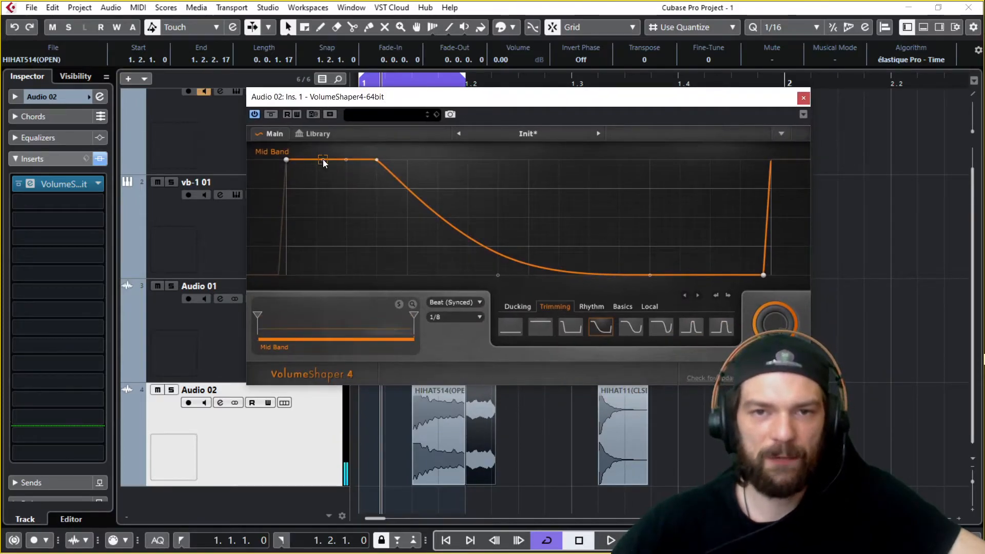
{"action": "left_click_drag", "start_coordinate": [341, 197], "coordinate": [340, 249]}
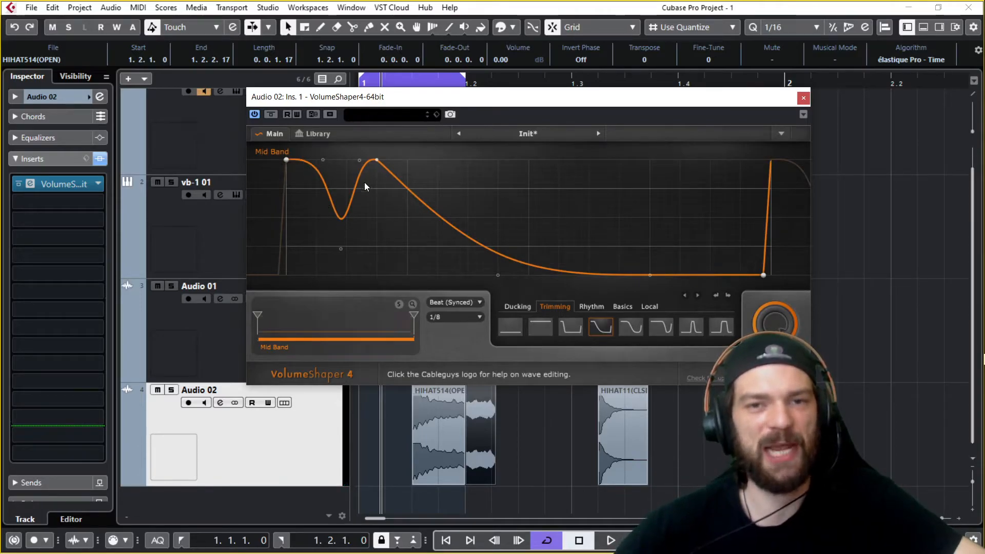
{"action": "key", "text": "space"}
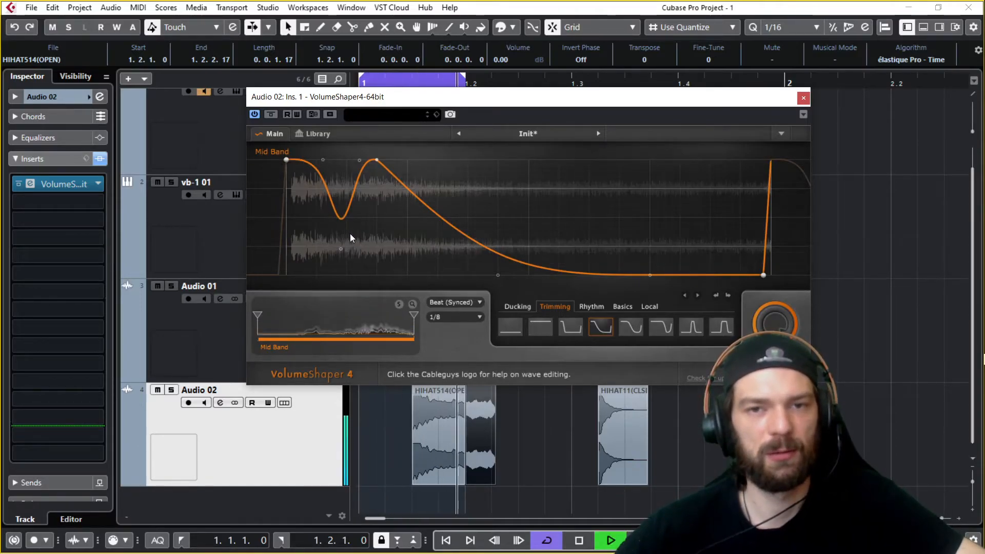
{"action": "left_click_drag", "start_coordinate": [345, 245], "coordinate": [607, 259]}
{"action": "left_click_drag", "start_coordinate": [375, 163], "coordinate": [377, 276]}
{"action": "left_click_drag", "start_coordinate": [377, 160], "coordinate": [460, 275]}
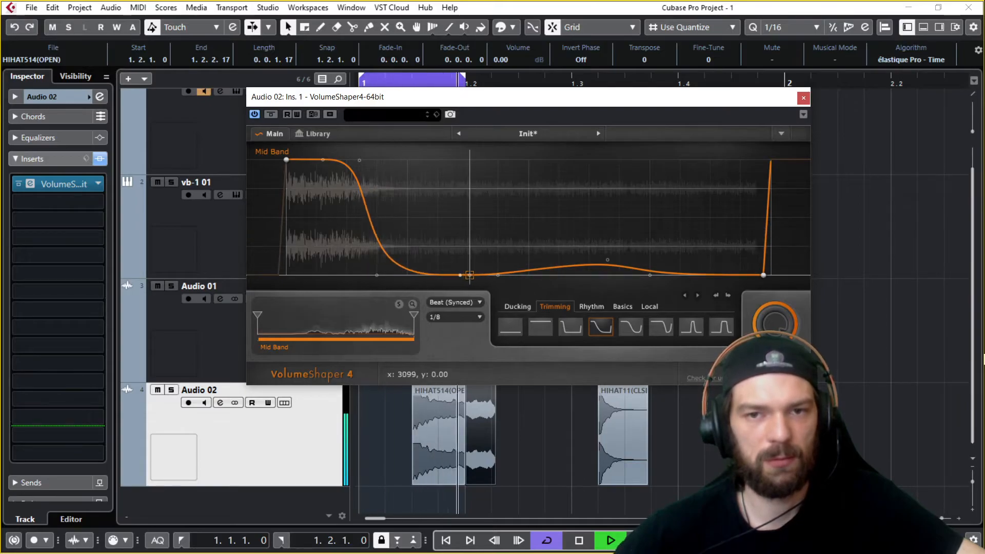
Carve a sharp dip just after the curve's start with a smoother decay behind it, and set the Mix to 82%.
{"action": "left_click_drag", "start_coordinate": [377, 275], "coordinate": [408, 231]}
{"action": "left_click_drag", "start_coordinate": [359, 165], "coordinate": [323, 274]}
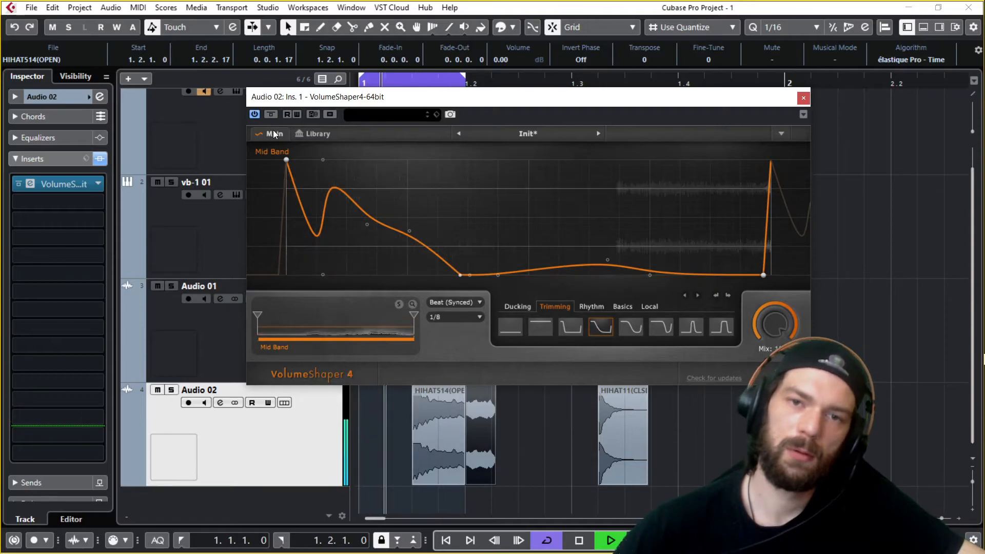
{"action": "left_click_drag", "start_coordinate": [294, 187], "coordinate": [318, 159]}
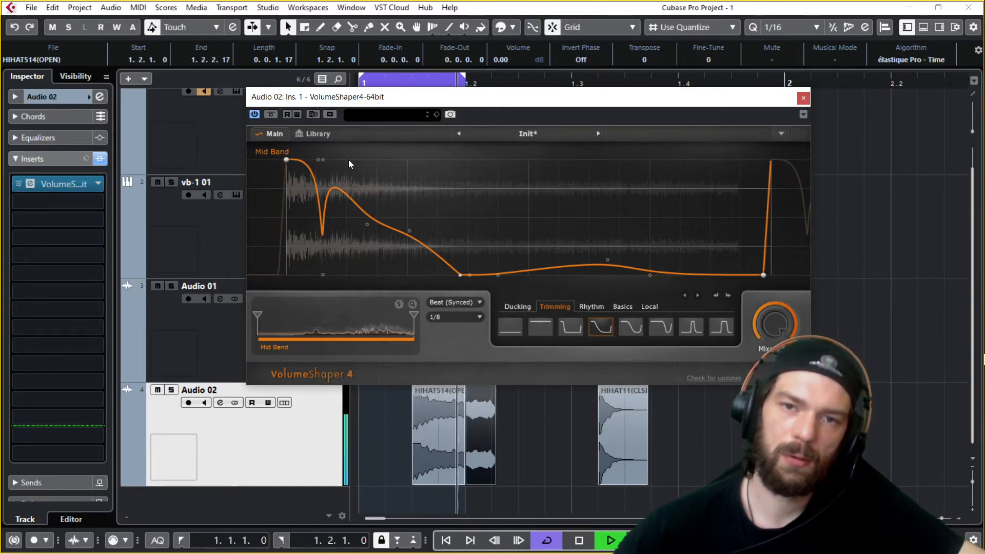
{"action": "left_click_drag", "start_coordinate": [365, 223], "coordinate": [397, 222]}
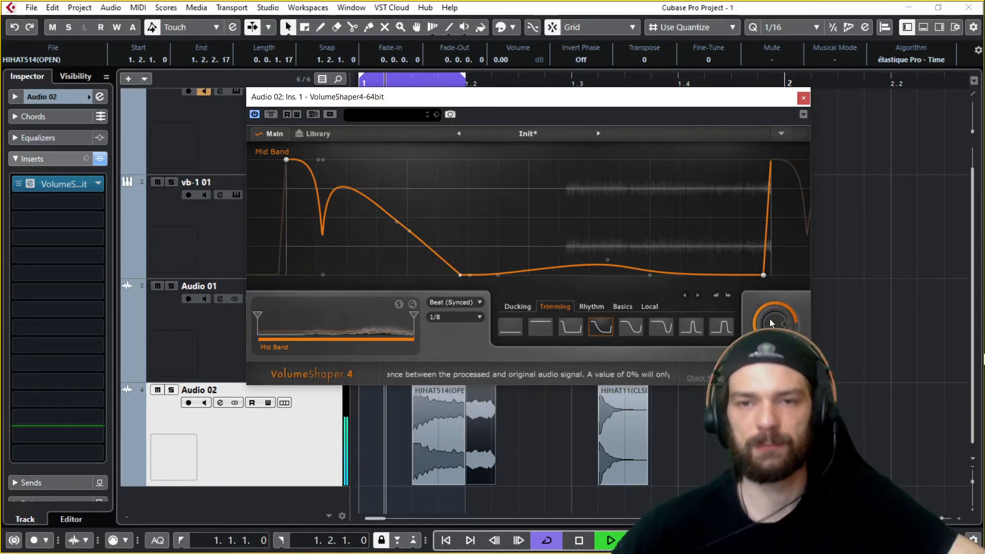
Add a fade-out of 0.0.0.99 to the HIHAT514(OPEN) event starting at 1.1.3.0 and play the loop.
{"action": "left_click", "coordinate": [447, 460]}
{"action": "left_click_drag", "start_coordinate": [547, 99], "coordinate": [727, 89]}
{"action": "key", "text": "space"}
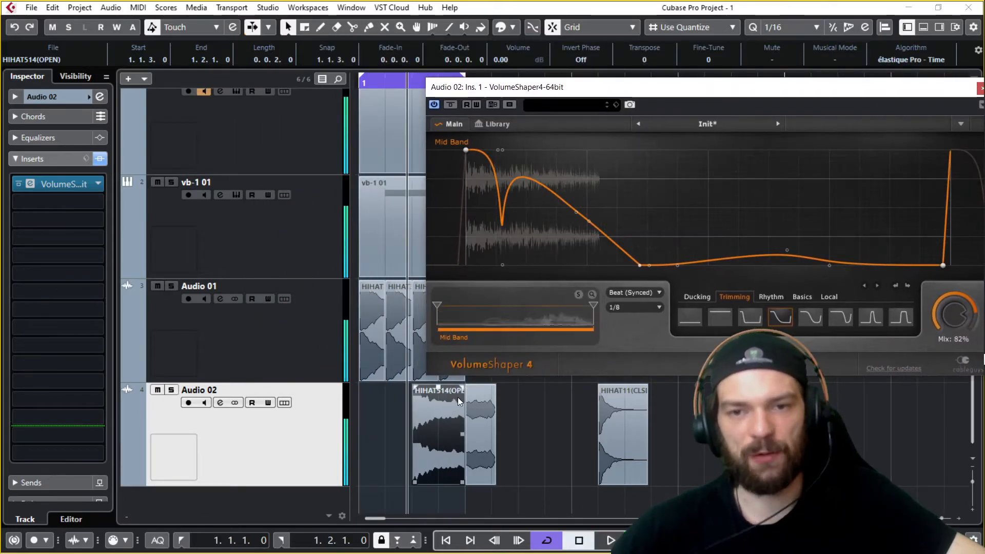
{"action": "left_click_drag", "start_coordinate": [458, 390], "coordinate": [444, 391]}
{"action": "key", "text": "space"}
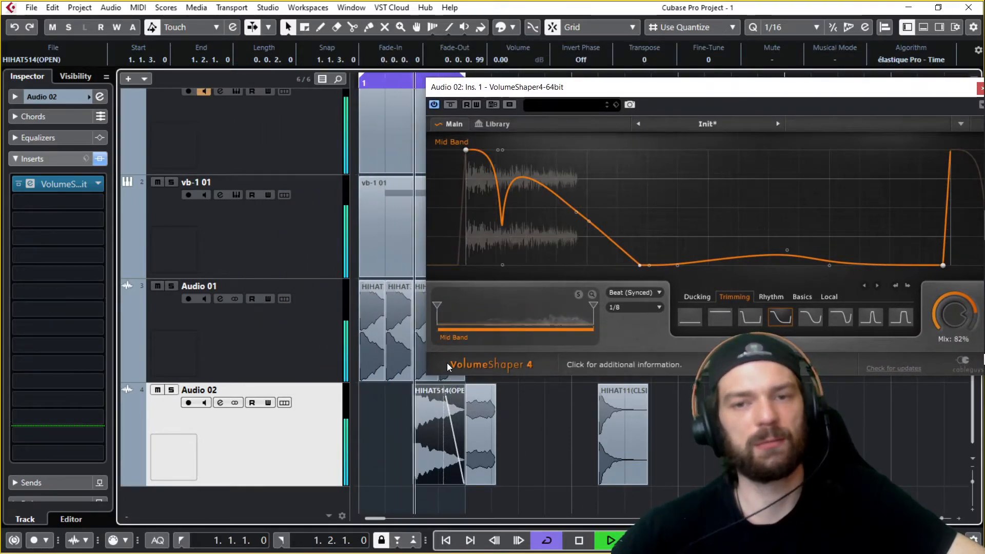
{"action": "key", "text": "space"}
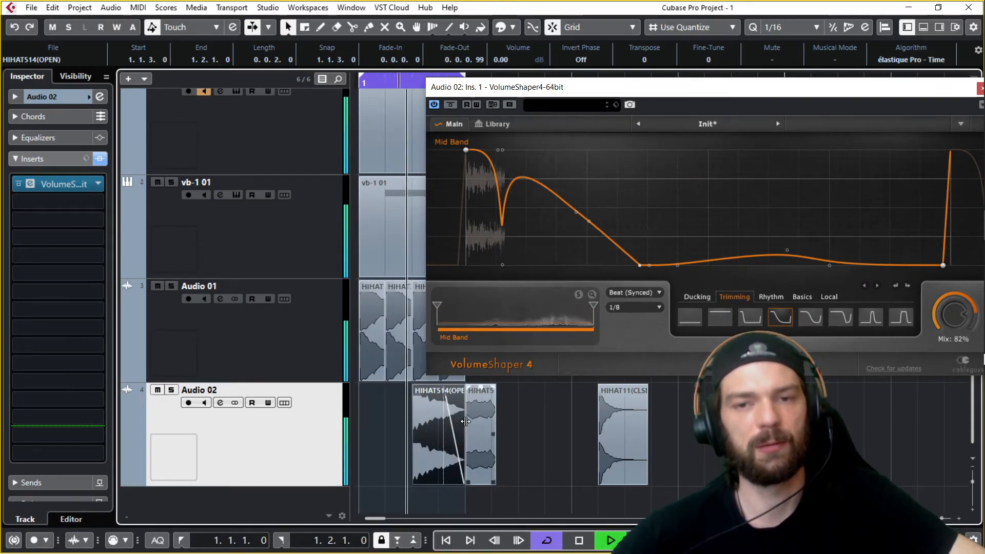
Compare the open hi-hat with VolumeShaper bypassed and active, and close the plug-in window.
{"action": "left_click", "coordinate": [450, 105]}
{"action": "left_click", "coordinate": [450, 105]}
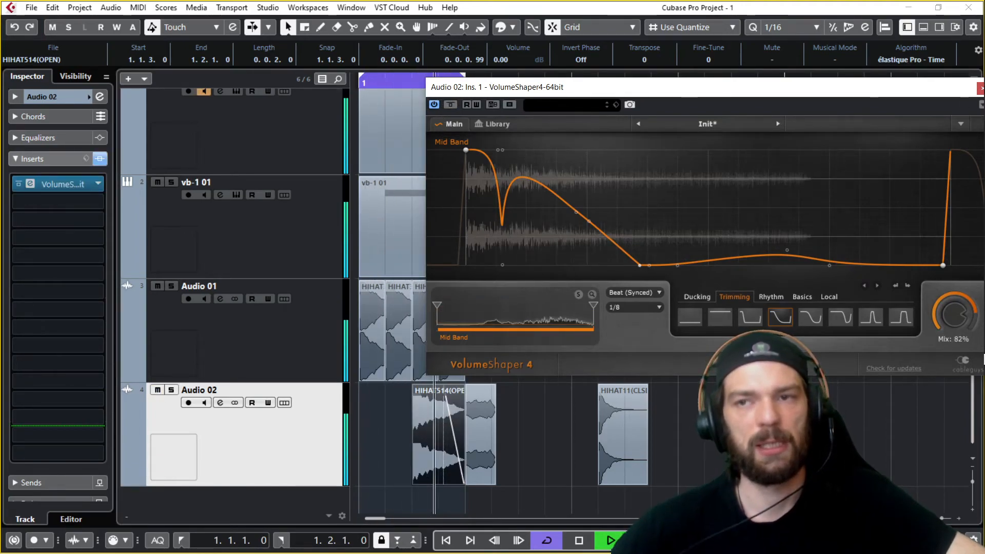
{"action": "left_click_drag", "start_coordinate": [903, 92], "coordinate": [632, 97]}
{"action": "left_click", "coordinate": [722, 93]}
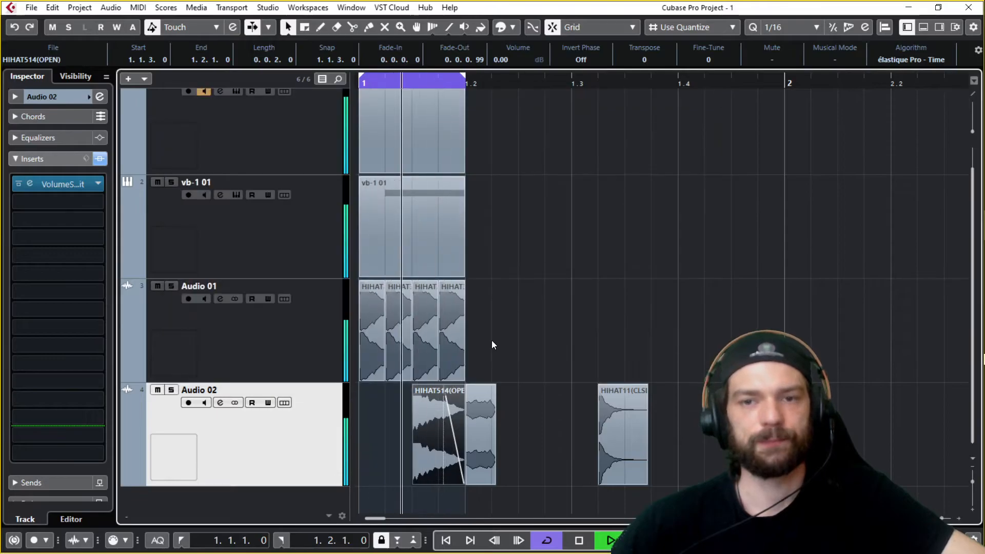
{"action": "key", "text": "space"}
Delete the leftover HIHAT514(OPEN) piece after beat 1.2 and the HIHAT11(CLSD) event from the Audio 02 track.
{"action": "left_click", "coordinate": [487, 407]}
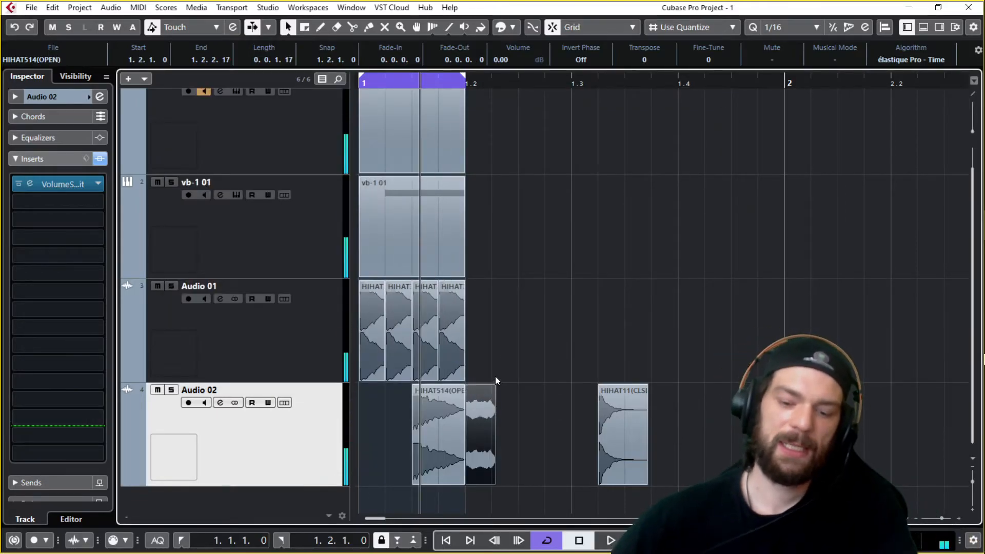
{"action": "key", "text": "Delete"}
{"action": "left_click", "coordinate": [584, 417]}
{"action": "left_click", "coordinate": [600, 405]}
{"action": "key", "text": "Delete"}
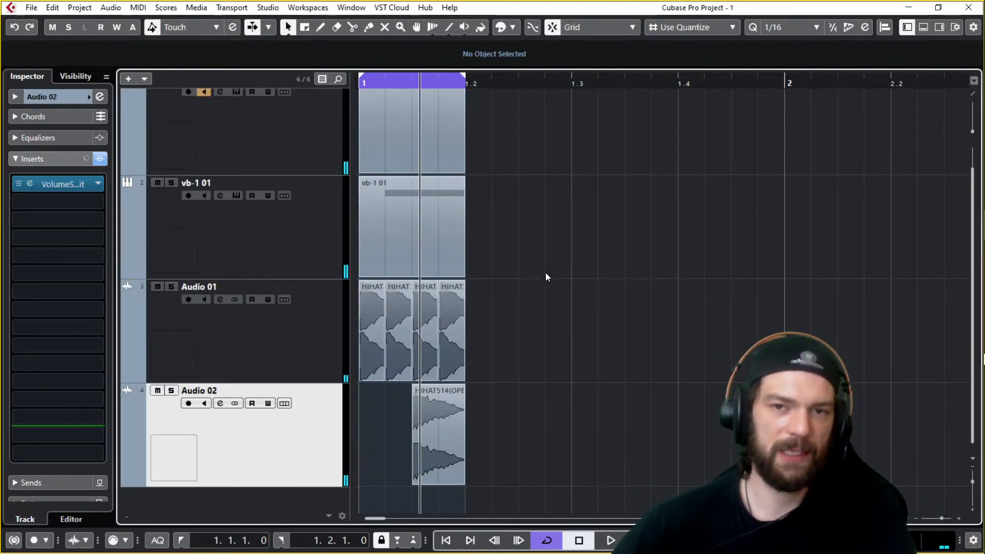
Insert VolumeShaper4-64bit on the BazzISM2 01 track and load the flat full-level Trimming curve.
{"action": "scroll", "coordinate": [564, 313], "scroll_direction": "up", "scroll_amount": 1}
{"action": "left_click", "coordinate": [258, 152]}
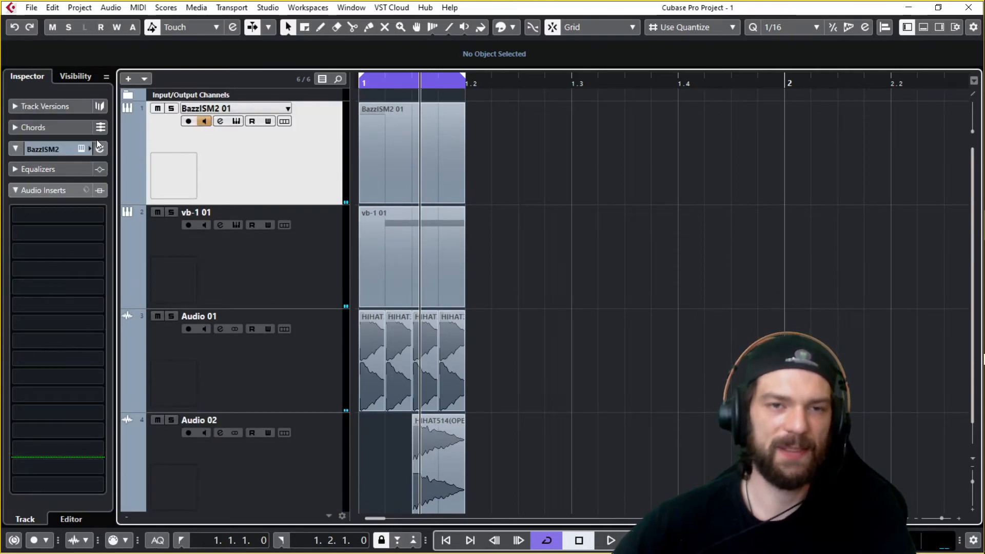
{"action": "left_click", "coordinate": [60, 214]}
{"action": "type", "text": "vo"}
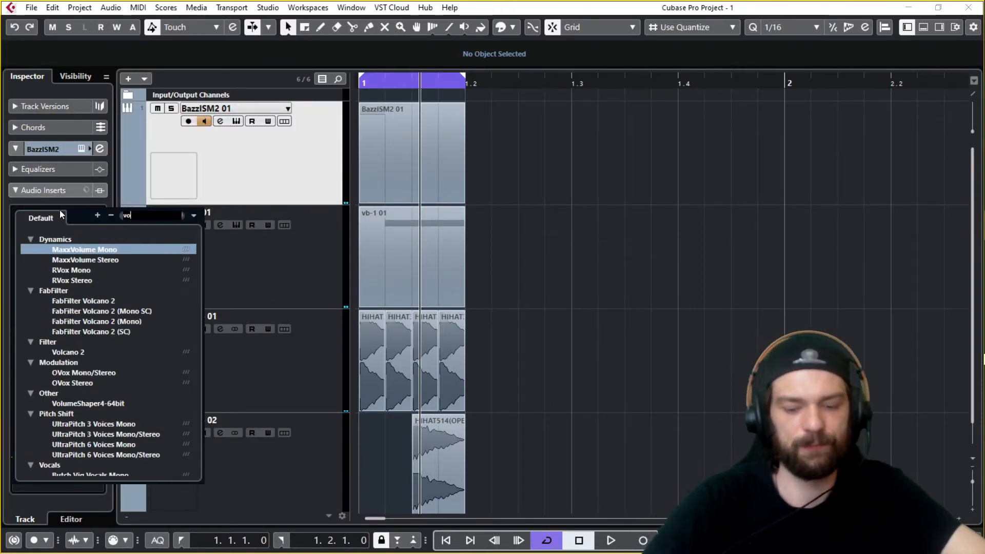
{"action": "type", "text": "lume"}
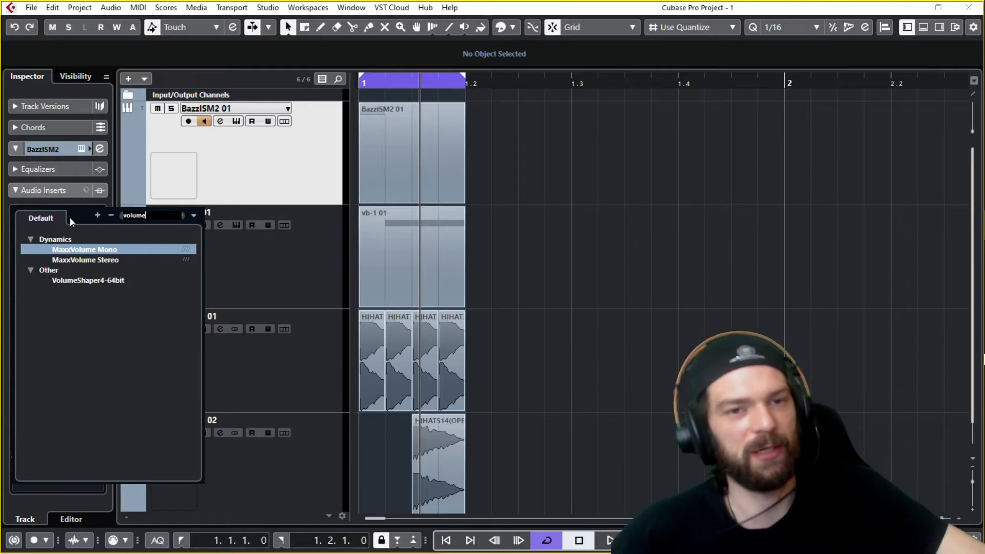
{"action": "left_click", "coordinate": [103, 280]}
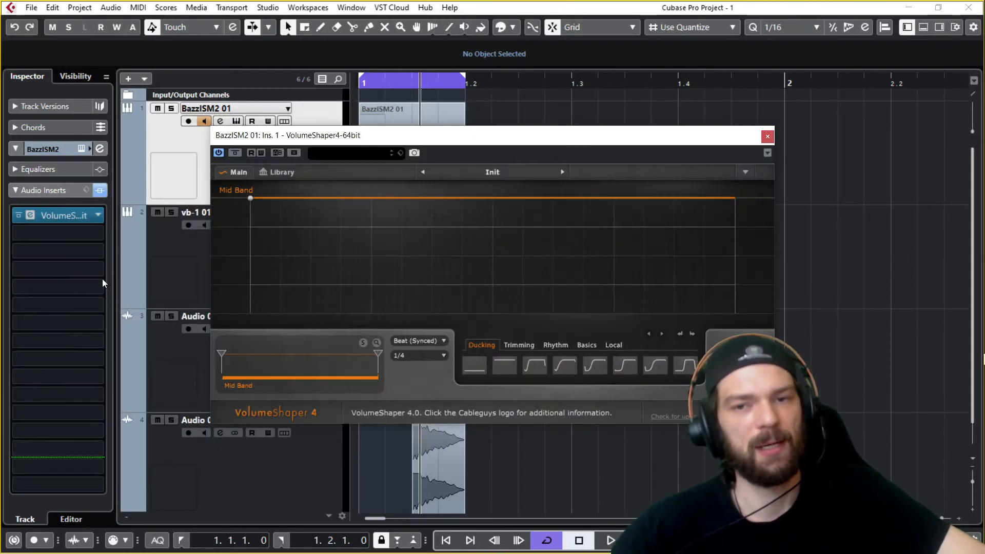
{"action": "left_click", "coordinate": [526, 346]}
{"action": "left_click", "coordinate": [503, 364]}
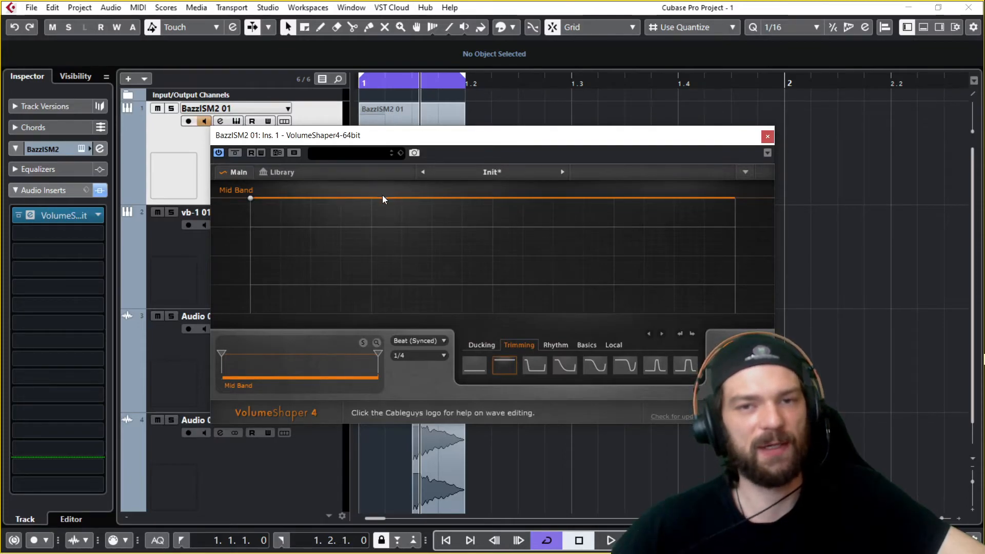
Shape a narrow, deep dip about a third of the way through the flat volume curve and play the loop.
{"action": "left_click", "coordinate": [337, 199]}
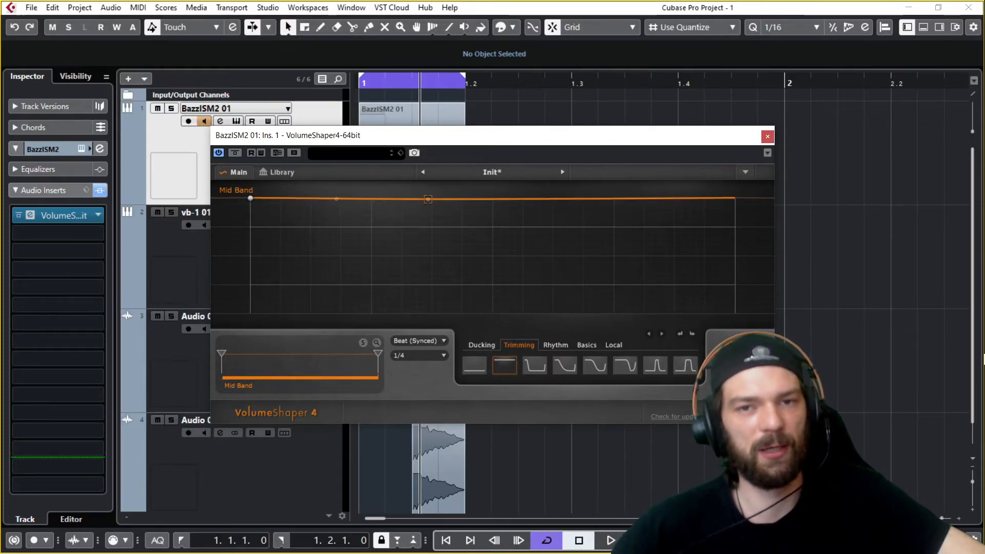
{"action": "left_click_drag", "start_coordinate": [394, 208], "coordinate": [459, 198]}
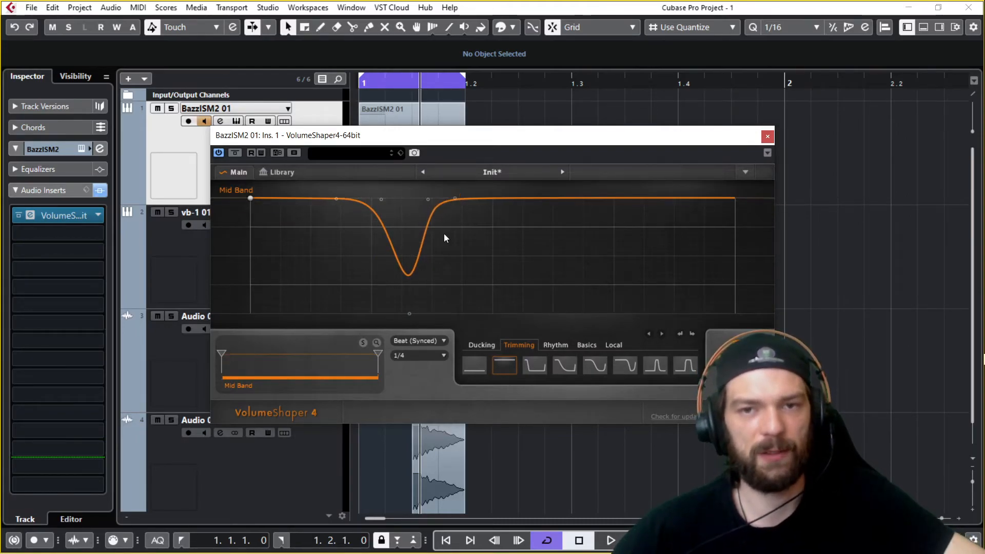
{"action": "mouse_move", "coordinate": [412, 313]}
{"action": "left_mouse_down"}
{"action": "mouse_move", "coordinate": [388, 309]}
{"action": "mouse_move", "coordinate": [401, 309]}
{"action": "left_mouse_up"}
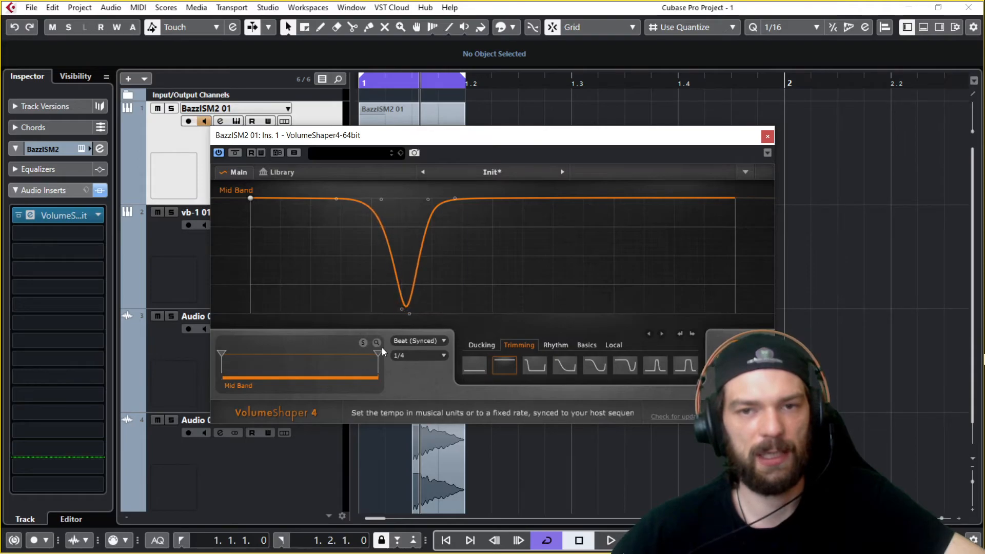
{"action": "key", "text": "space"}
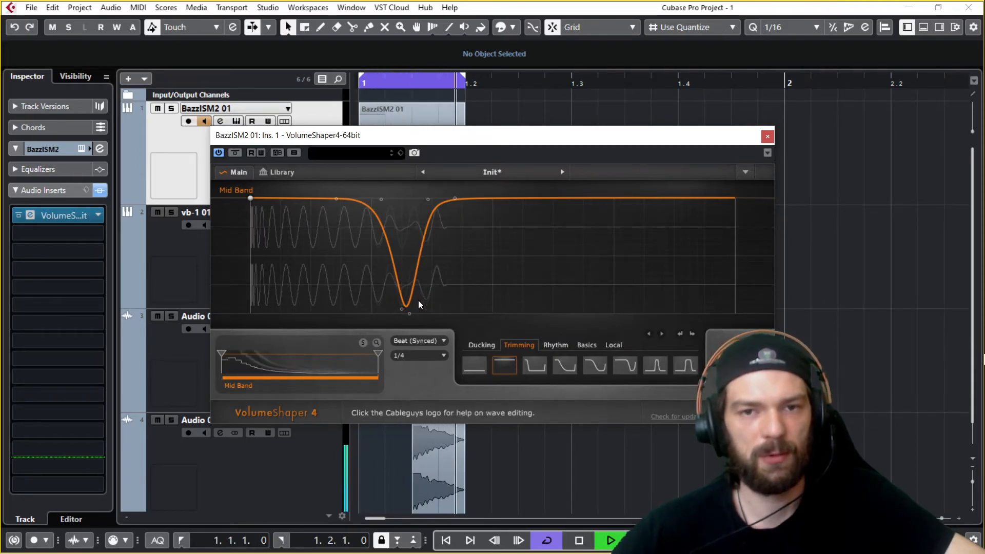
Move the volume dip earlier into the kick, returning the curve after it to full level, and stop playback.
{"action": "left_click_drag", "start_coordinate": [401, 309], "coordinate": [394, 225]}
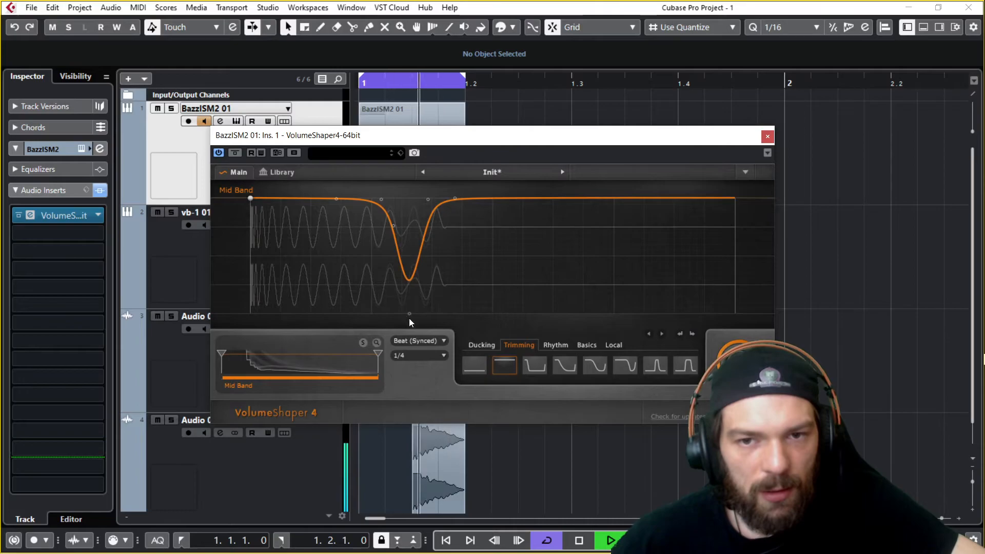
{"action": "left_click_drag", "start_coordinate": [397, 312], "coordinate": [336, 310]}
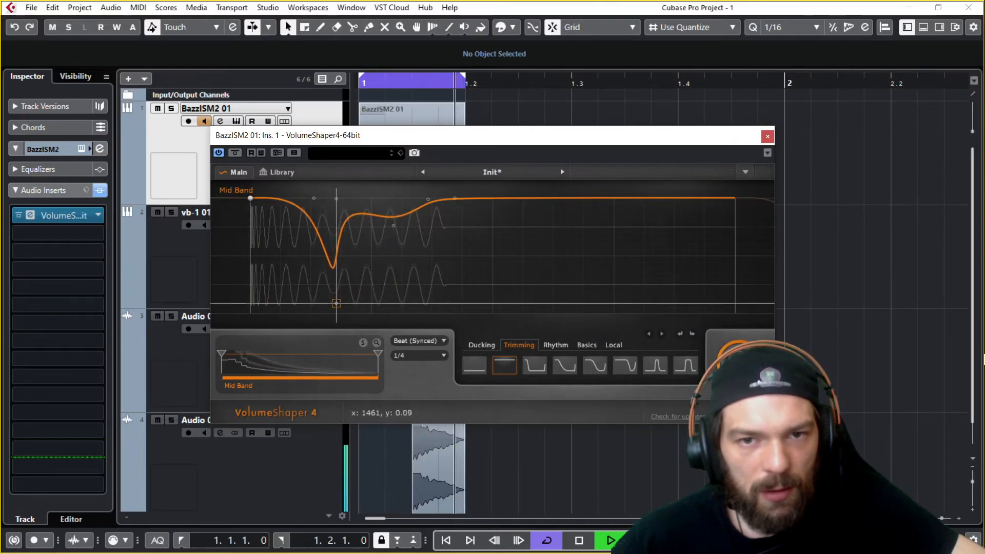
{"action": "left_click_drag", "start_coordinate": [394, 225], "coordinate": [380, 198]}
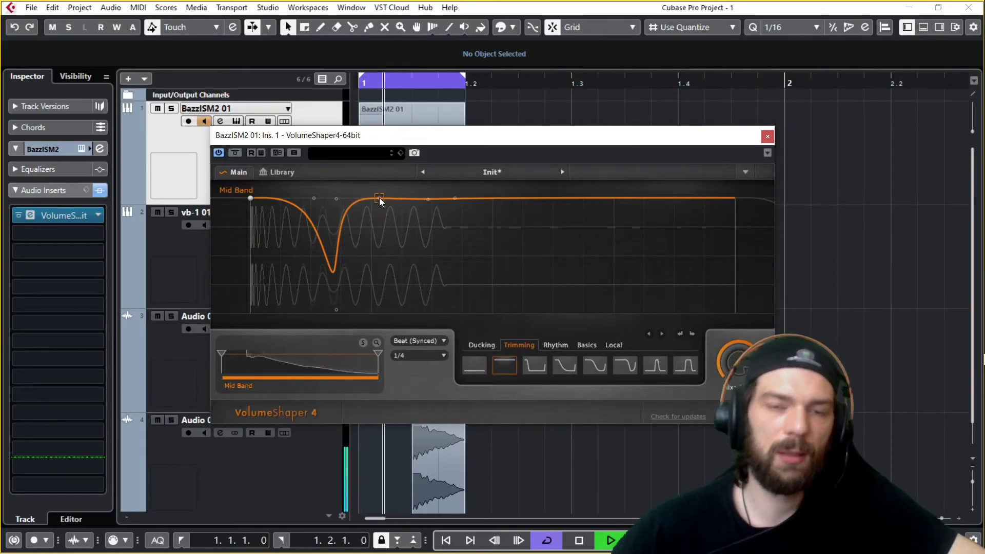
{"action": "left_click_drag", "start_coordinate": [336, 310], "coordinate": [314, 299]}
{"action": "left_click_drag", "start_coordinate": [280, 241], "coordinate": [298, 202]}
{"action": "key", "text": "space"}
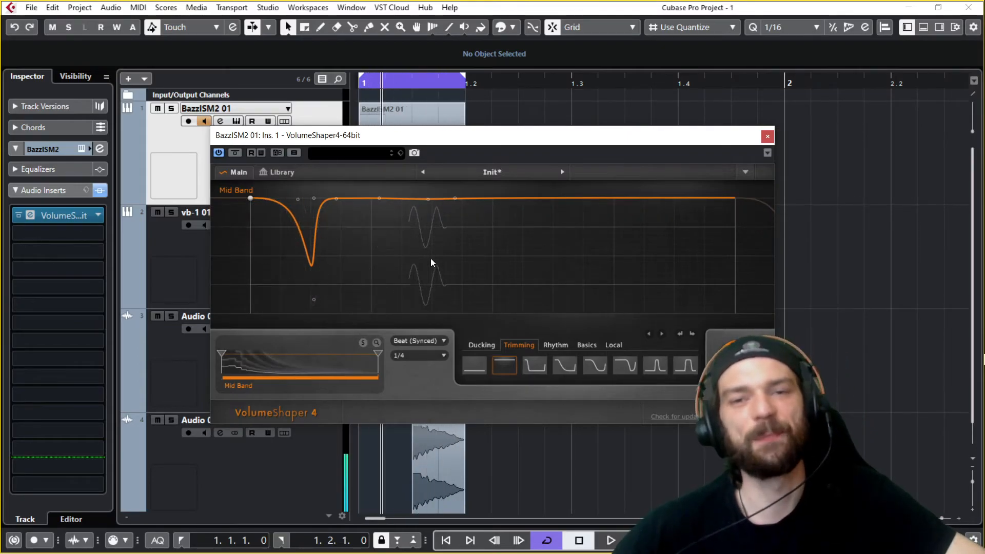
Play the kick soloed and reshape the dip so it is shallower, narrower and slightly earlier.
{"action": "key", "text": "space"}
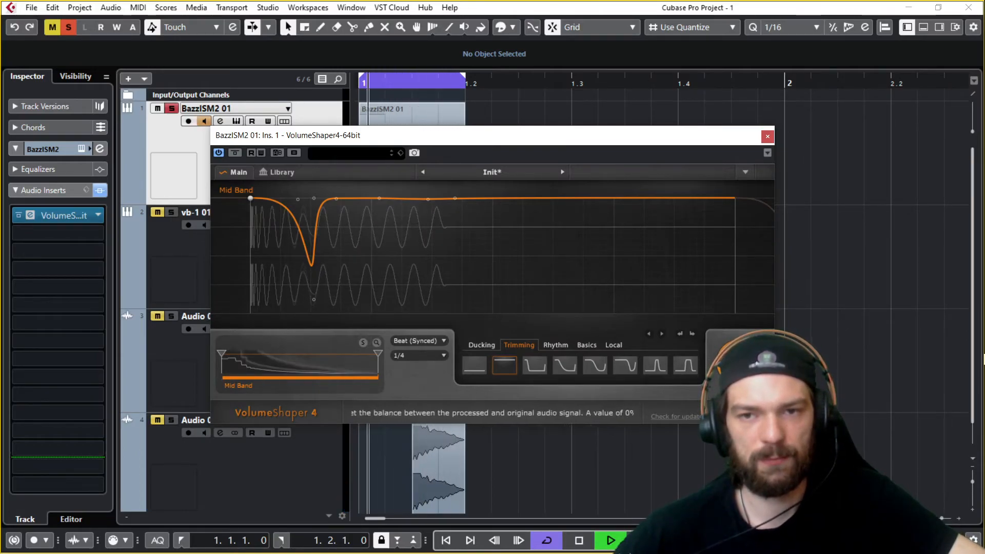
{"action": "left_click", "coordinate": [312, 303]}
{"action": "left_click_drag", "start_coordinate": [312, 303], "coordinate": [297, 260]}
{"action": "left_click_drag", "start_coordinate": [297, 200], "coordinate": [314, 202]}
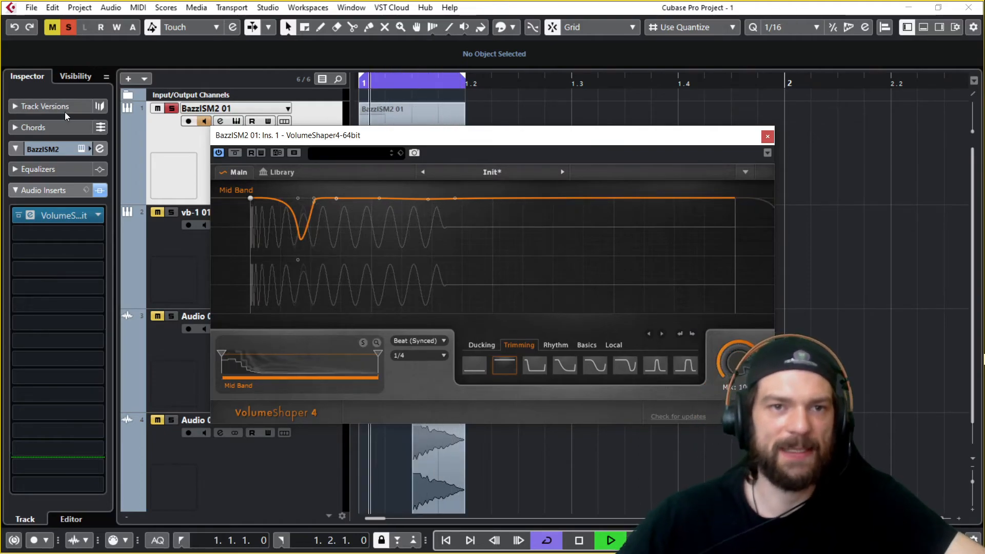
Open the BazzISM2 instrument of the kick track and lower vSweep to 0.22.
{"action": "left_click", "coordinate": [153, 144]}
{"action": "left_click", "coordinate": [48, 93]}
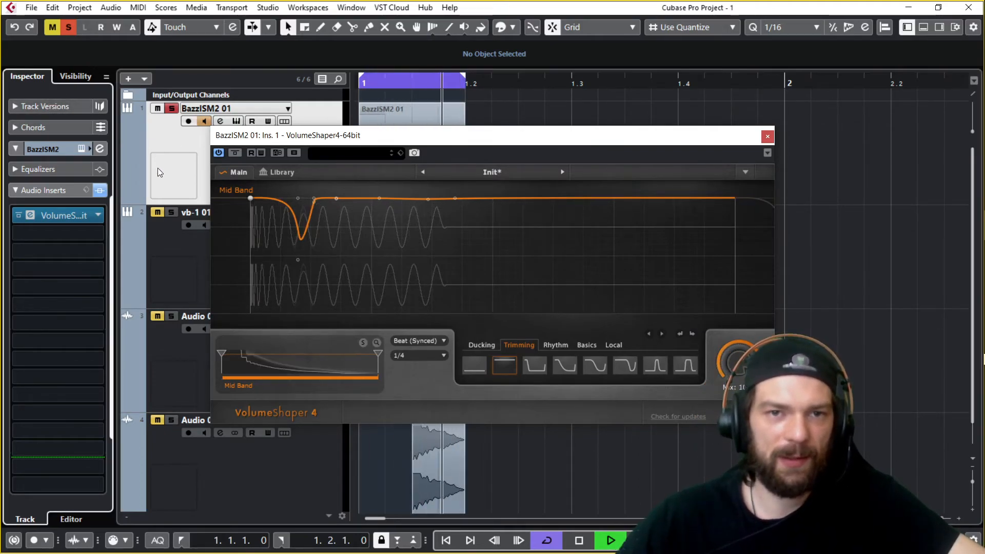
{"action": "left_click", "coordinate": [181, 132]}
{"action": "key", "text": "Down"}
{"action": "left_click", "coordinate": [181, 135]}
{"action": "left_click", "coordinate": [81, 149]}
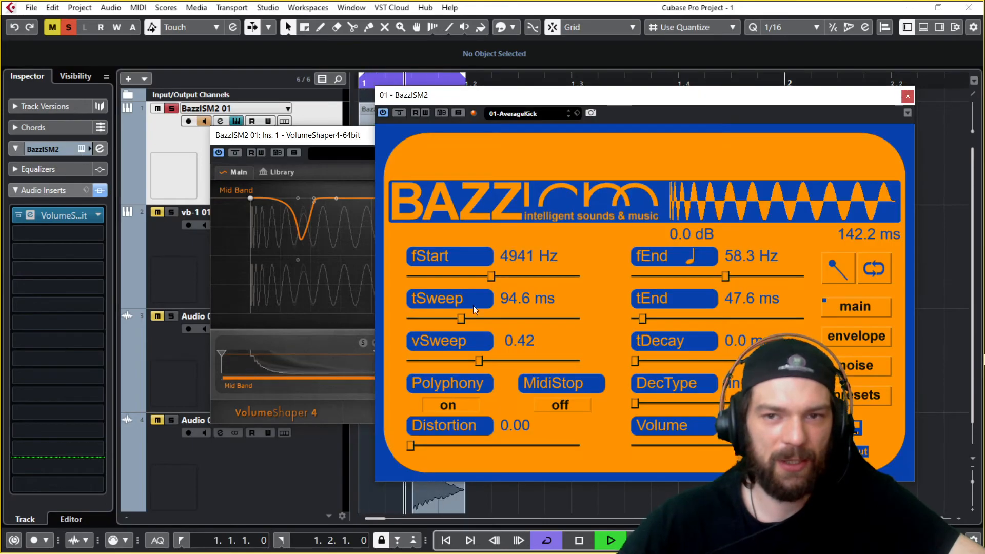
{"action": "mouse_move", "coordinate": [447, 364]}
{"action": "left_mouse_down"}
{"action": "mouse_move", "coordinate": [435, 364]}
{"action": "mouse_move", "coordinate": [446, 365]}
{"action": "left_mouse_up"}
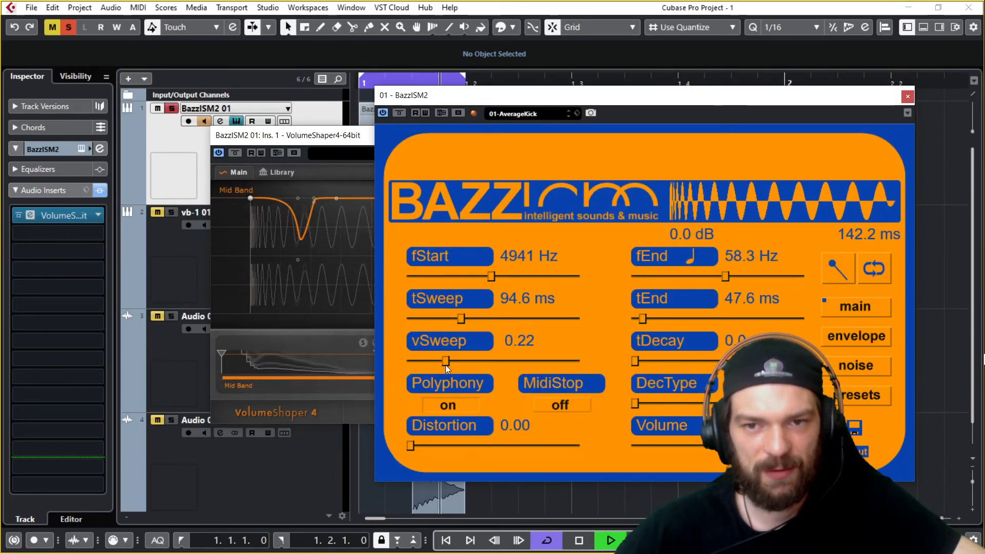
Reset the kick's VolumeShaper to the flat full-level Trimming curve and shape a new dip close to the kick's start.
{"action": "left_click", "coordinate": [297, 260]}
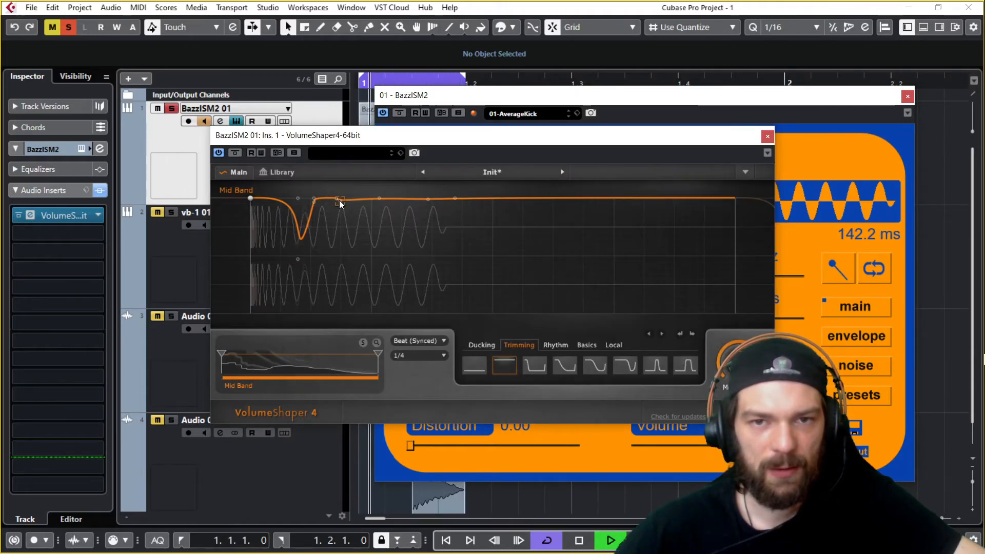
{"action": "left_click", "coordinate": [508, 365]}
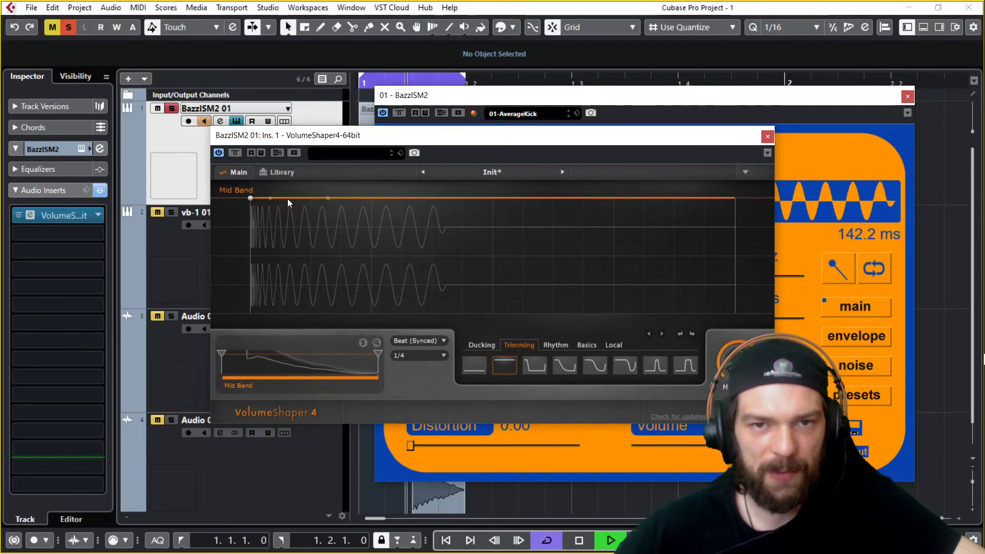
{"action": "left_click_drag", "start_coordinate": [297, 199], "coordinate": [288, 307]}
{"action": "left_click_drag", "start_coordinate": [315, 243], "coordinate": [302, 198]}
{"action": "left_click_drag", "start_coordinate": [288, 307], "coordinate": [270, 291]}
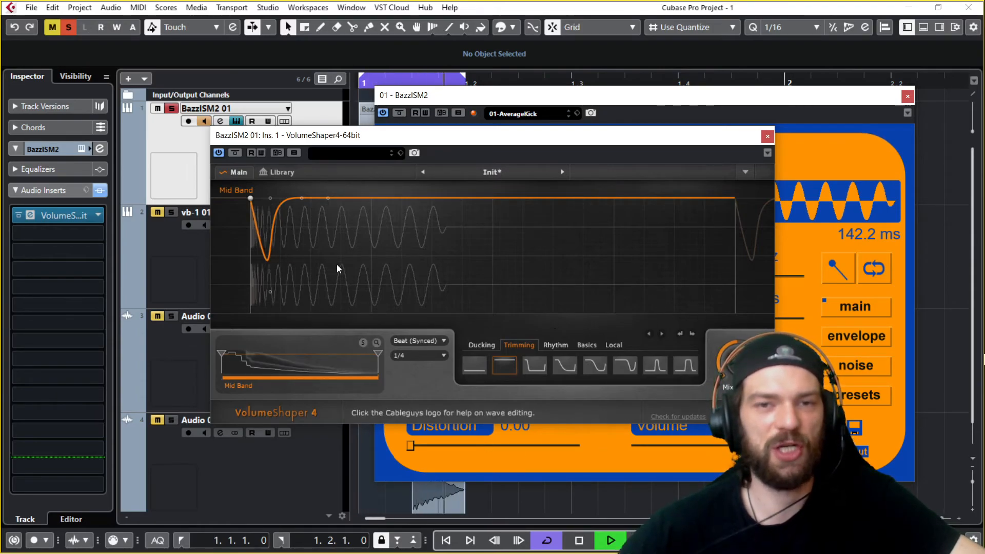
Refine the early dip with extra points so the level stays high at first, drops sharply and recovers gradually.
{"action": "left_click_drag", "start_coordinate": [250, 218], "coordinate": [270, 208]}
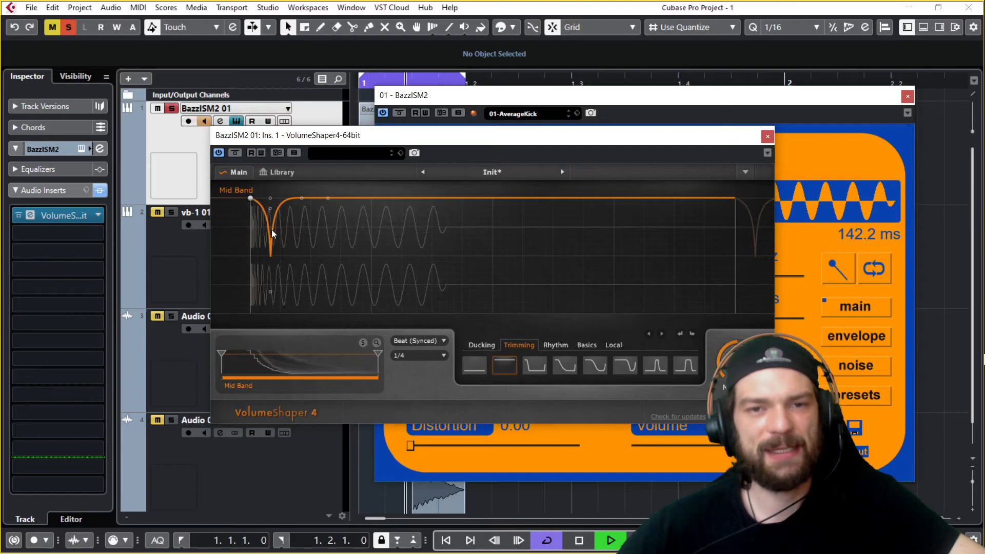
{"action": "left_click_drag", "start_coordinate": [270, 292], "coordinate": [273, 290]}
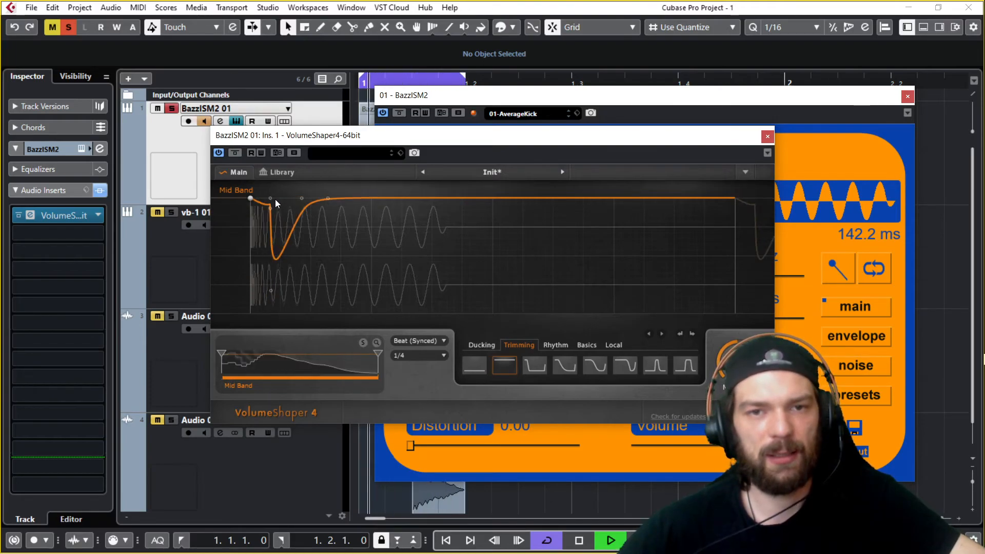
{"action": "double_click", "coordinate": [306, 199]}
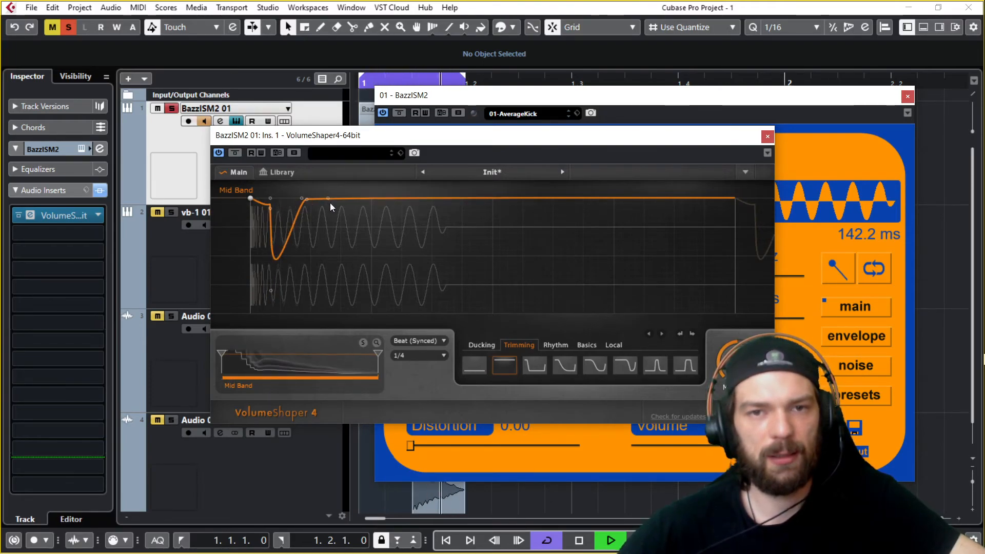
{"action": "left_click_drag", "start_coordinate": [411, 201], "coordinate": [444, 198]}
{"action": "left_click_drag", "start_coordinate": [302, 198], "coordinate": [297, 226]}
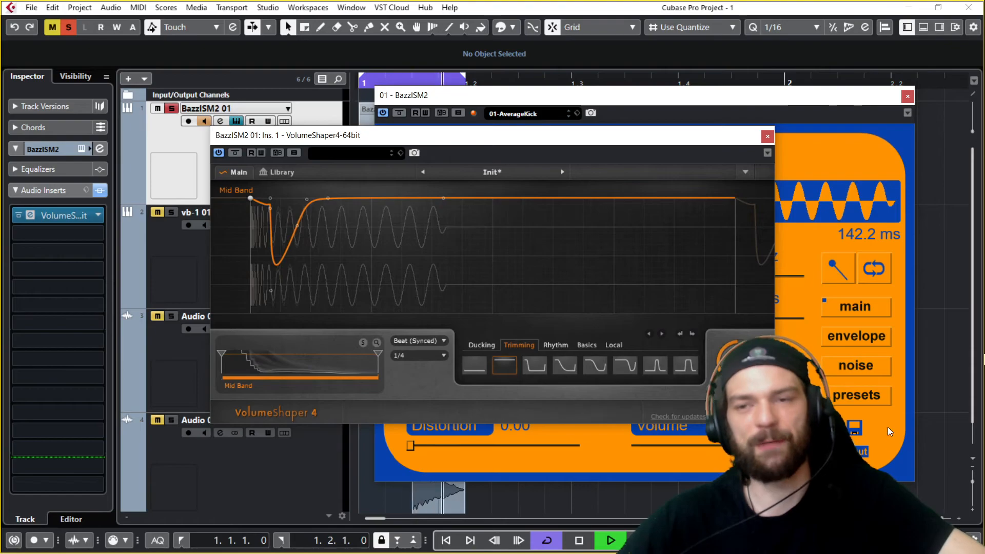
Compare the kick with VolumeShaper bypassed and active, and close the plug-in window.
{"action": "left_click", "coordinate": [236, 154]}
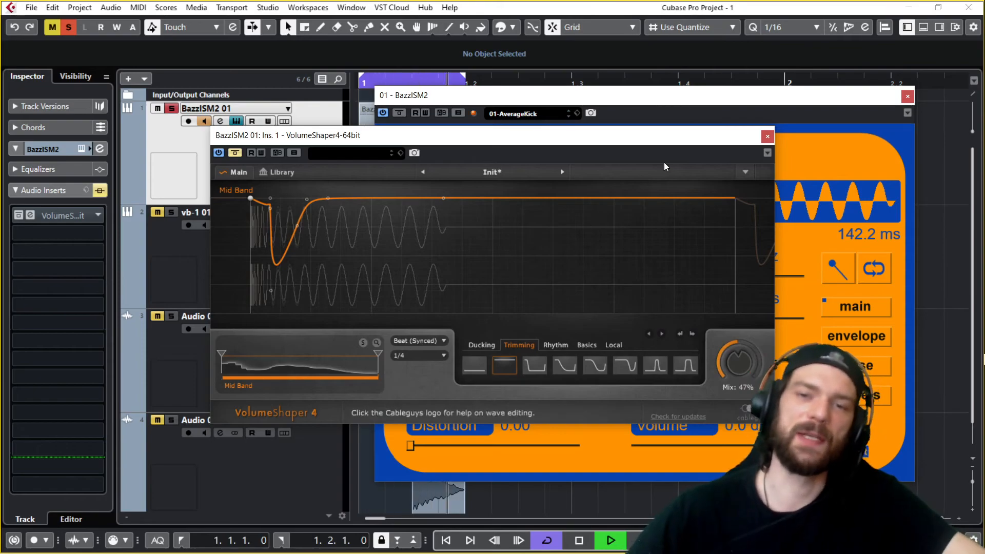
{"action": "left_click_drag", "start_coordinate": [265, 136], "coordinate": [264, 139]}
{"action": "left_click", "coordinate": [235, 158]}
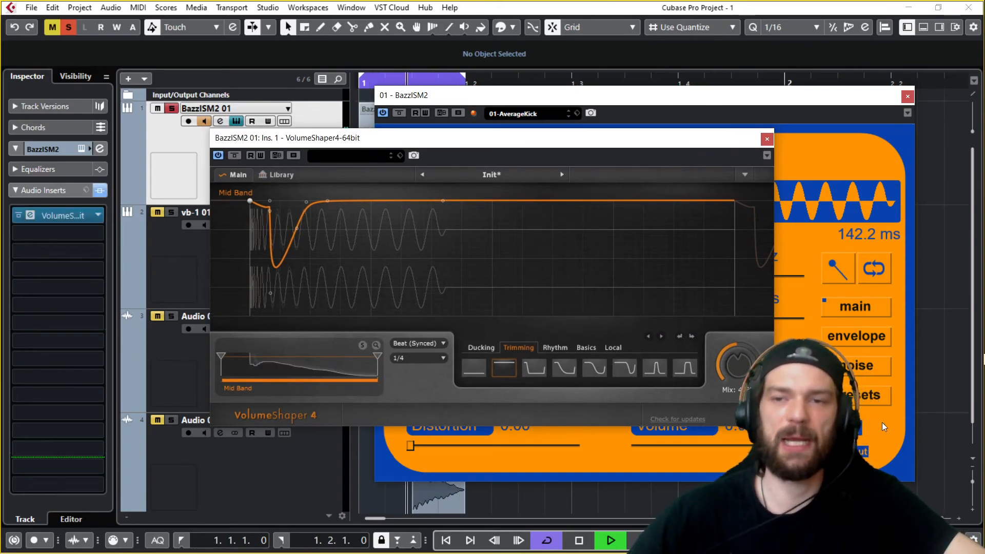
{"action": "left_click", "coordinate": [767, 139]}
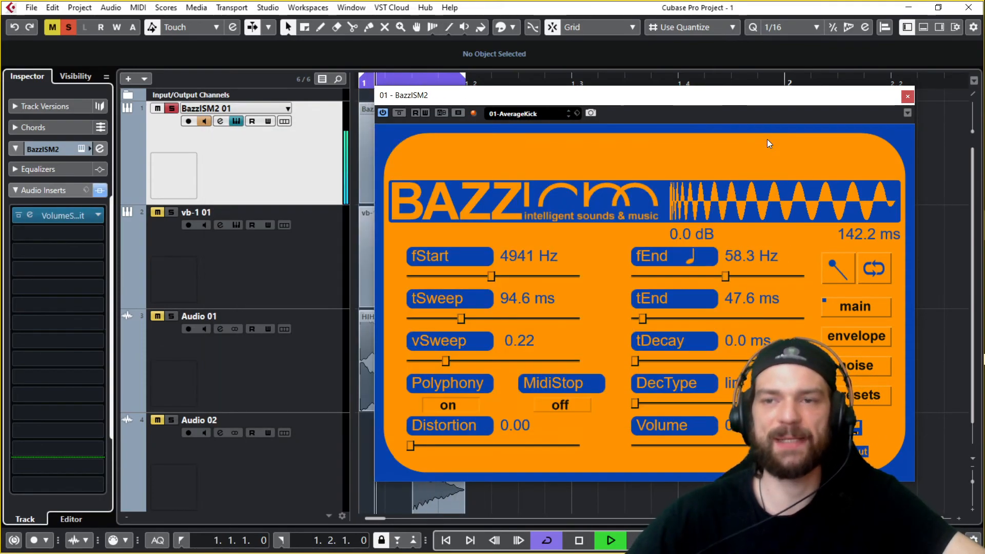
Add points to the BazzISM2 envelope, pull the one near 0.05 down to just below -6 dB, and bypass VolumeShaper.
{"action": "left_click", "coordinate": [854, 339]}
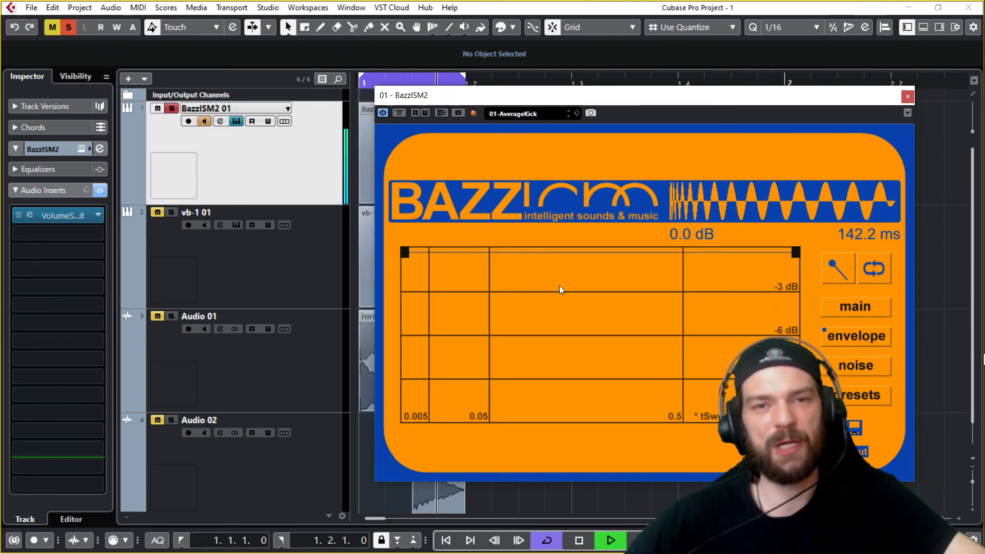
{"action": "left_click", "coordinate": [454, 252]}
{"action": "left_click", "coordinate": [548, 250]}
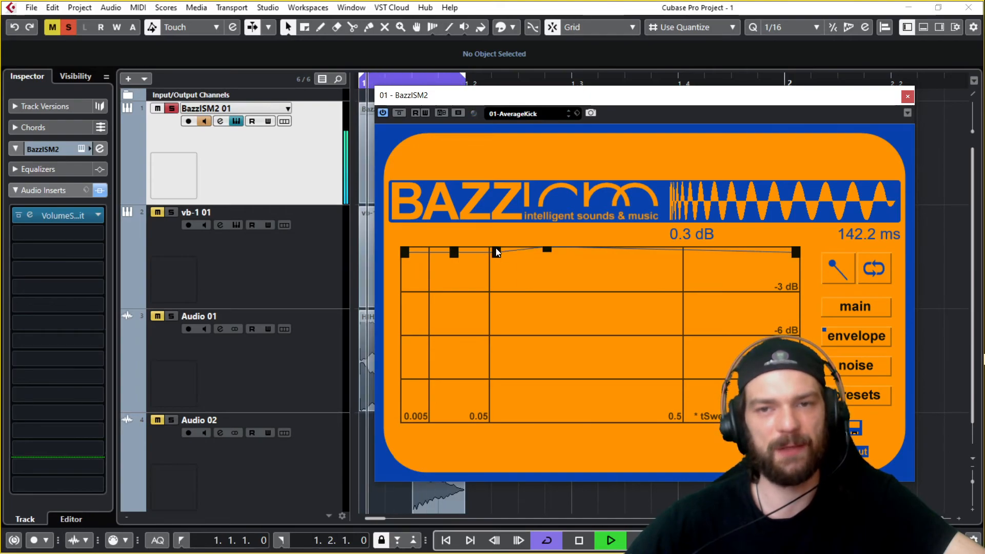
{"action": "left_click_drag", "start_coordinate": [495, 251], "coordinate": [493, 345]}
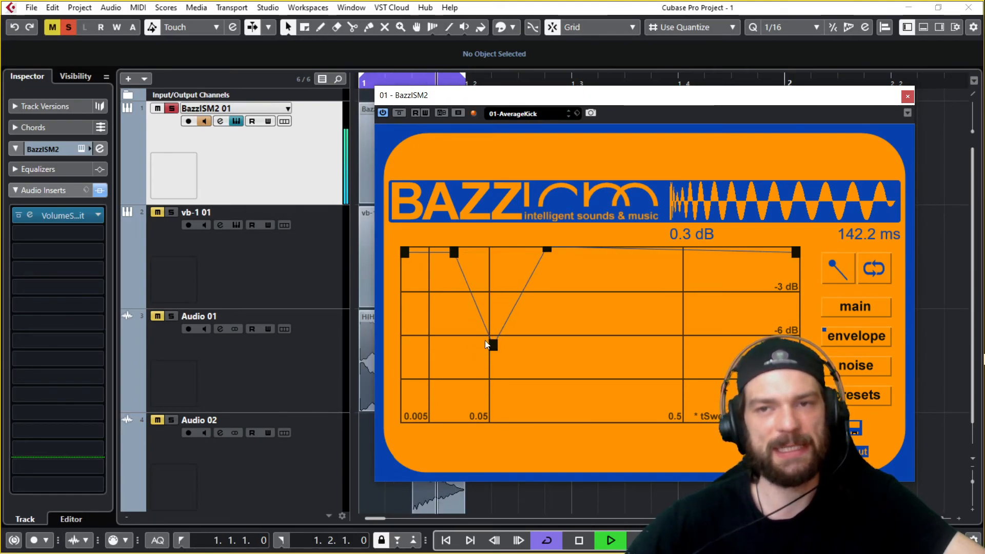
{"action": "left_click", "coordinate": [20, 216]}
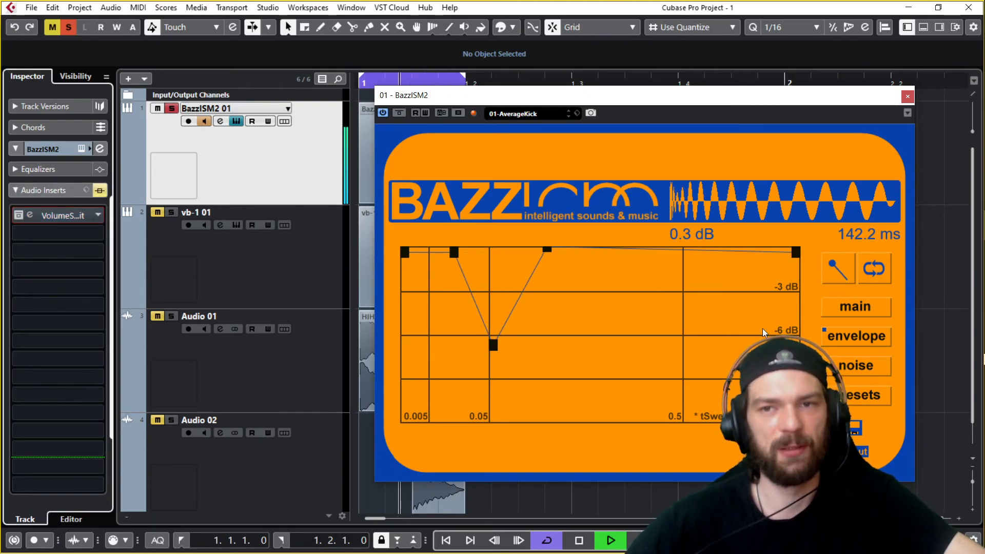
Level the BazzISM2 envelope points back to a flat line, set vSweep to 0.41, and close the instrument window.
{"action": "left_click_drag", "start_coordinate": [547, 250], "coordinate": [542, 252]}
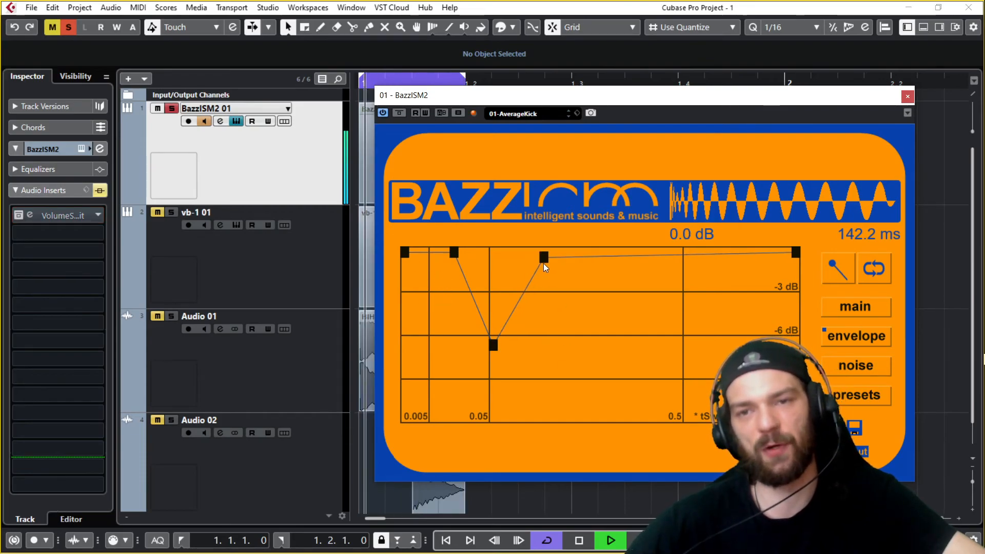
{"action": "left_click_drag", "start_coordinate": [492, 347], "coordinate": [484, 253]}
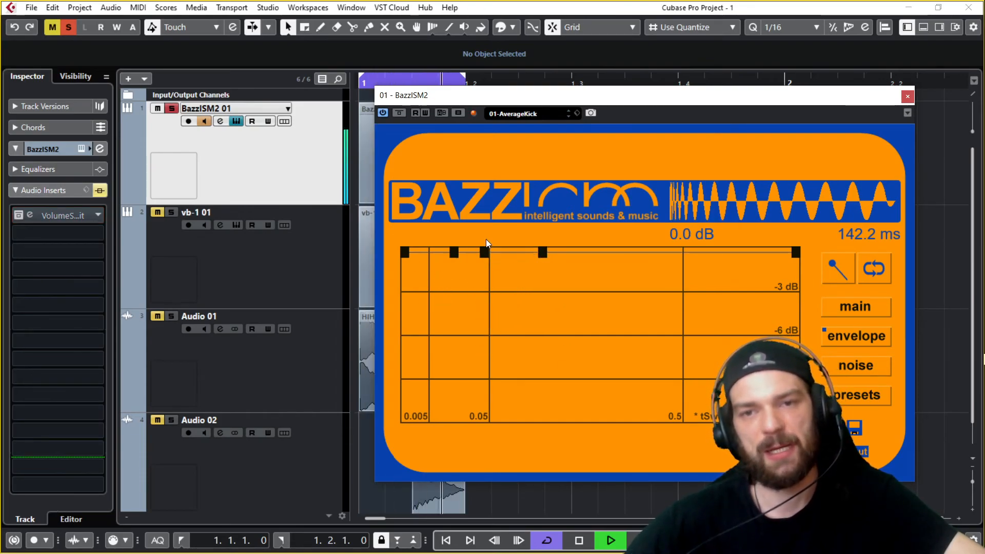
{"action": "left_click", "coordinate": [855, 309]}
{"action": "left_click_drag", "start_coordinate": [446, 361], "coordinate": [478, 362]}
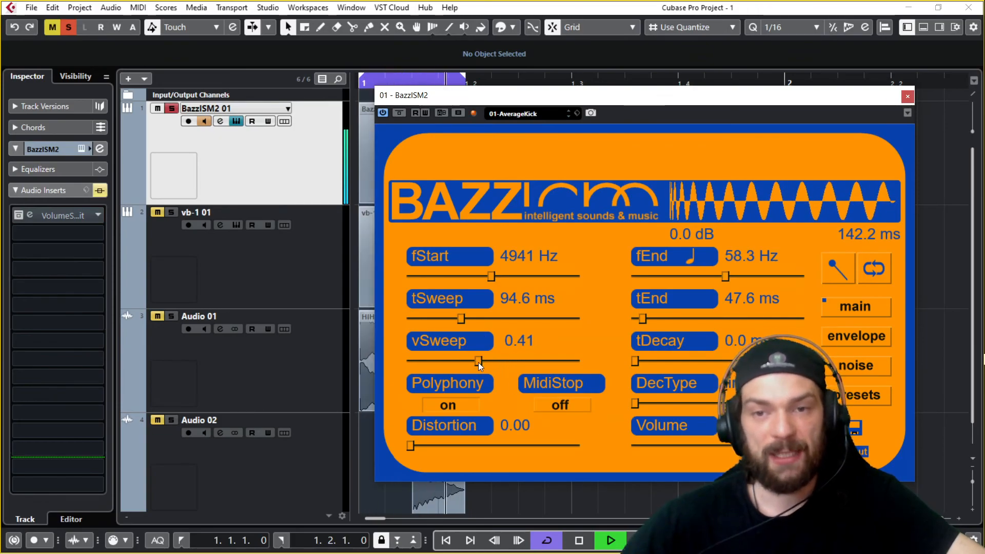
{"action": "left_click", "coordinate": [906, 97]}
Solo the vb-1 01, Audio 01 and Audio 02 tracks along with the kick.
{"action": "left_click", "coordinate": [160, 268]}
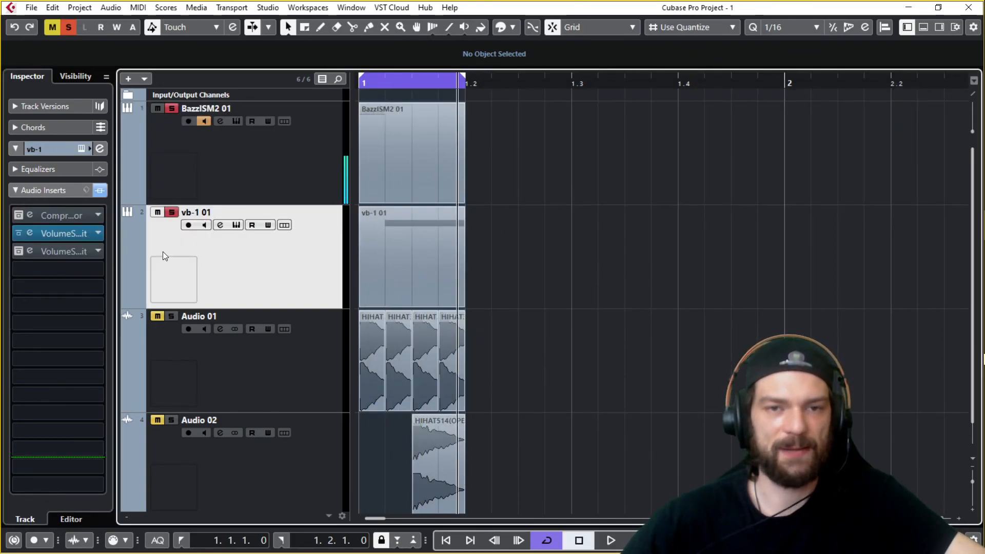
{"action": "left_click", "coordinate": [204, 354]}
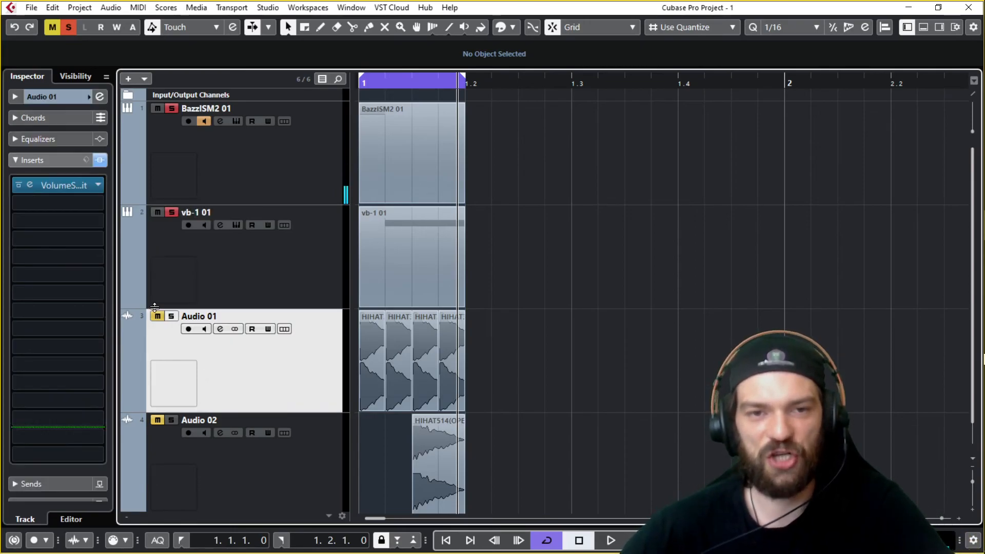
{"action": "left_click", "coordinate": [171, 420]}
Select the events on all four tracks in the first beat and duplicate them four times.
{"action": "left_click_drag", "start_coordinate": [384, 86], "coordinate": [321, 108]}
{"action": "left_click_drag", "start_coordinate": [501, 160], "coordinate": [328, 441]}
{"action": "key", "text": "ctrl+d"}
{"action": "key", "text": "ctrl+d"}
{"action": "key", "text": "ctrl+d"}
{"action": "key", "text": "ctrl+d"}
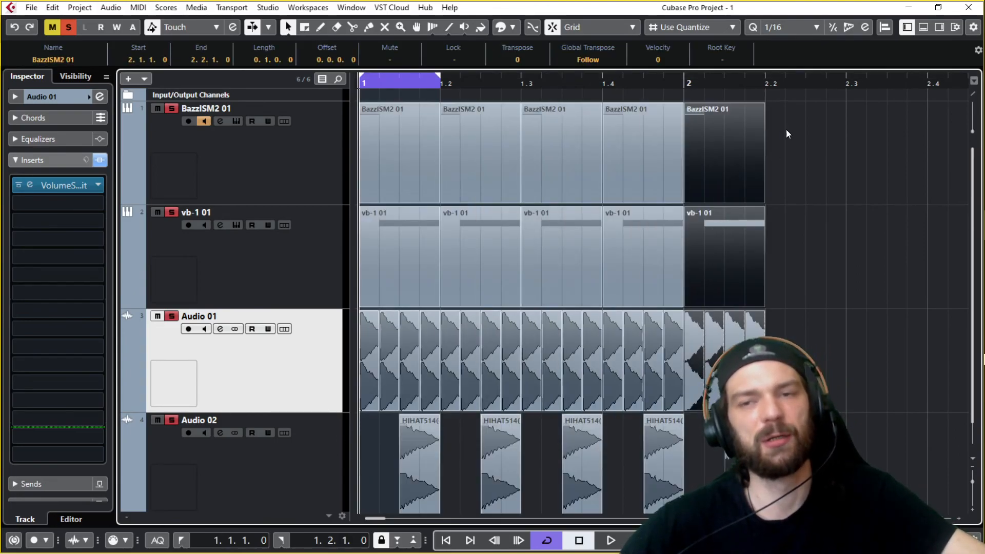
Extend the loop range to end at 2.1.1.0 and play the whole arrangement.
{"action": "left_click", "coordinate": [688, 83], "text": "alt"}
{"action": "key", "text": "space"}
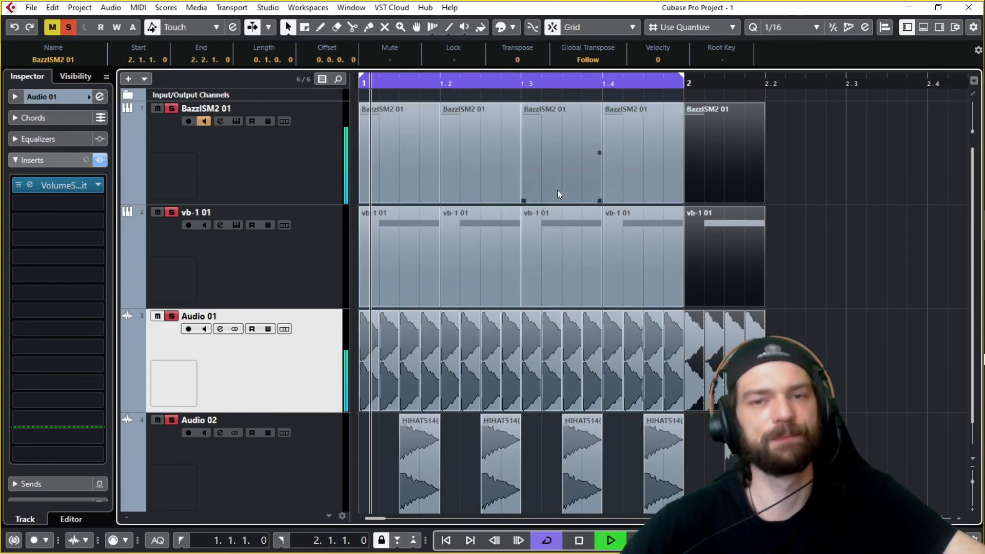
{"action": "scroll", "coordinate": [549, 205], "scroll_direction": "down", "scroll_amount": 1}
{"action": "key", "text": "space"}
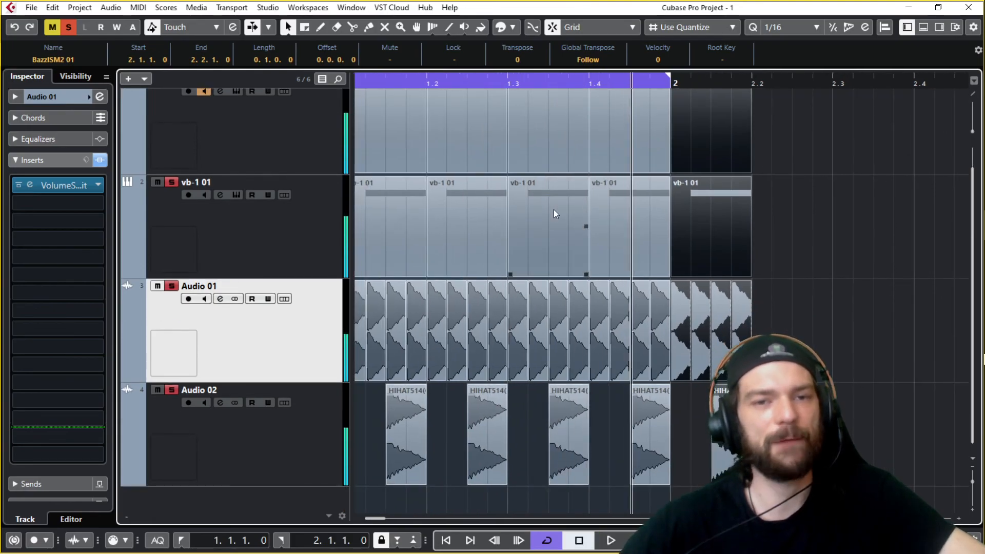
Insert EnvelopeShaper in the second insert slot of the Audio 01 track, close its window and bypass the plug-in.
{"action": "left_click_drag", "start_coordinate": [438, 229], "coordinate": [598, 241]}
{"action": "left_click", "coordinate": [220, 229]}
{"action": "left_click", "coordinate": [215, 369]}
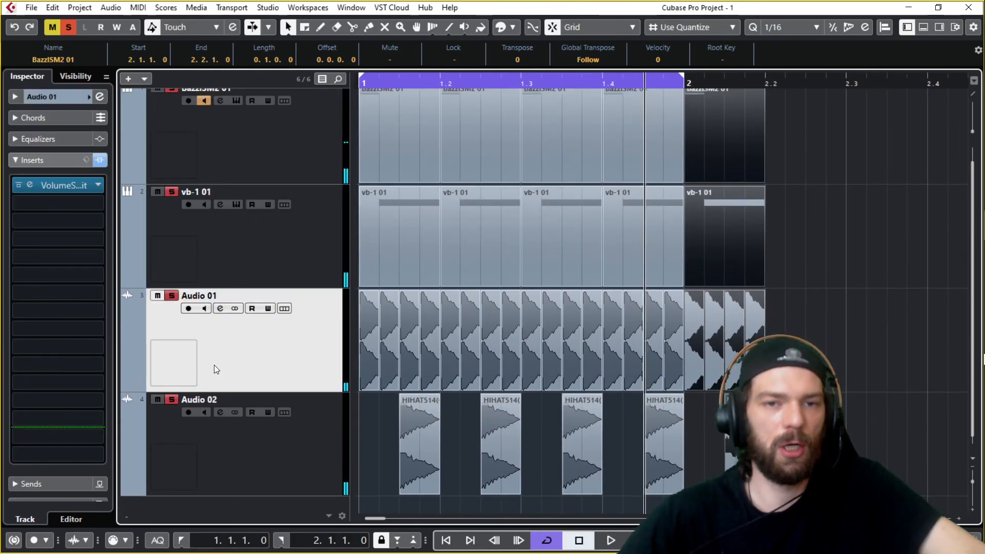
{"action": "left_click", "coordinate": [37, 203]}
{"action": "type", "text": "en"}
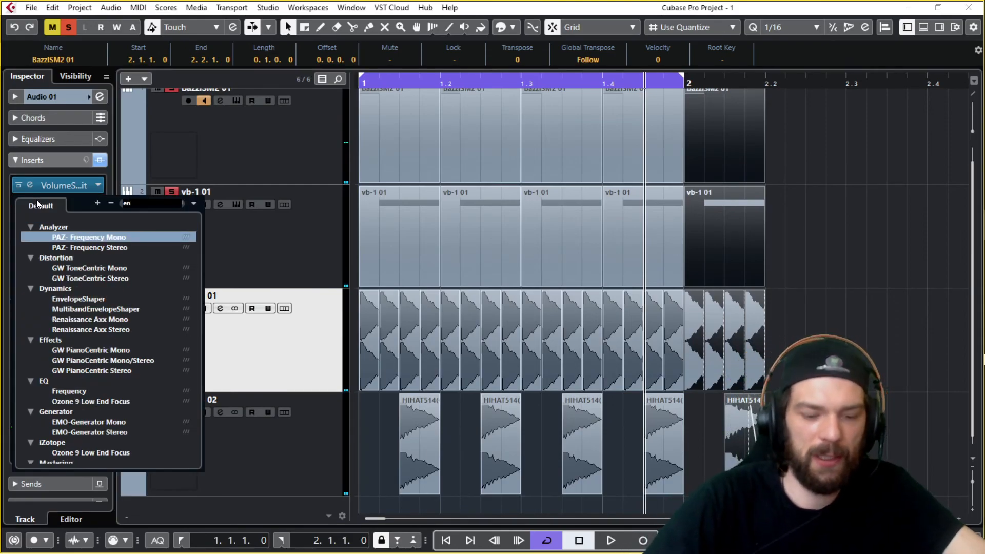
{"action": "type", "text": "v"}
{"action": "key", "text": "Return"}
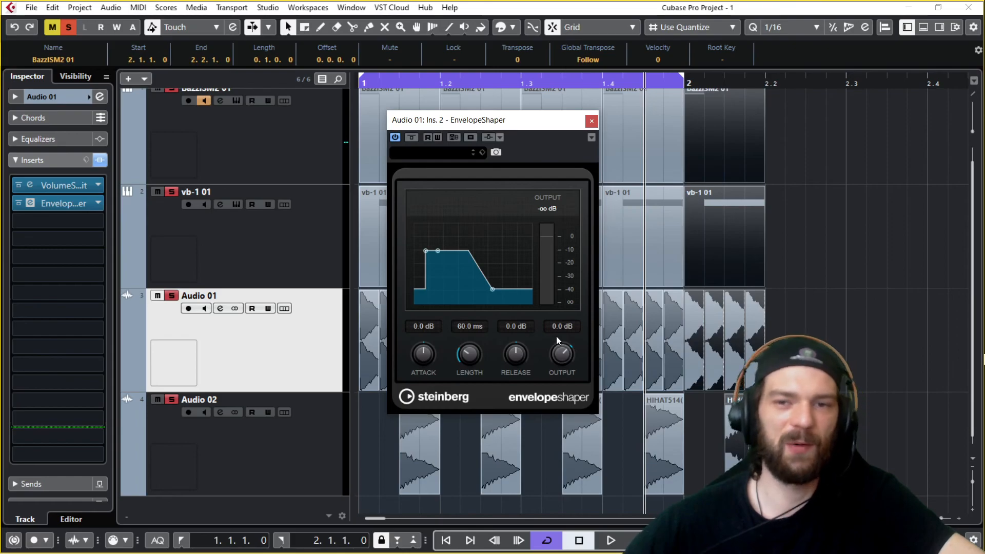
{"action": "left_click", "coordinate": [590, 121]}
{"action": "left_click", "coordinate": [17, 202]}
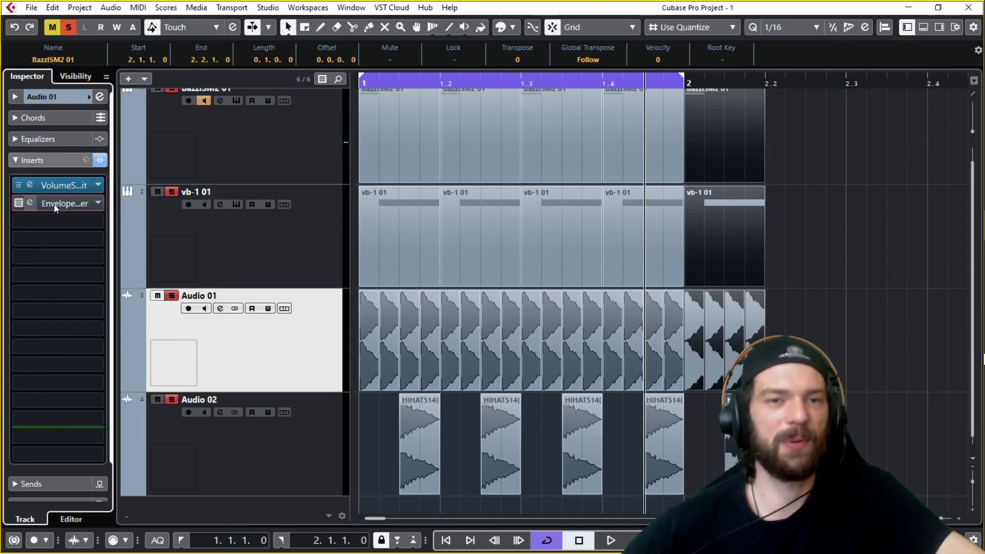
{"action": "left_click", "coordinate": [97, 204]}
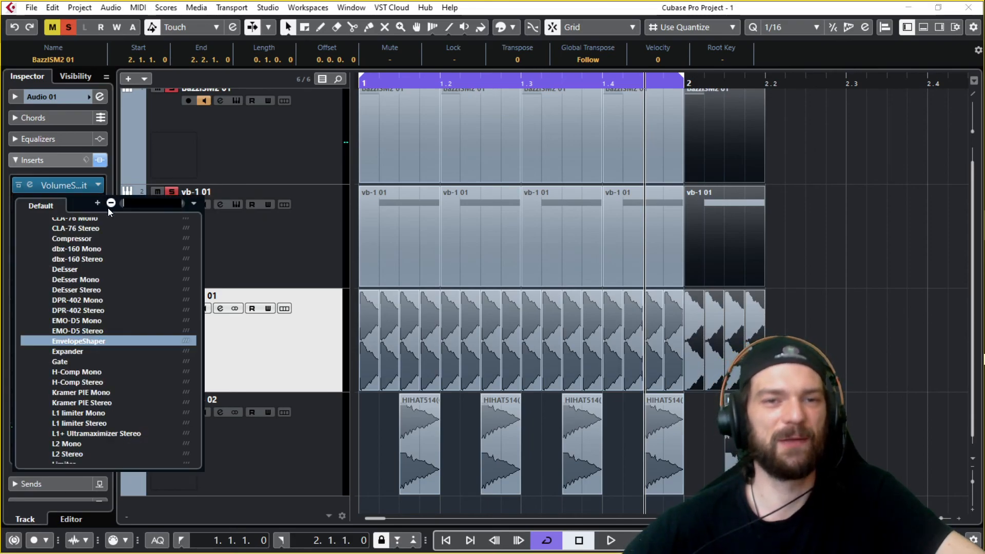
{"action": "left_click", "coordinate": [316, 313]}
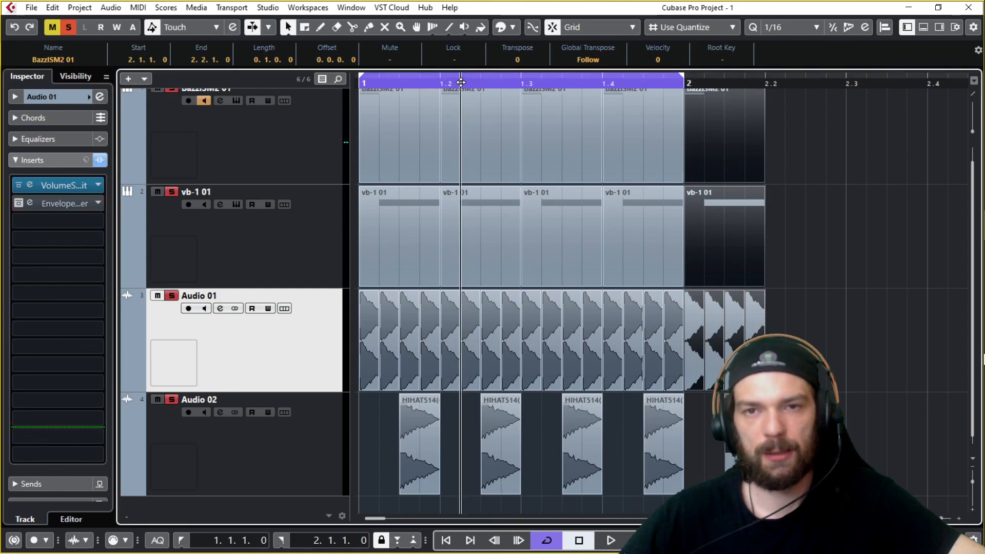
{"action": "key", "text": "g"}
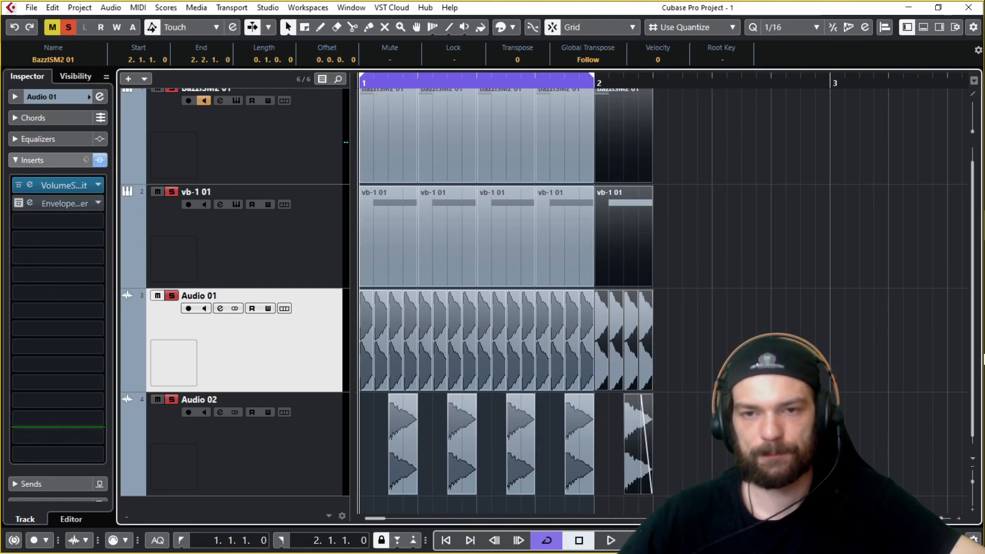